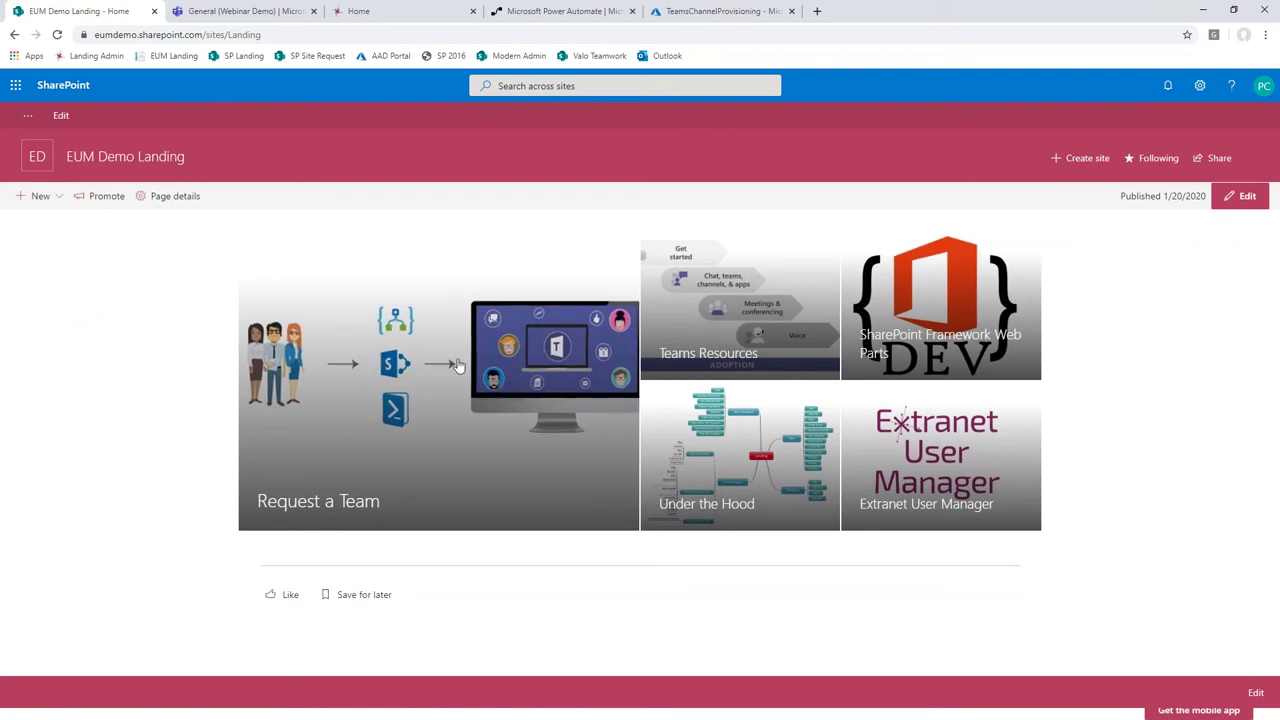
Step: Open the Teams Resources page and return to the EUM Demo Landing home page
left_click(745, 300)
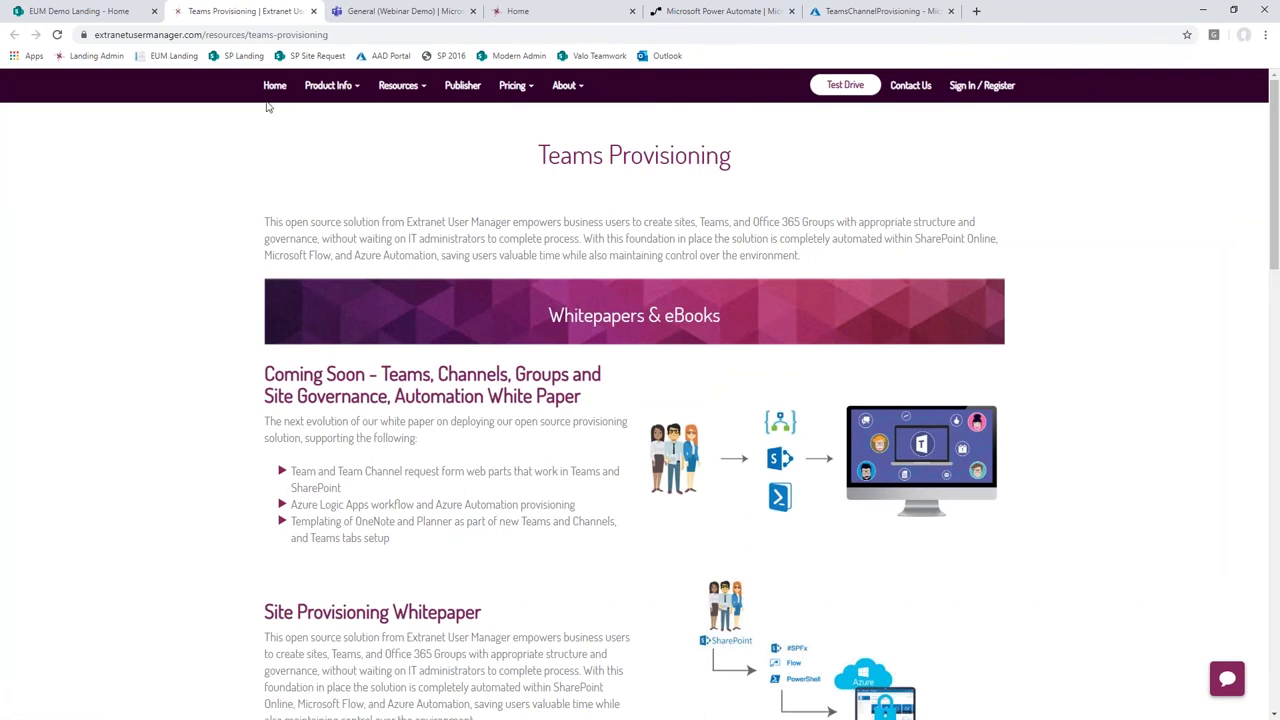
left_click(66, 12)
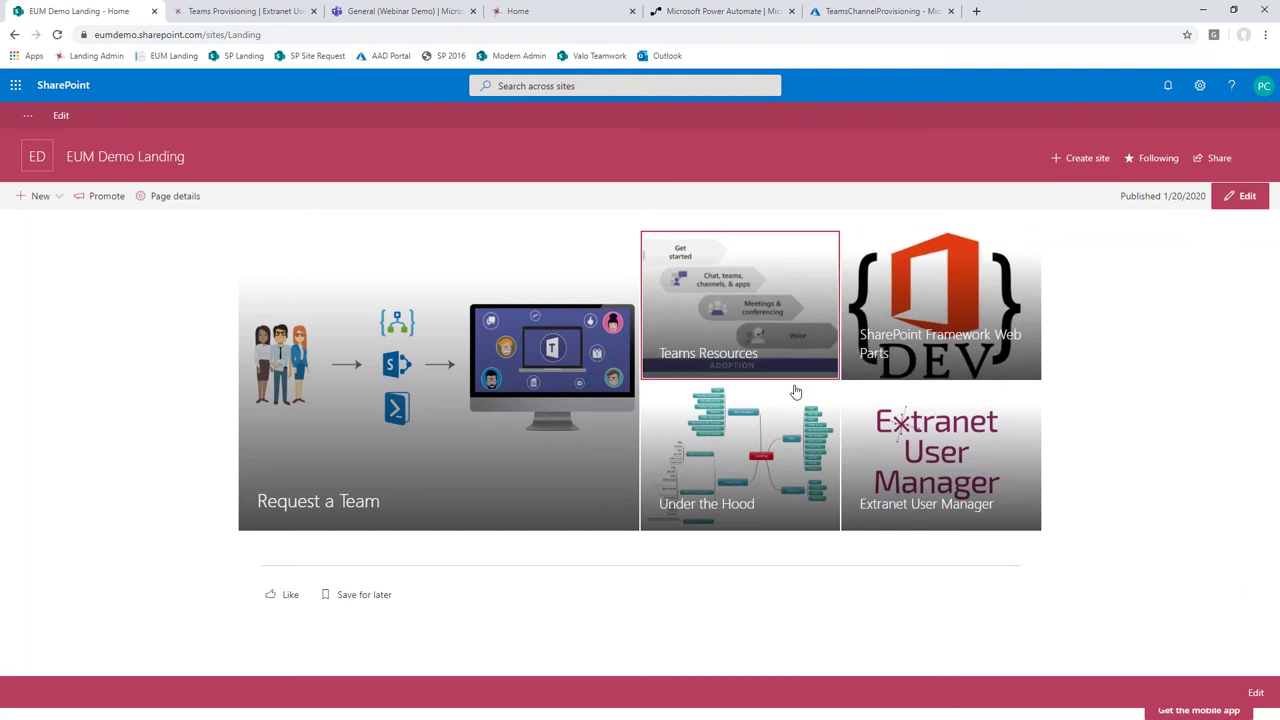
Step: Open the Request a Team form and set the division to Temporary Demos
left_click(474, 447)
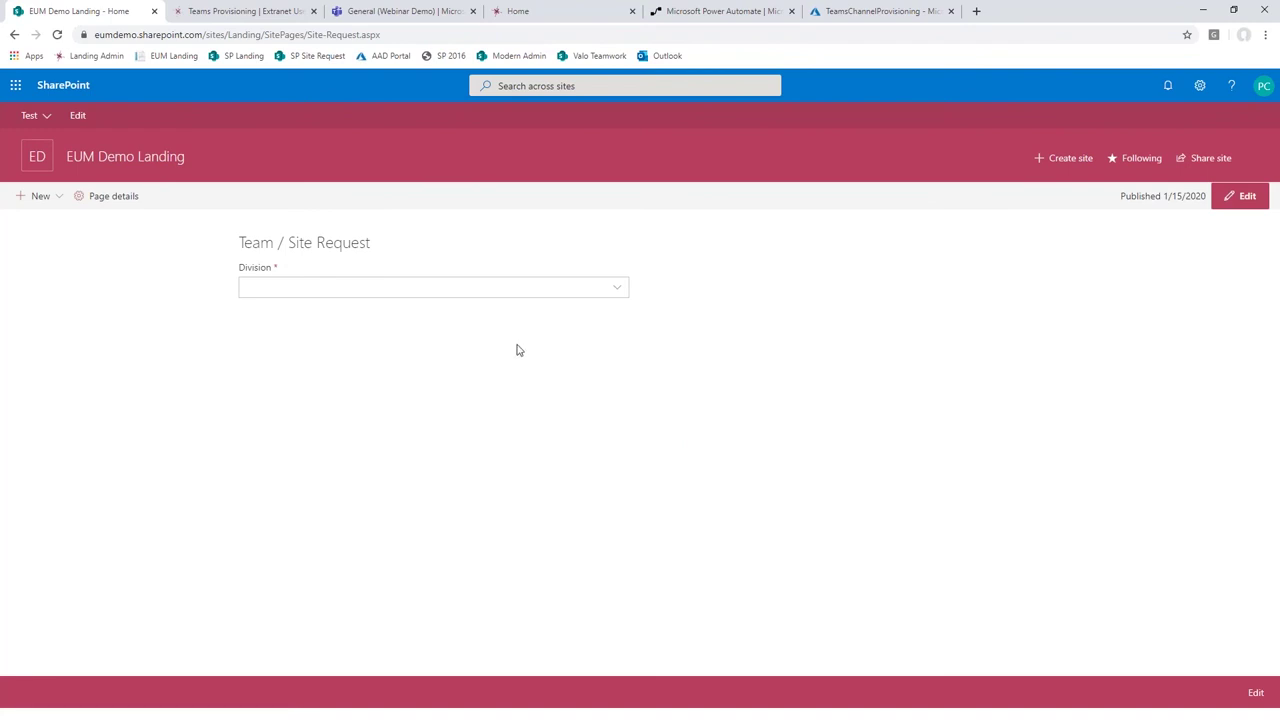
left_click(551, 297)
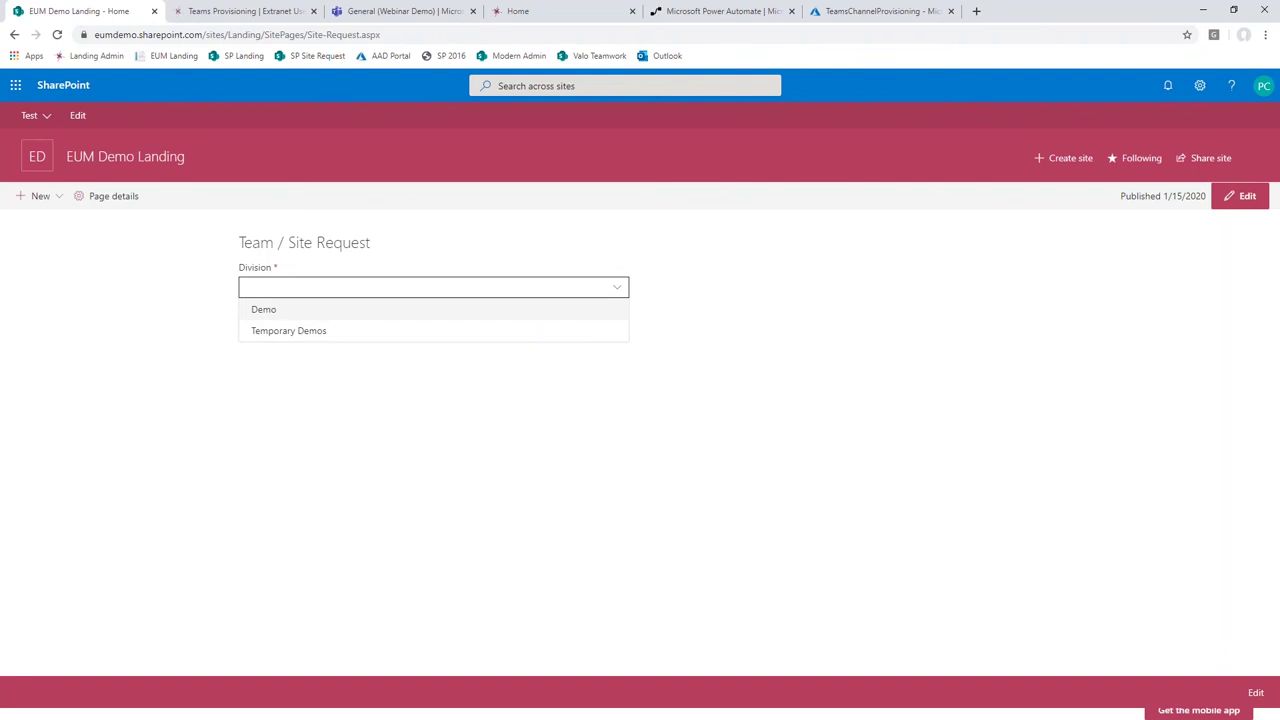
left_click(285, 331)
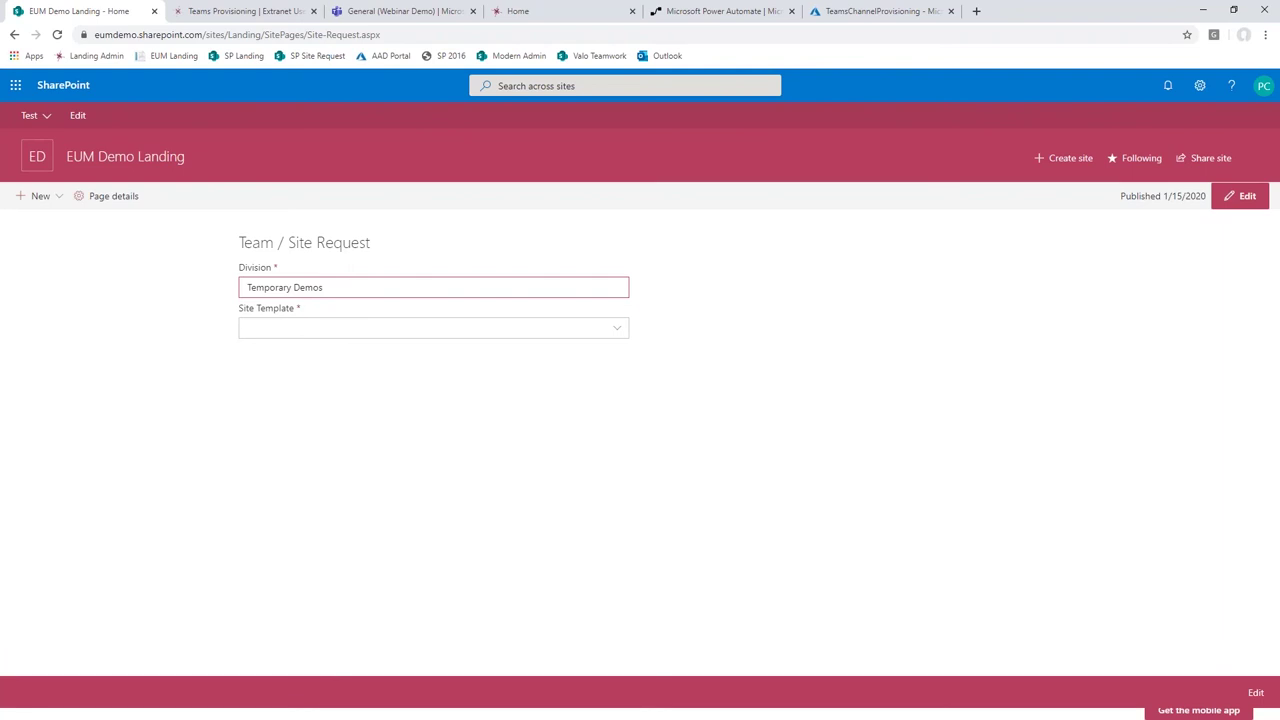
Step: Preview the form fields for the Modern Team Site template, and set the site template to Modern Communication Site
left_click(311, 331)
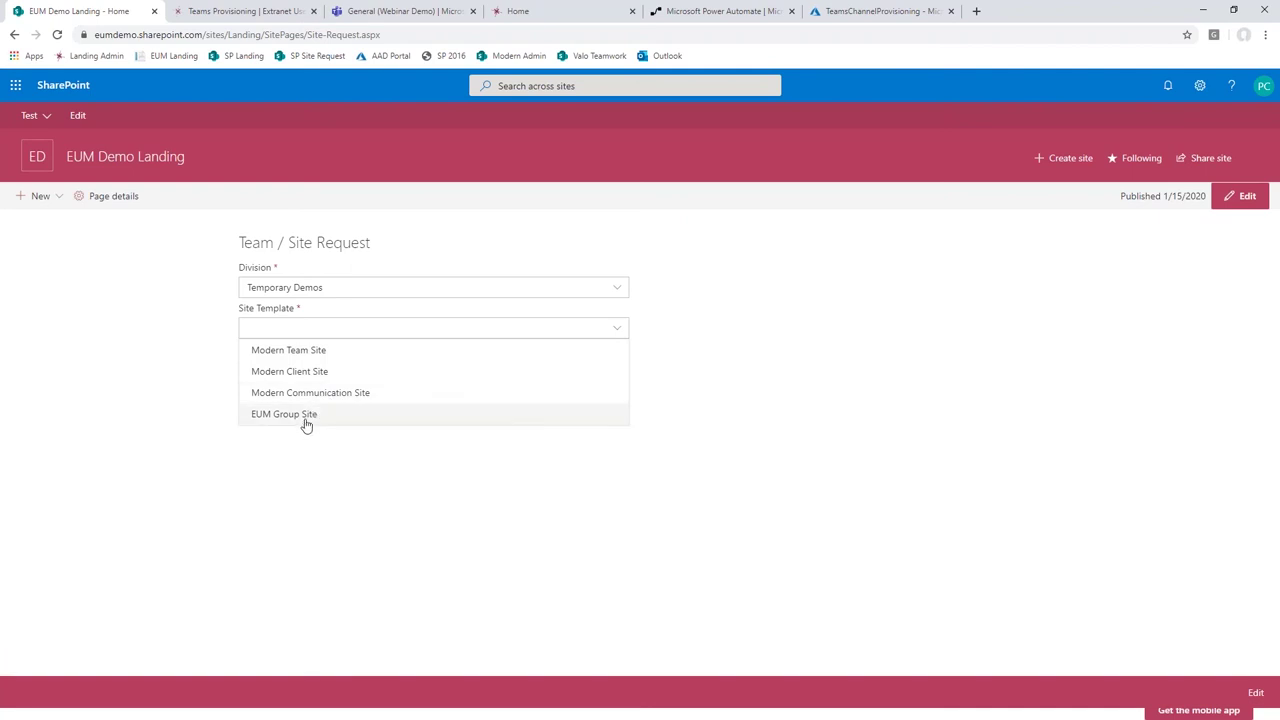
left_click(320, 351)
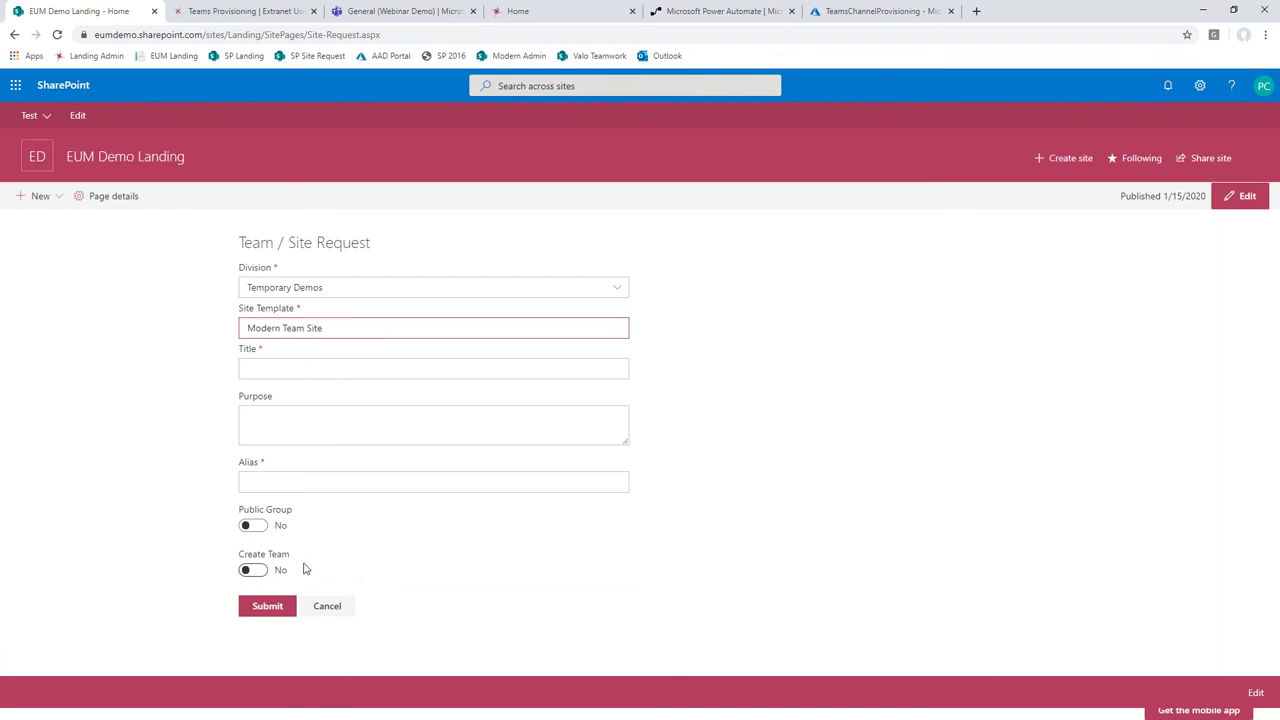
left_click(338, 332)
left_click(306, 393)
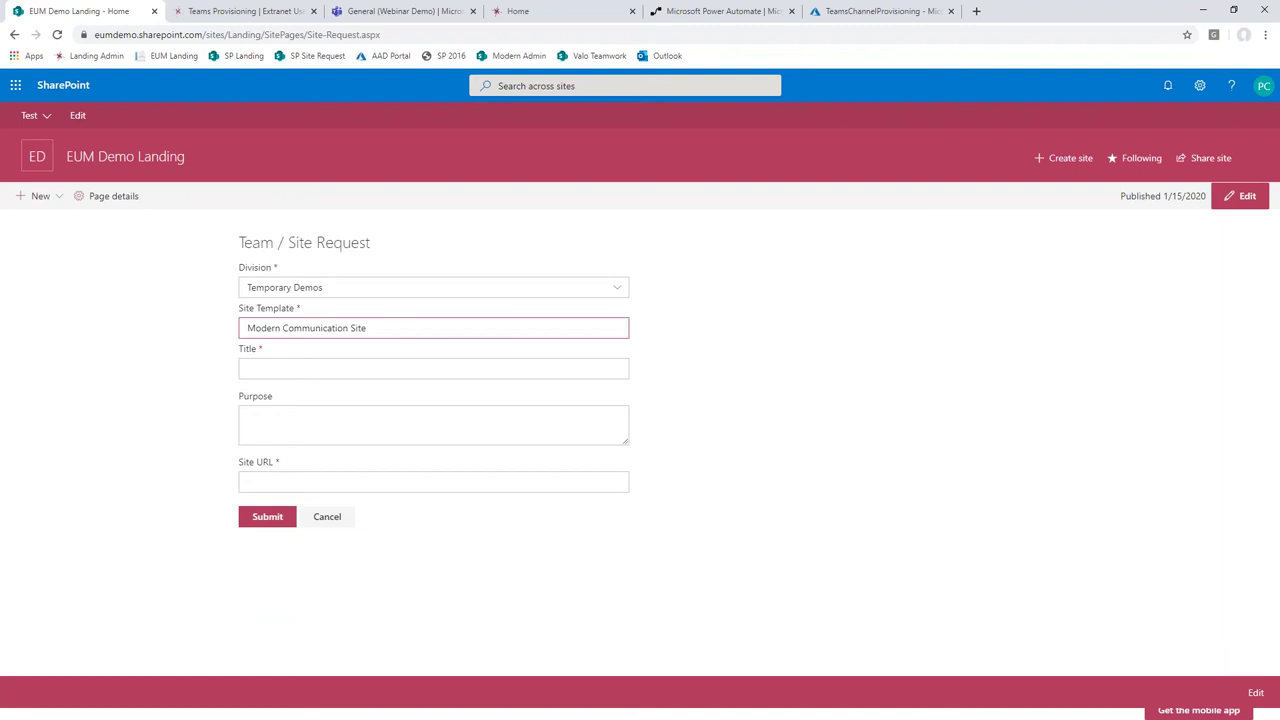
Step: Title the requested site Webinar Demo 2 and submit the request with the site URL /sites/Webinar-Demo-2
left_click(300, 369)
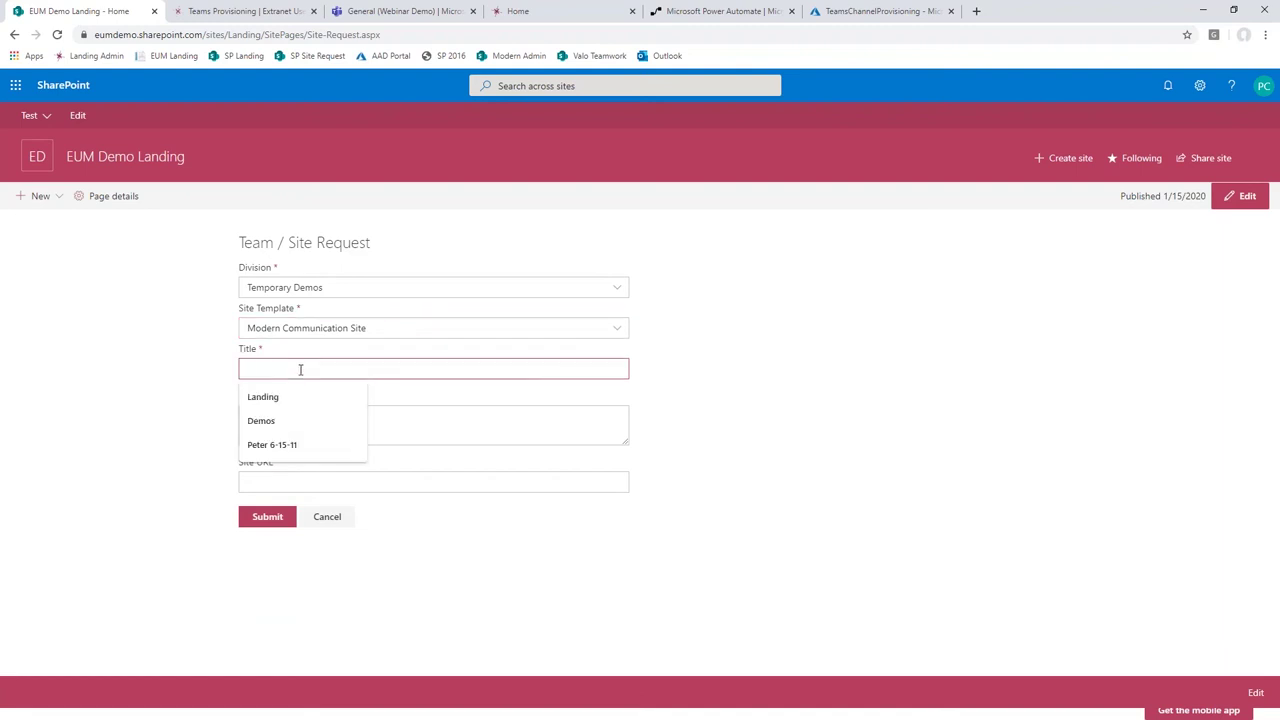
type("Webinar D")
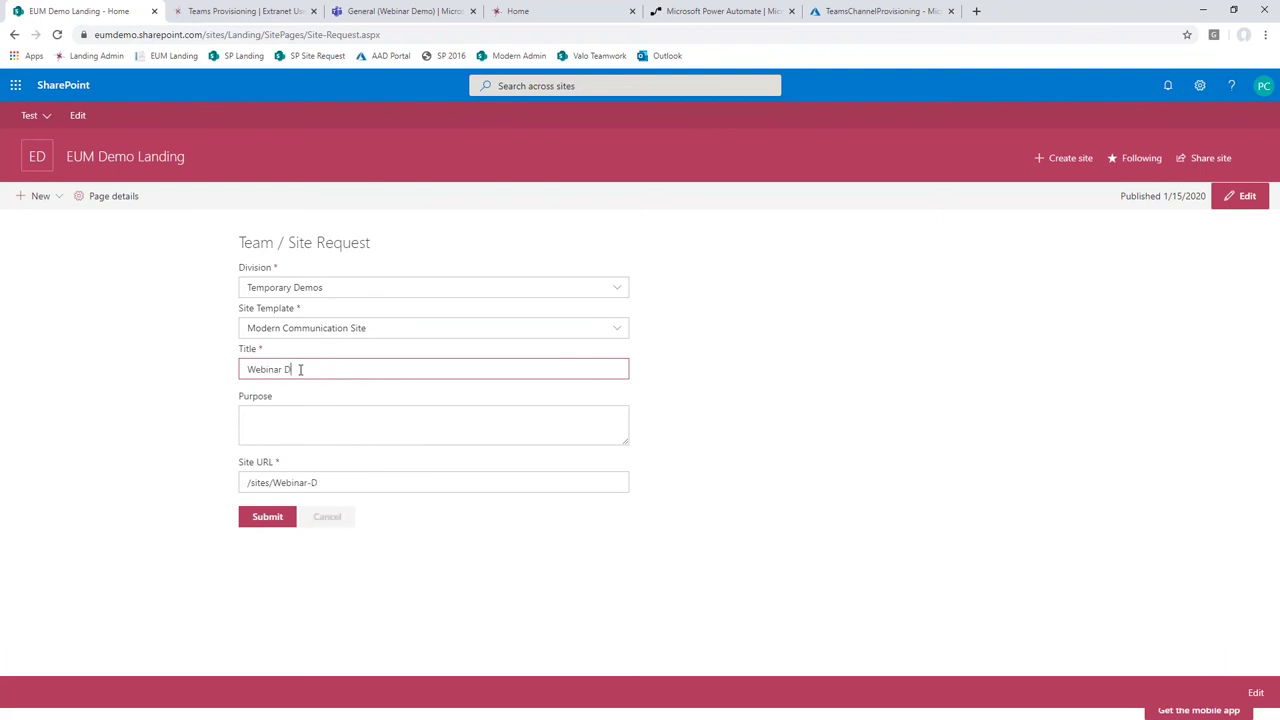
type("emo 2")
key("Tab")
key("Tab")
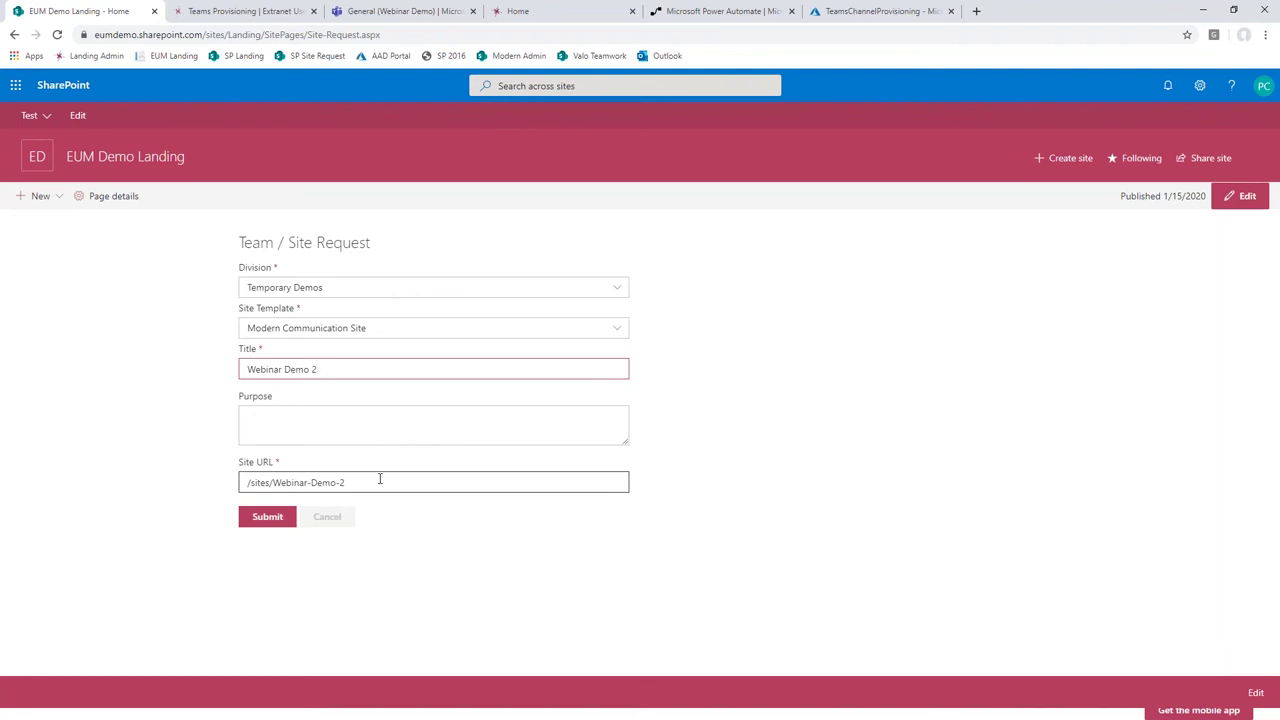
left_click(270, 517)
left_click_drag(274, 483, 212, 489)
key("BackSpace")
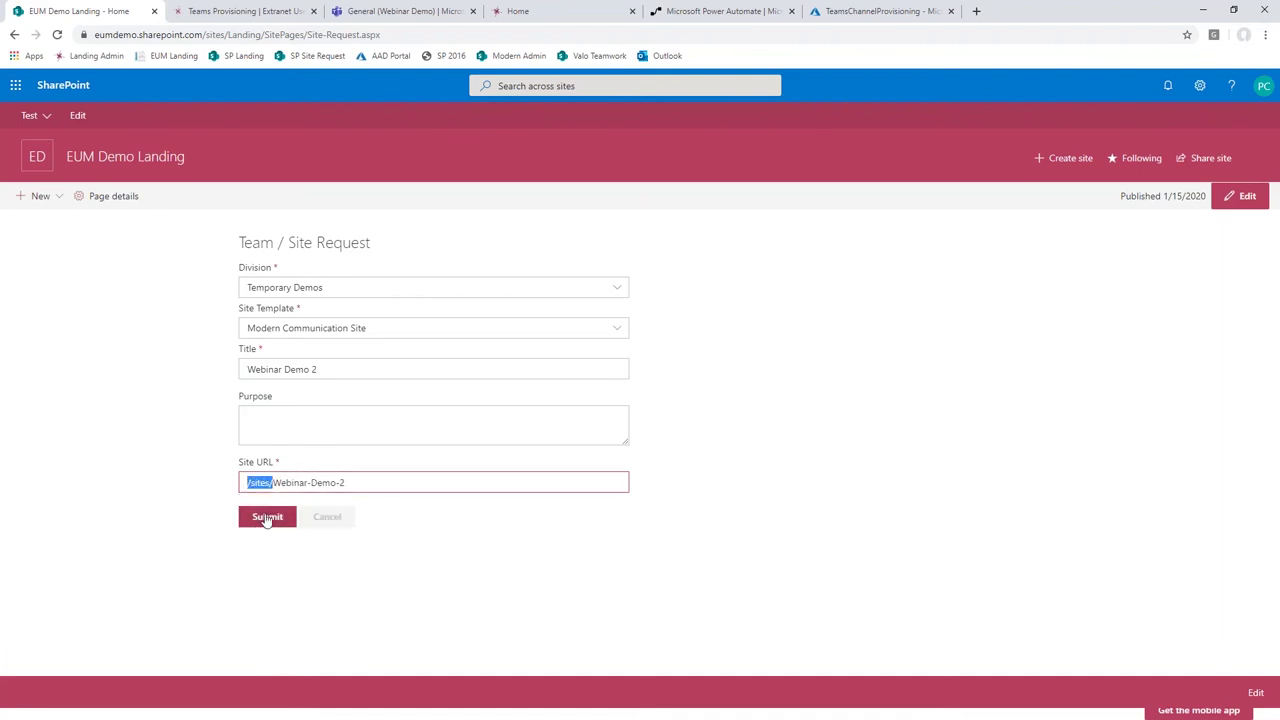
left_click(266, 519)
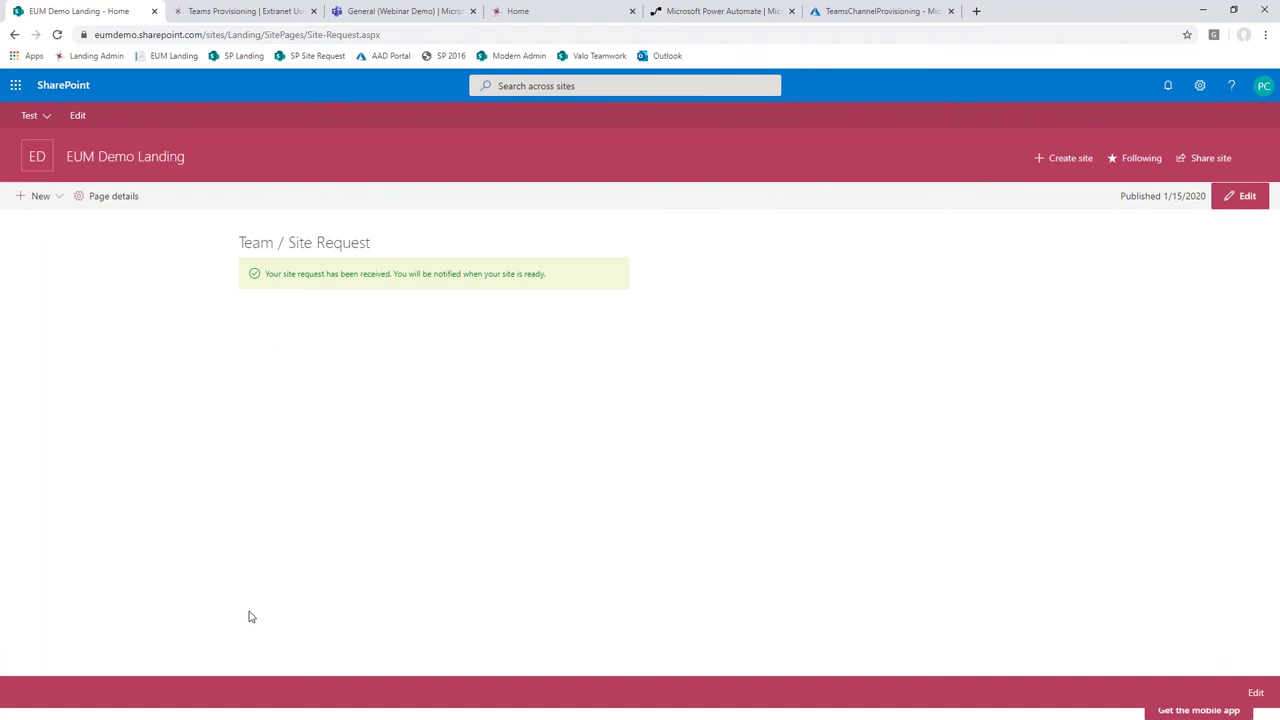
Step: Return to the EUM Demo Landing home page and open the Under the Hood page
left_click(37, 156)
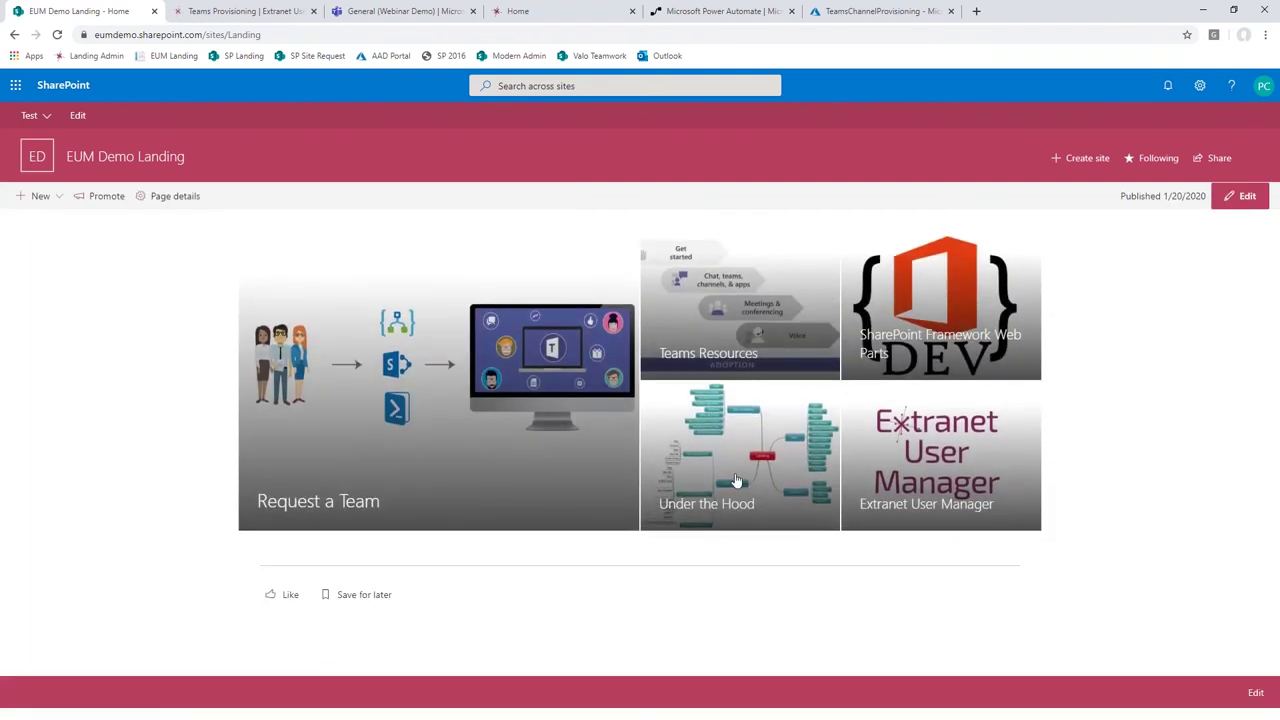
left_click(735, 481)
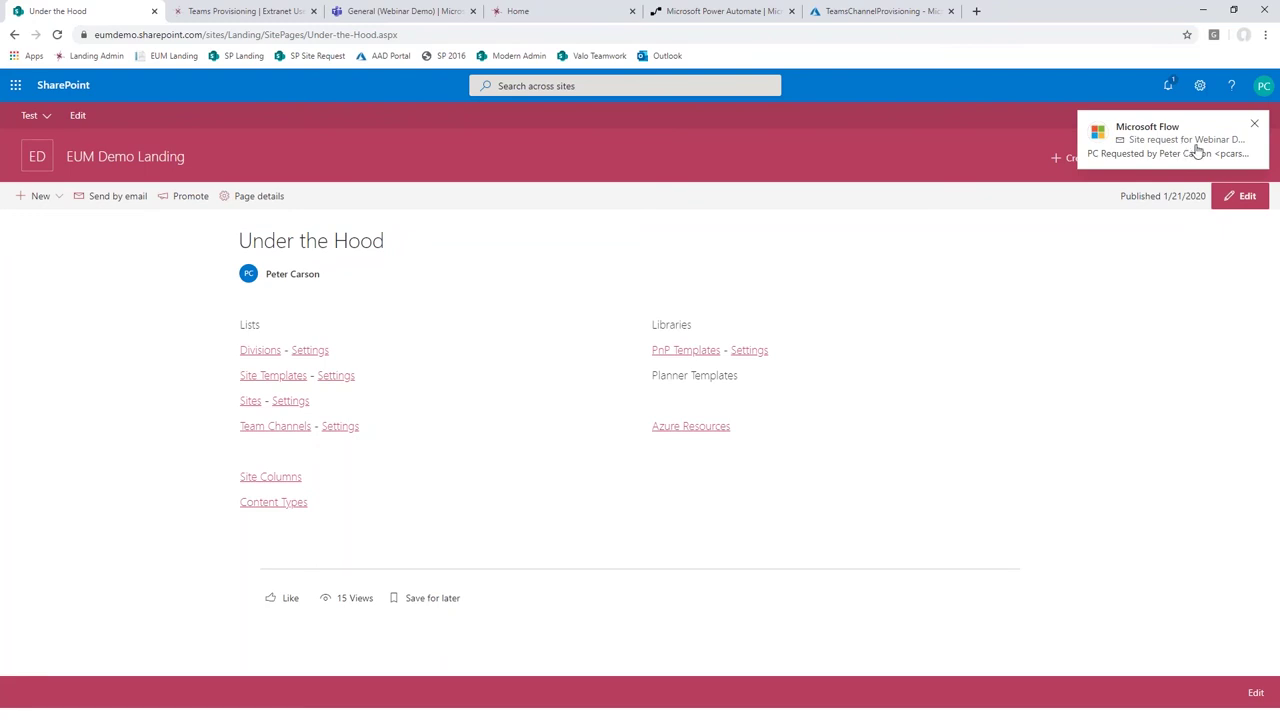
Step: Switch to Power Automate and open the received approval for the Webinar Demo 2 site request
left_click(725, 11)
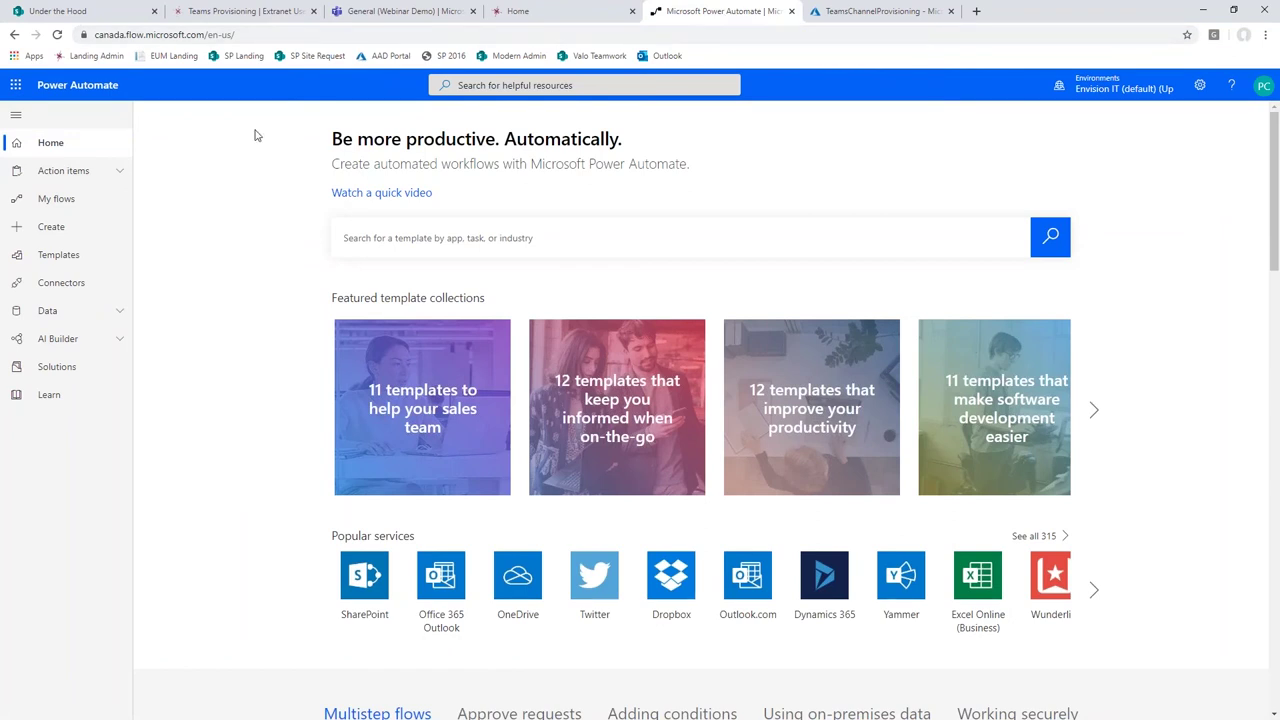
left_click(80, 172)
left_click(65, 195)
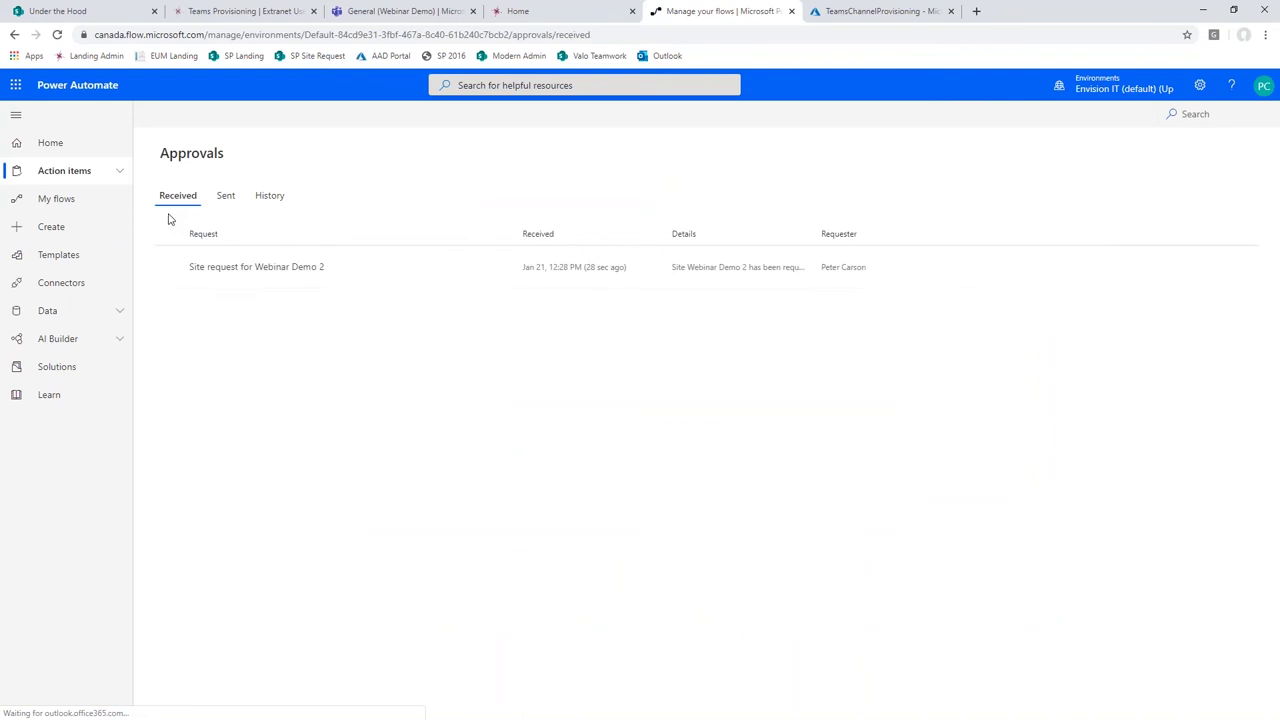
left_click(377, 270)
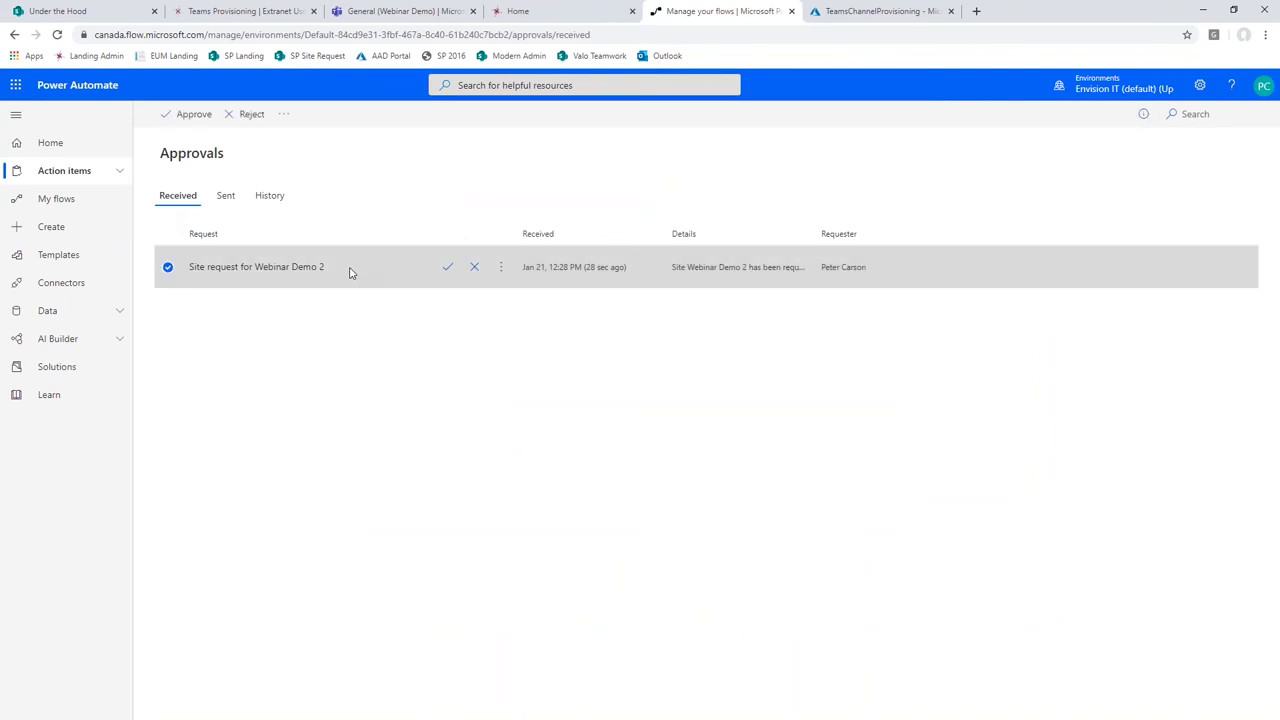
left_click(297, 267)
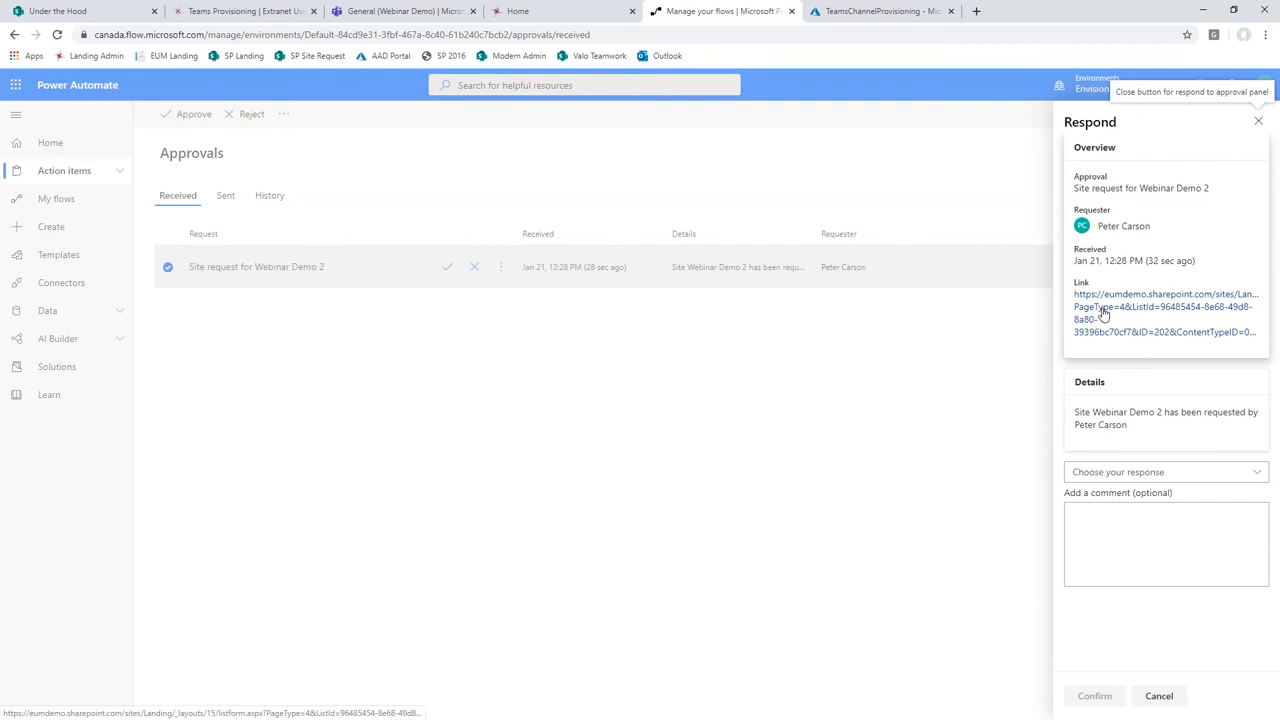
Step: Respond to the Webinar Demo 2 site request with Approve and submit the response
left_click(1112, 473)
left_click(1111, 475)
left_click(1098, 497)
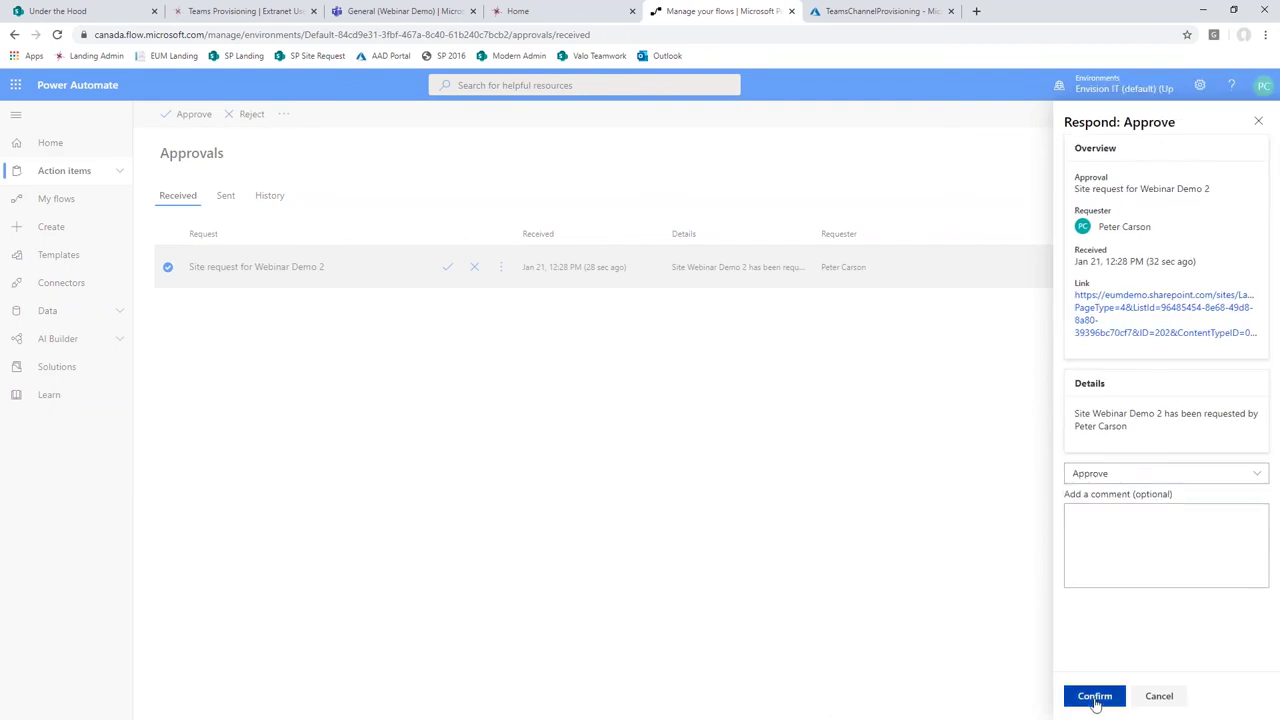
left_click(1094, 695)
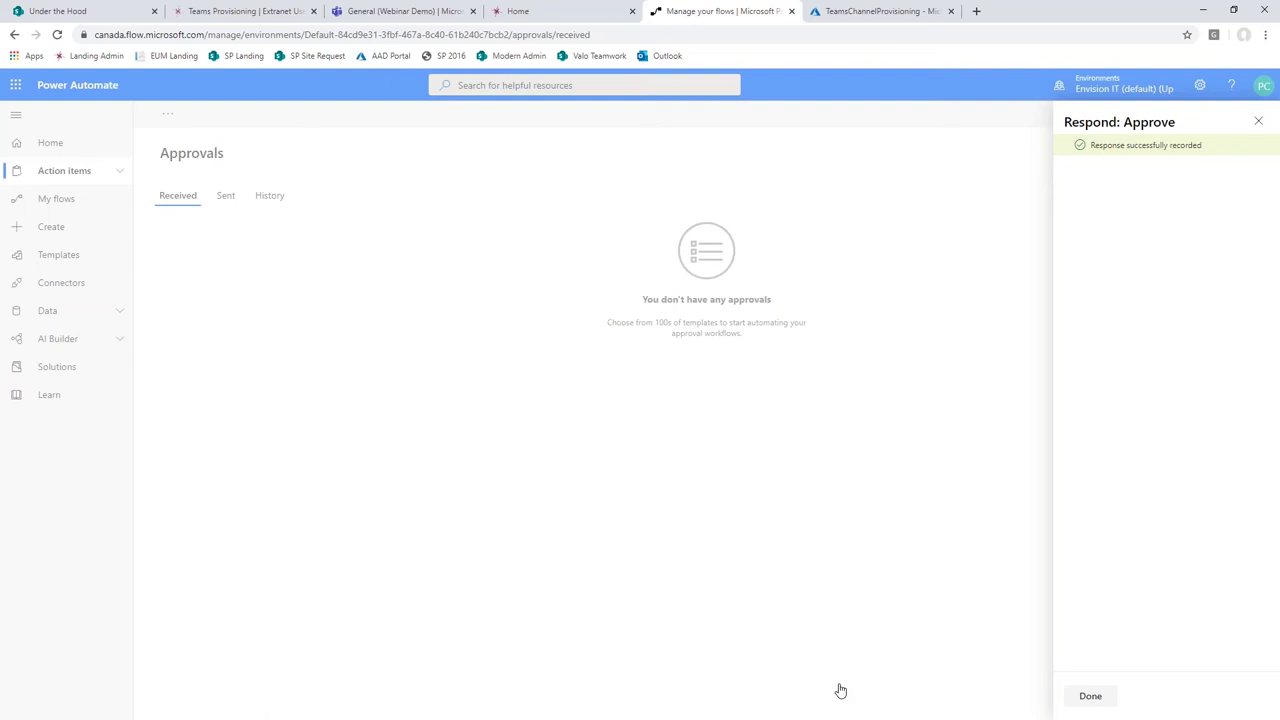
Step: Switch back to SharePoint and check the Webinar Demo 2 entry's site URL in the Sites list
left_click(86, 17)
left_click(257, 406)
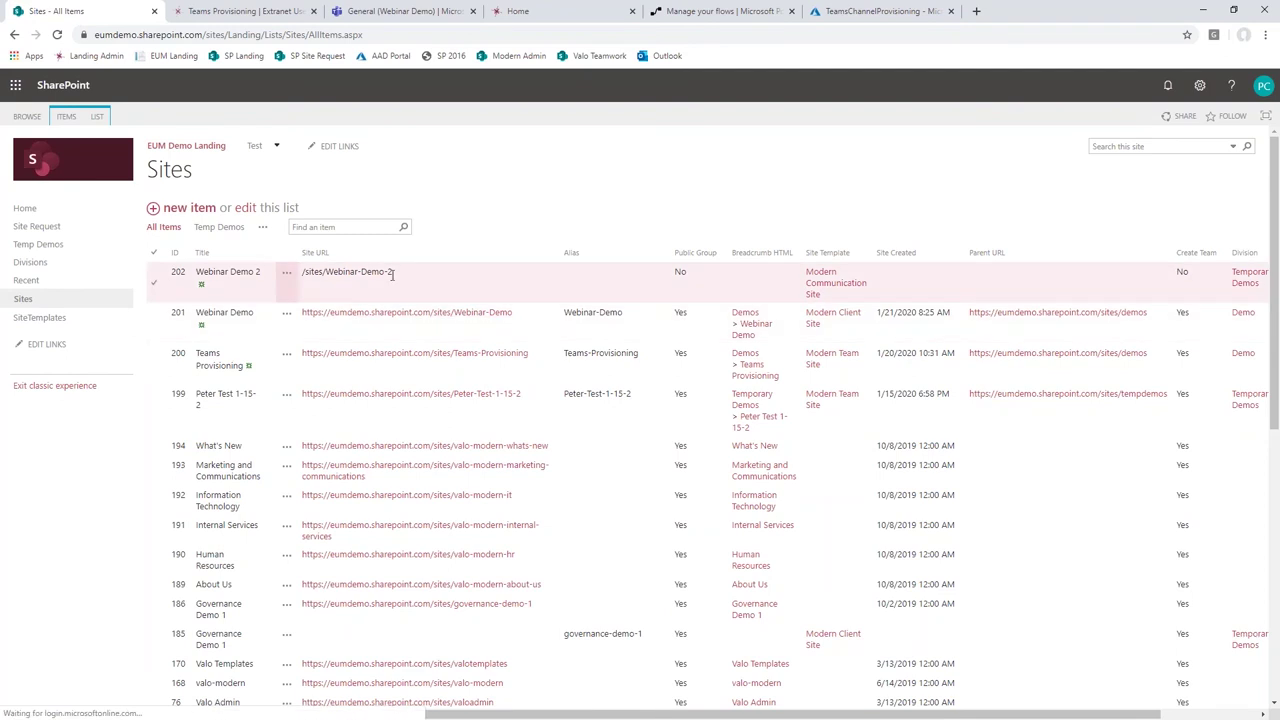
left_click_drag(400, 276, 326, 274)
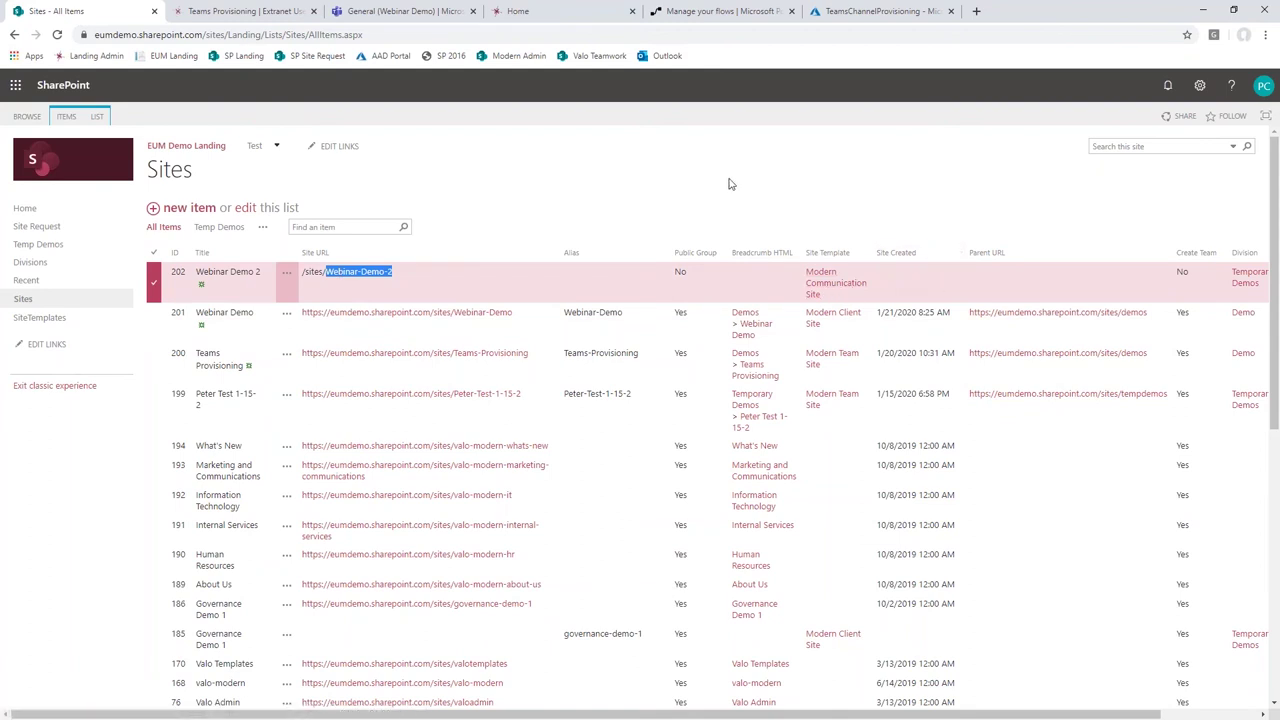
left_click(617, 176)
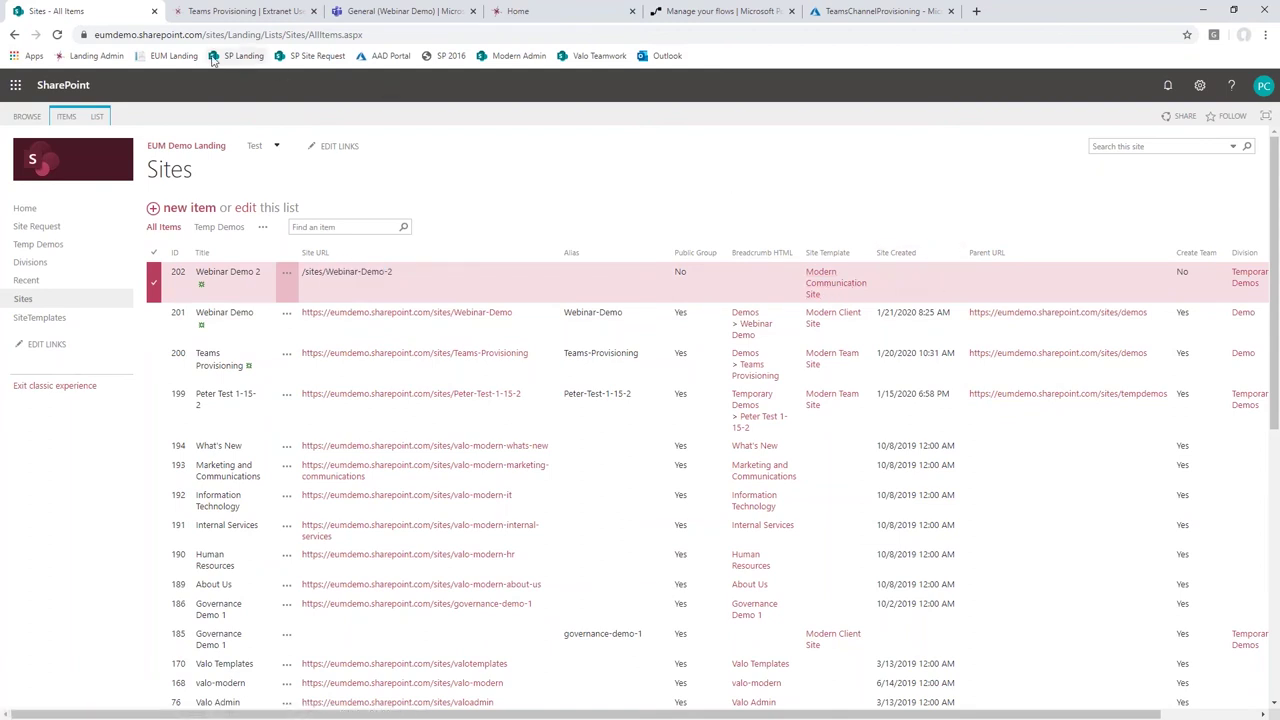
Step: Open the Sites List example among the SharePoint Framework Web Parts and review its demo and temporary demo site tiles
left_click(65, 164)
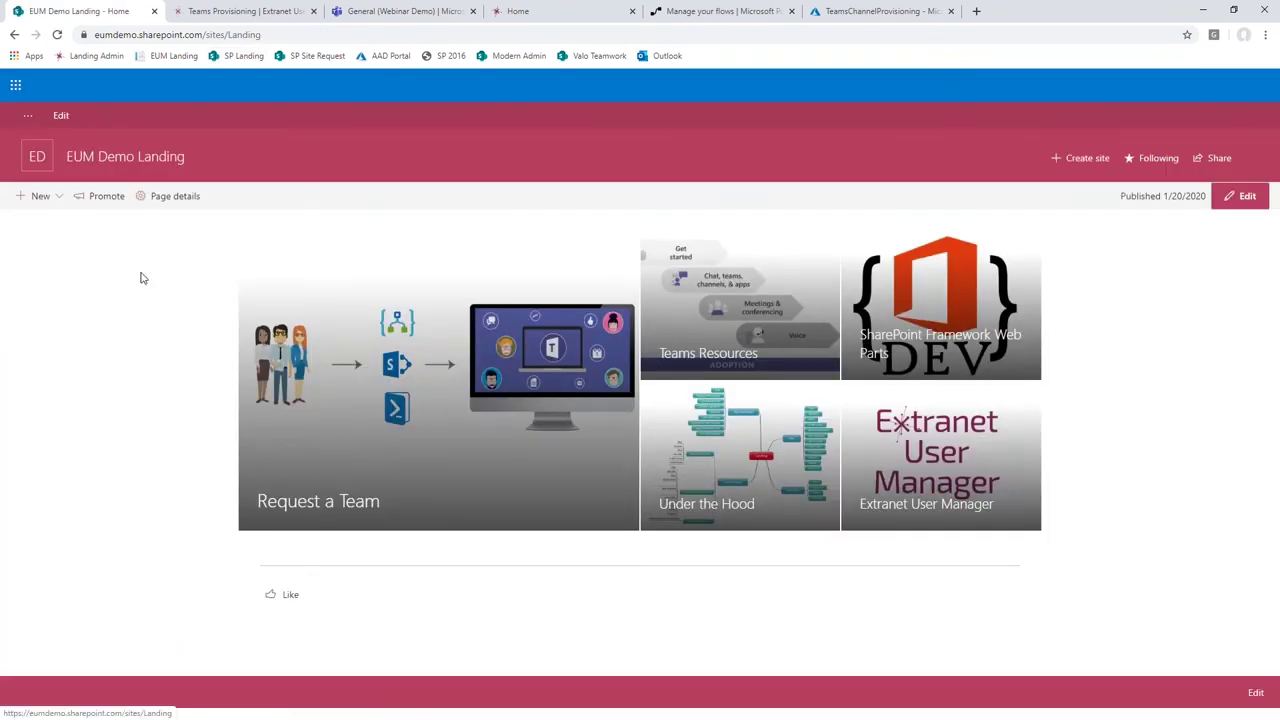
left_click(917, 312)
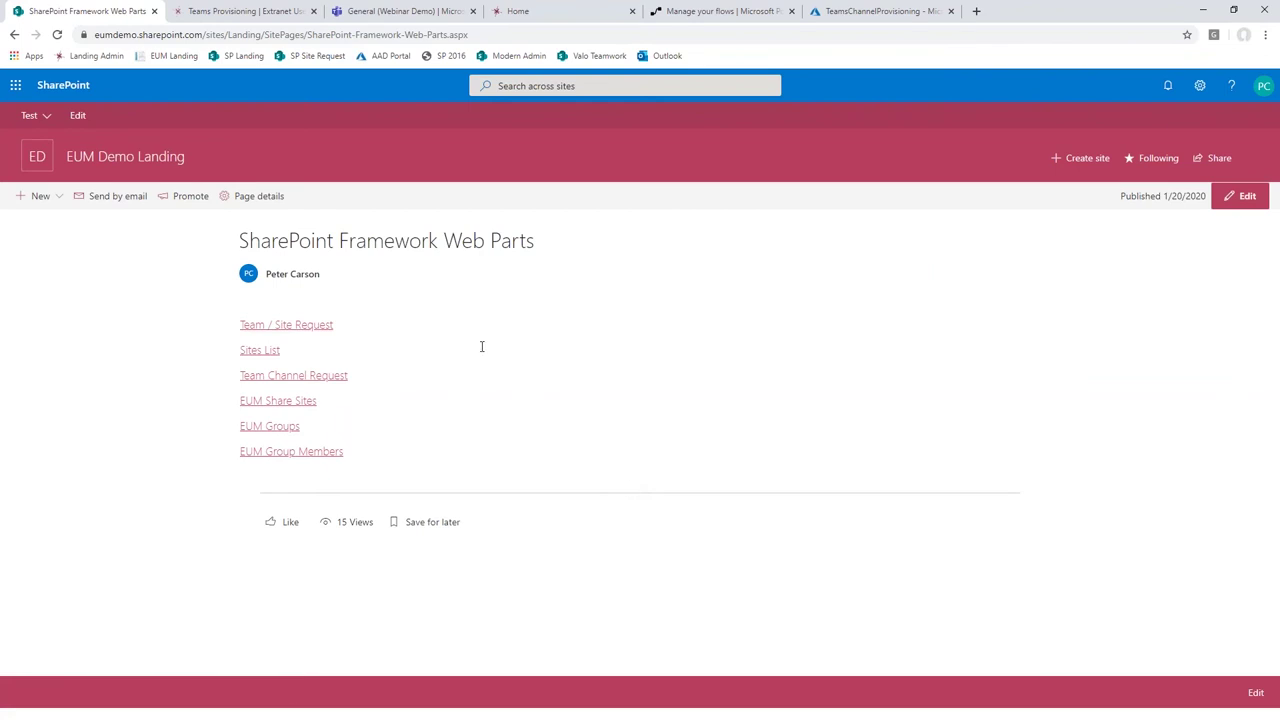
left_click(267, 352)
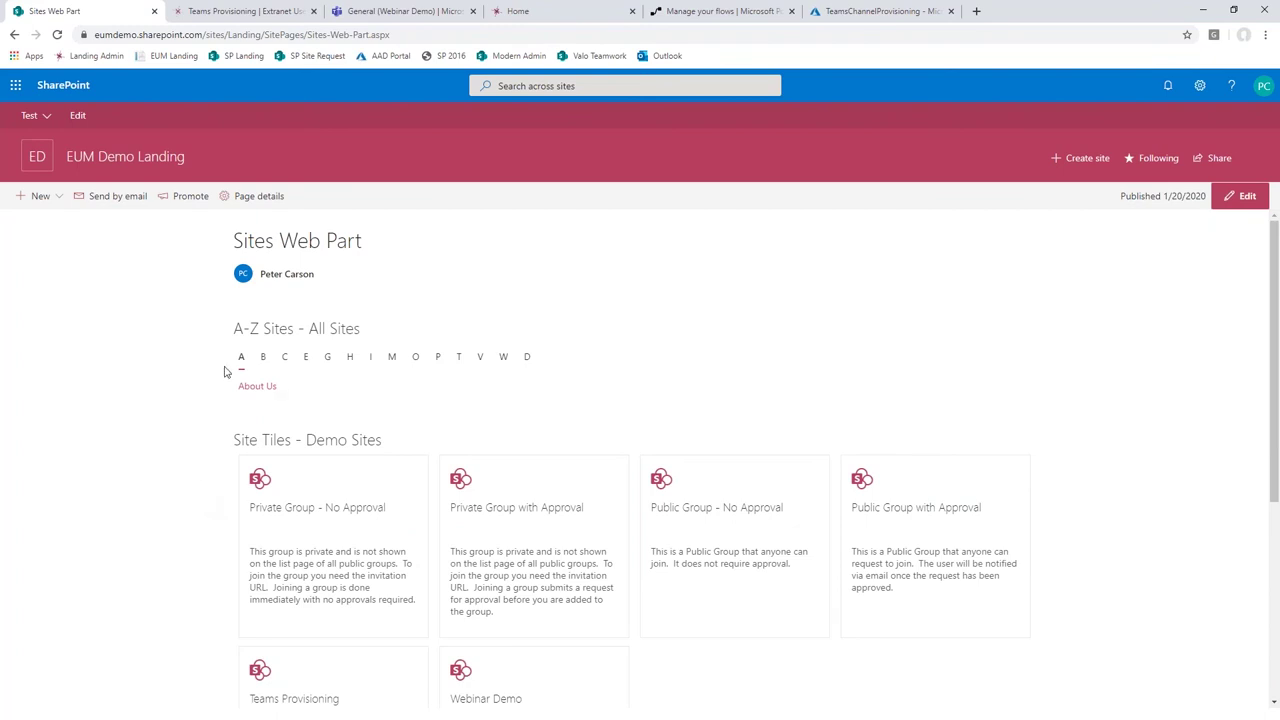
scroll(486, 388, "down", 1)
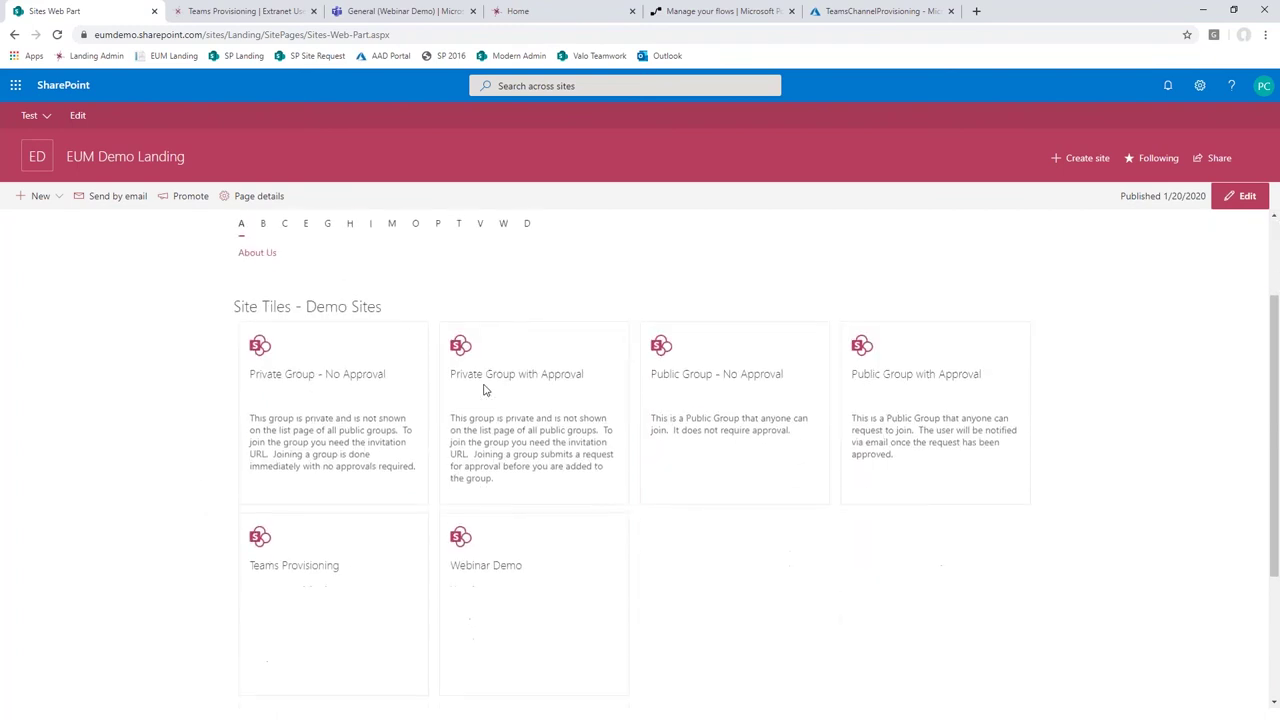
scroll(557, 414, "down", 2)
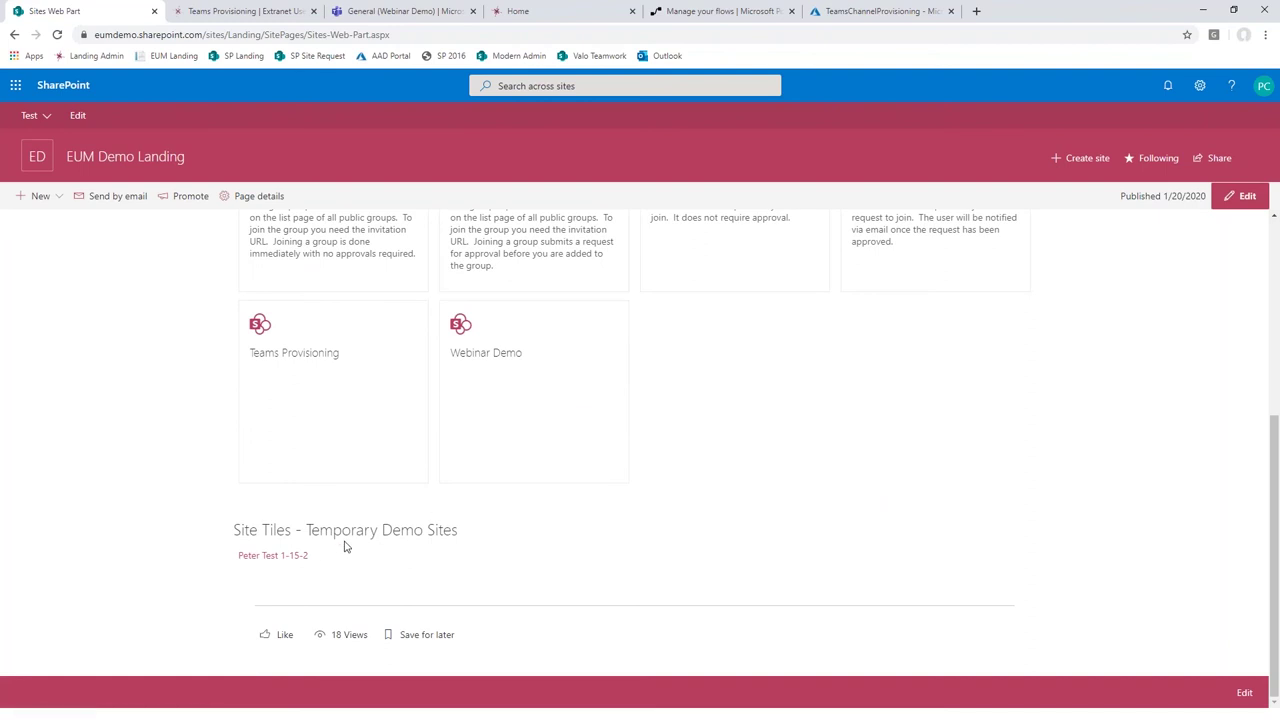
scroll(345, 546, "up", 3)
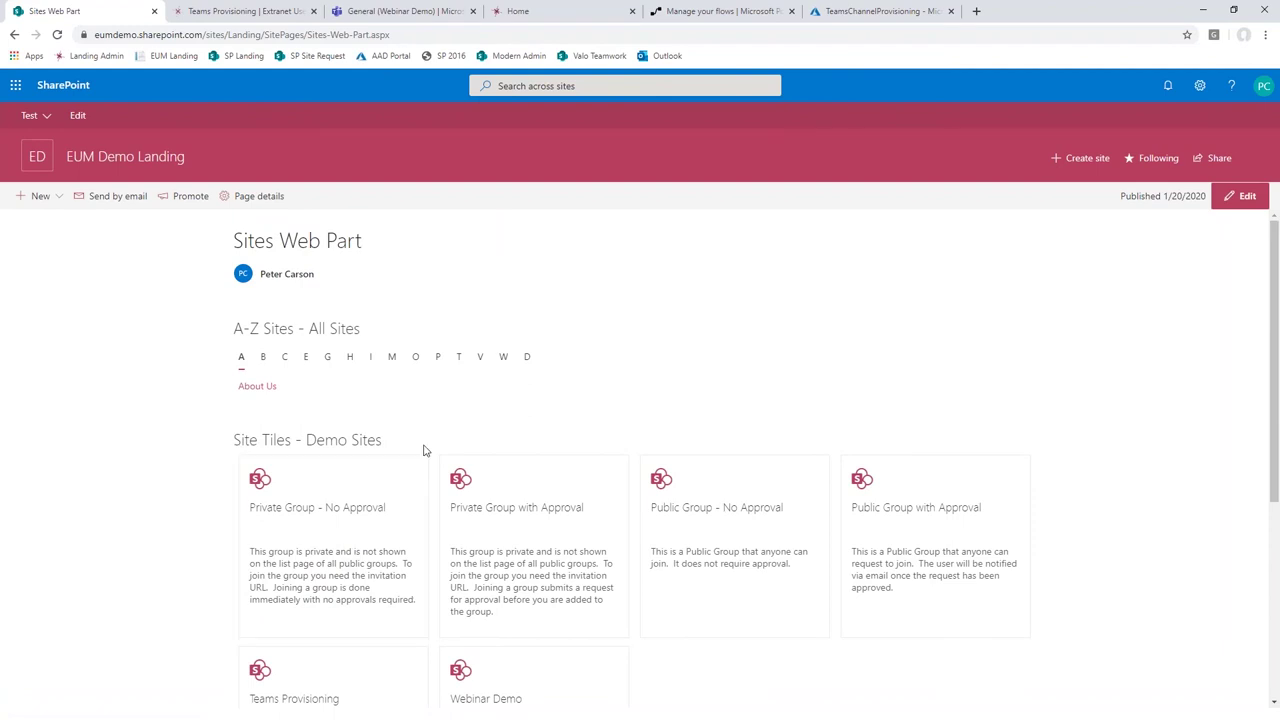
Step: Open the Webinar Demo site from the A-Z list under W and view its Private Documents and Shared Documents libraries
left_click(503, 360)
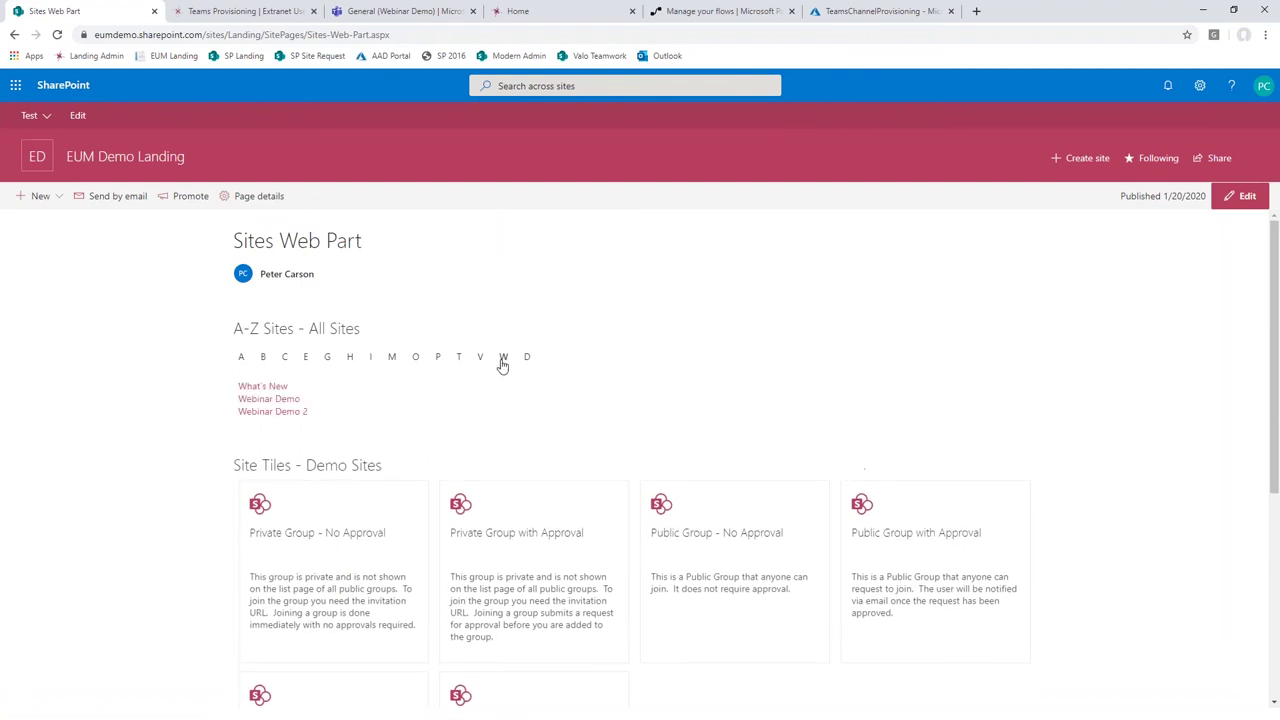
left_click(272, 401)
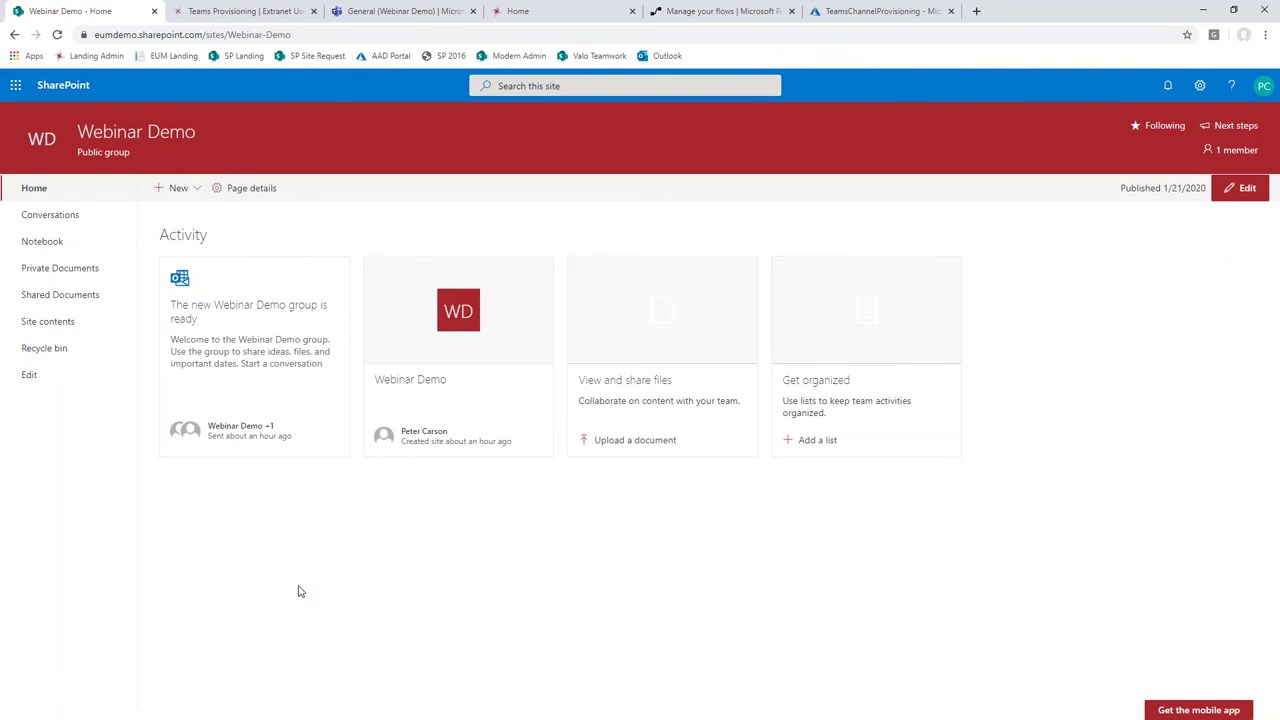
left_click(67, 277)
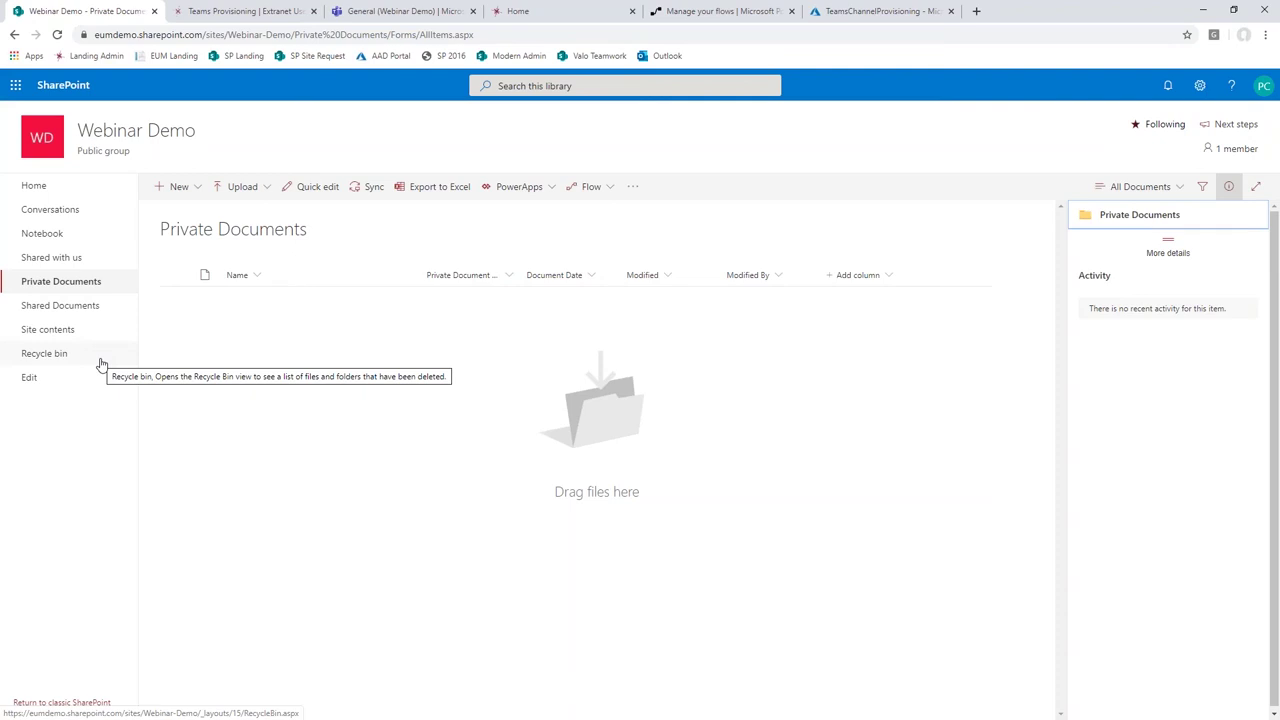
left_click(60, 305)
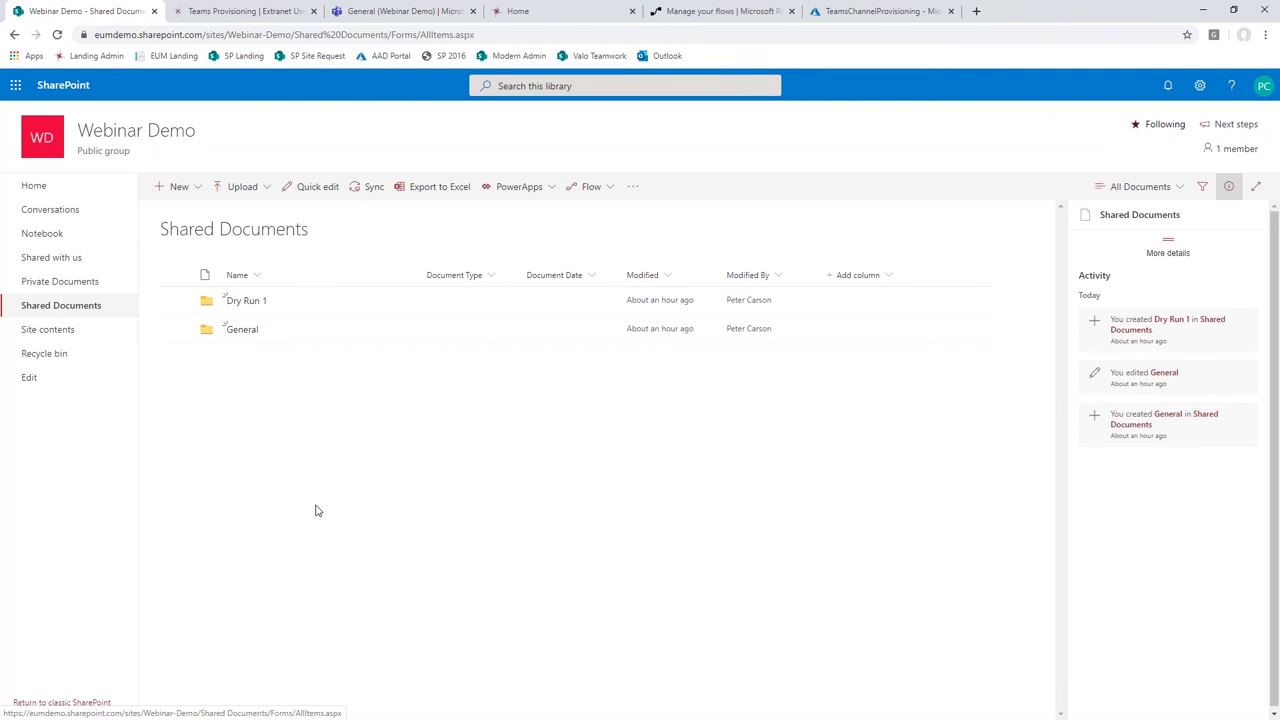
Step: Switch to Microsoft Teams and post "This is a persistent conversation." in the Dry Run 1 channel of the Webinar Demo team
left_click(395, 12)
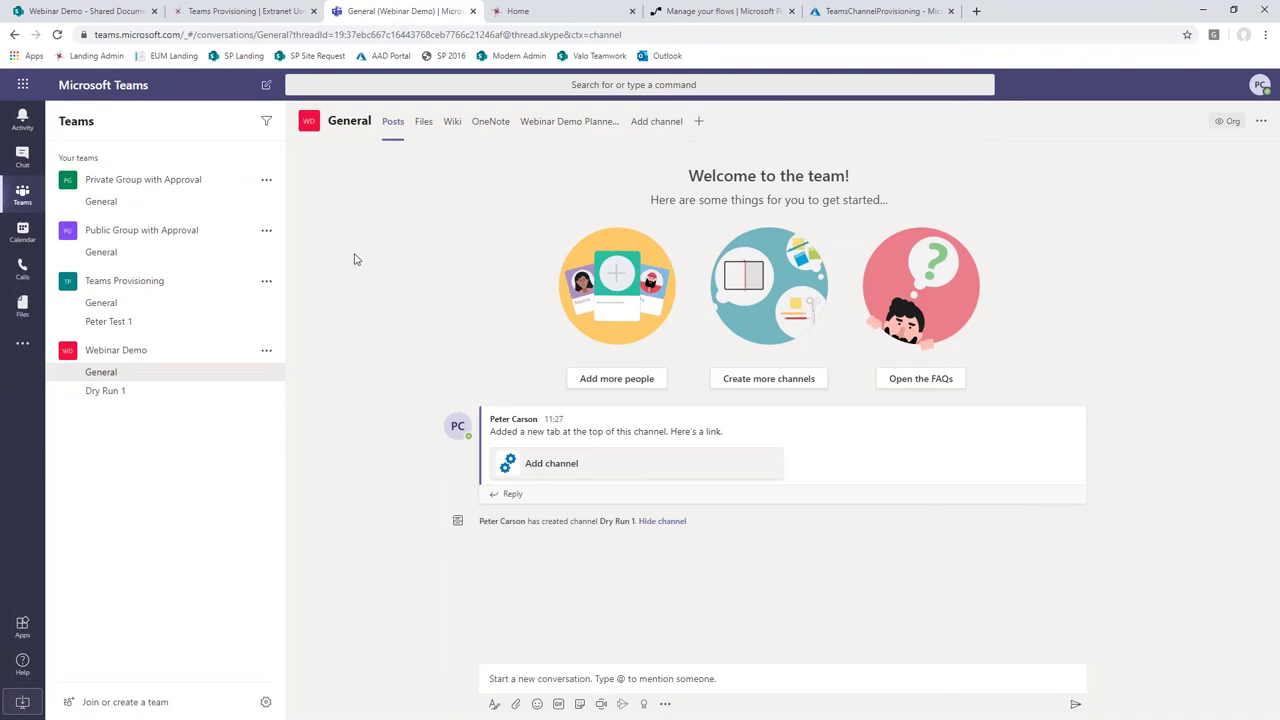
left_click(118, 393)
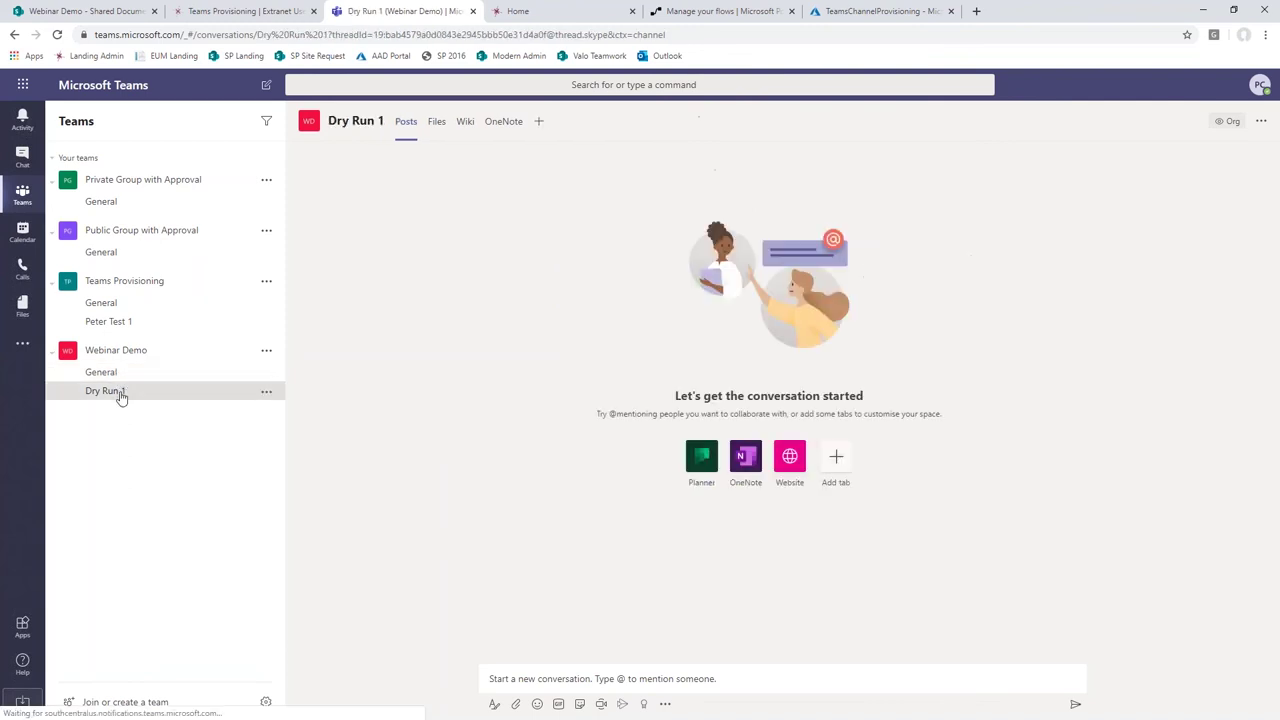
left_click(528, 679)
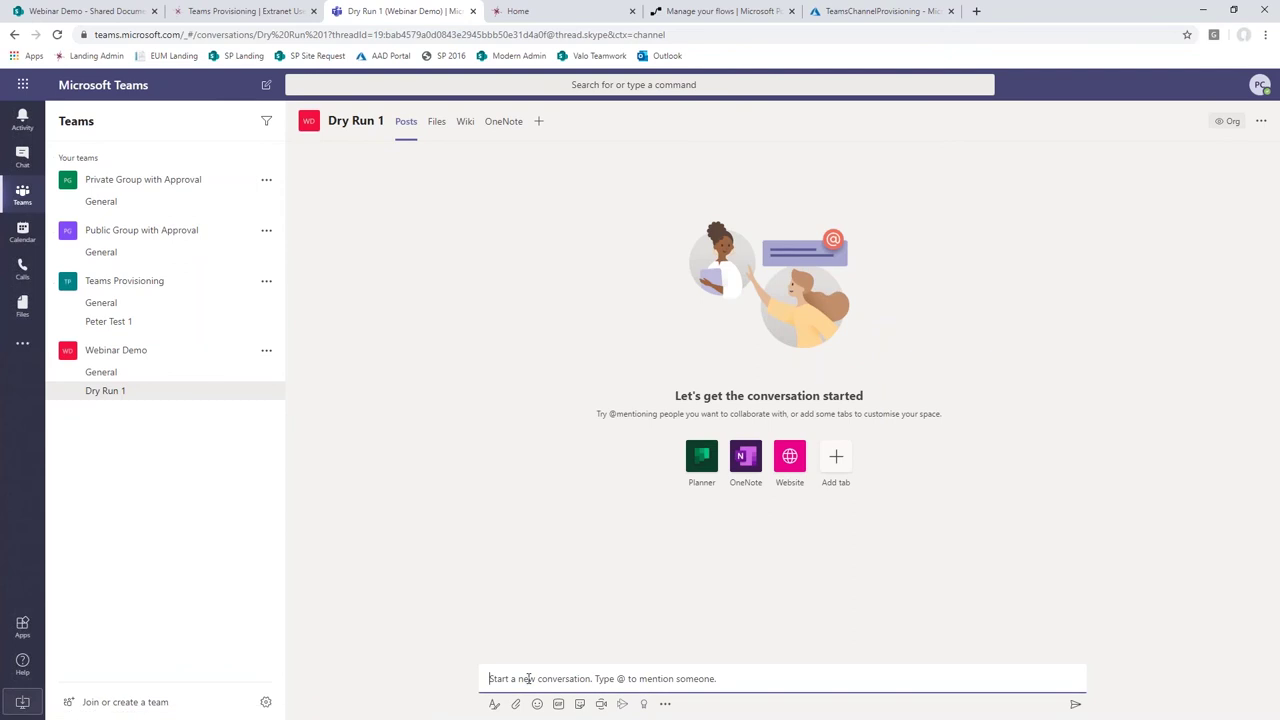
type("This ")
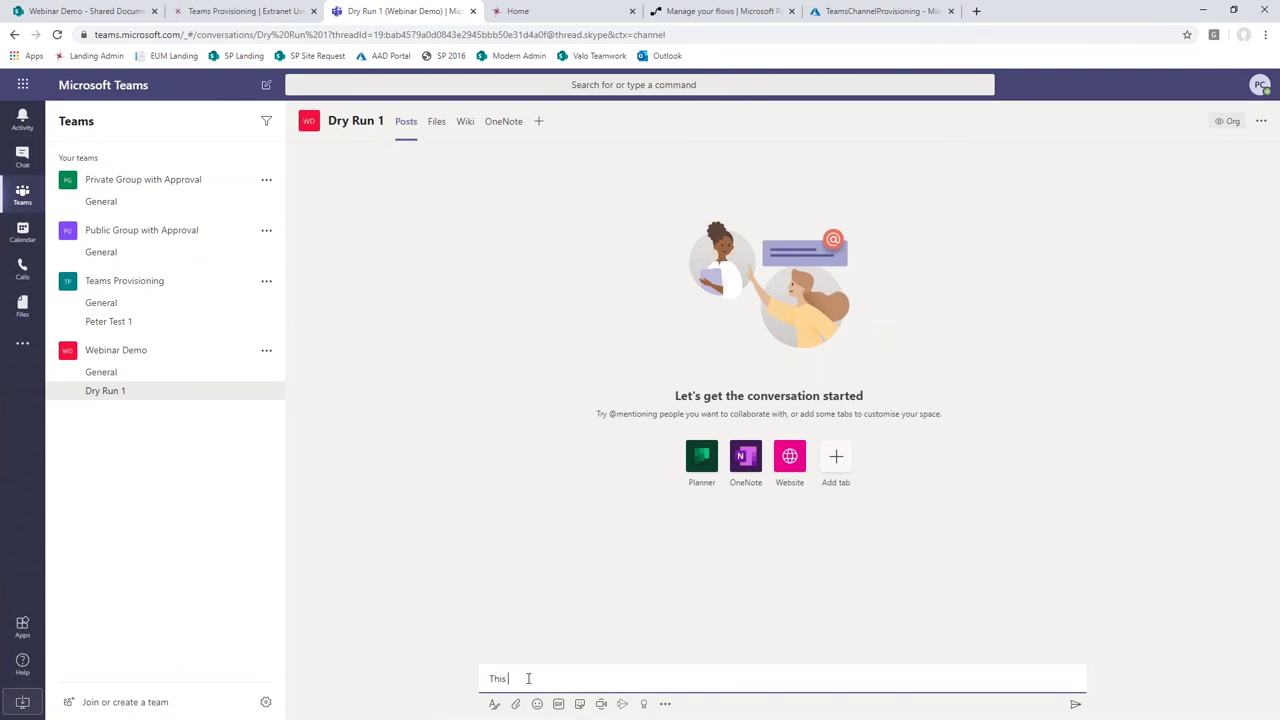
type("is a dersistent conversation.")
key("Return")
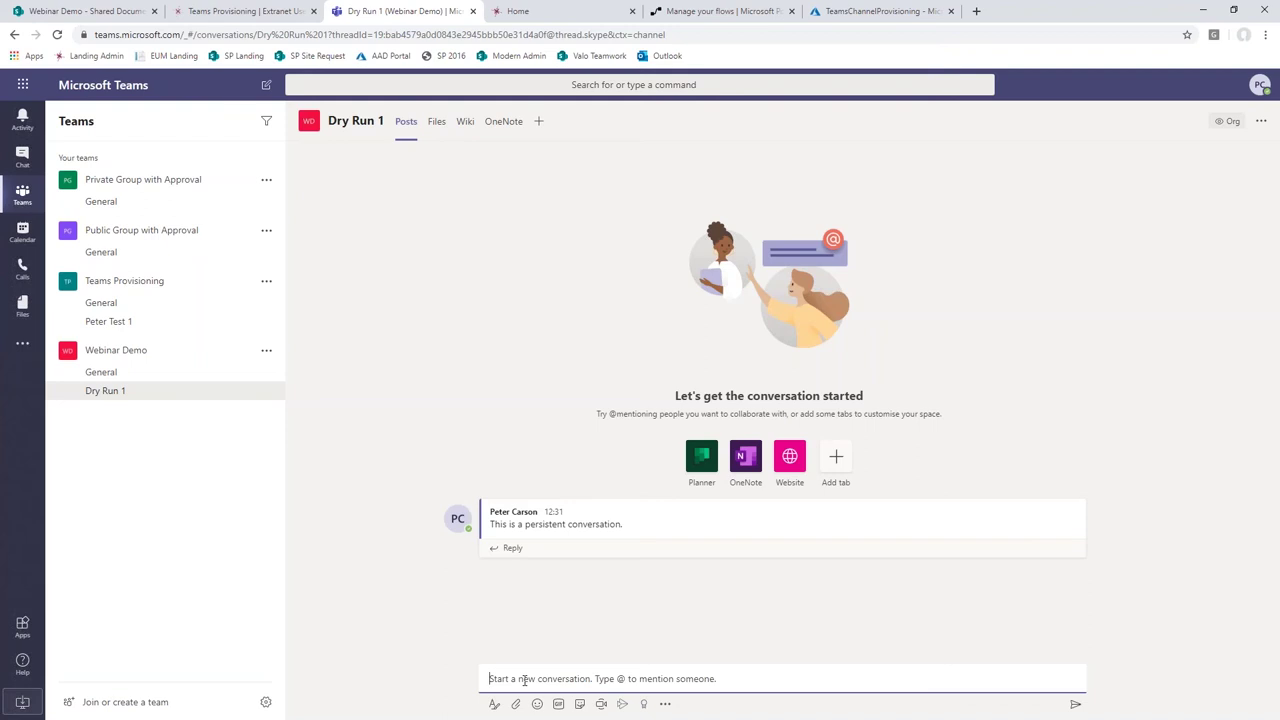
Step: Look at the private Chat area and return to the Dry Run 1 channel to view how to reply to the posted message
left_click(22, 157)
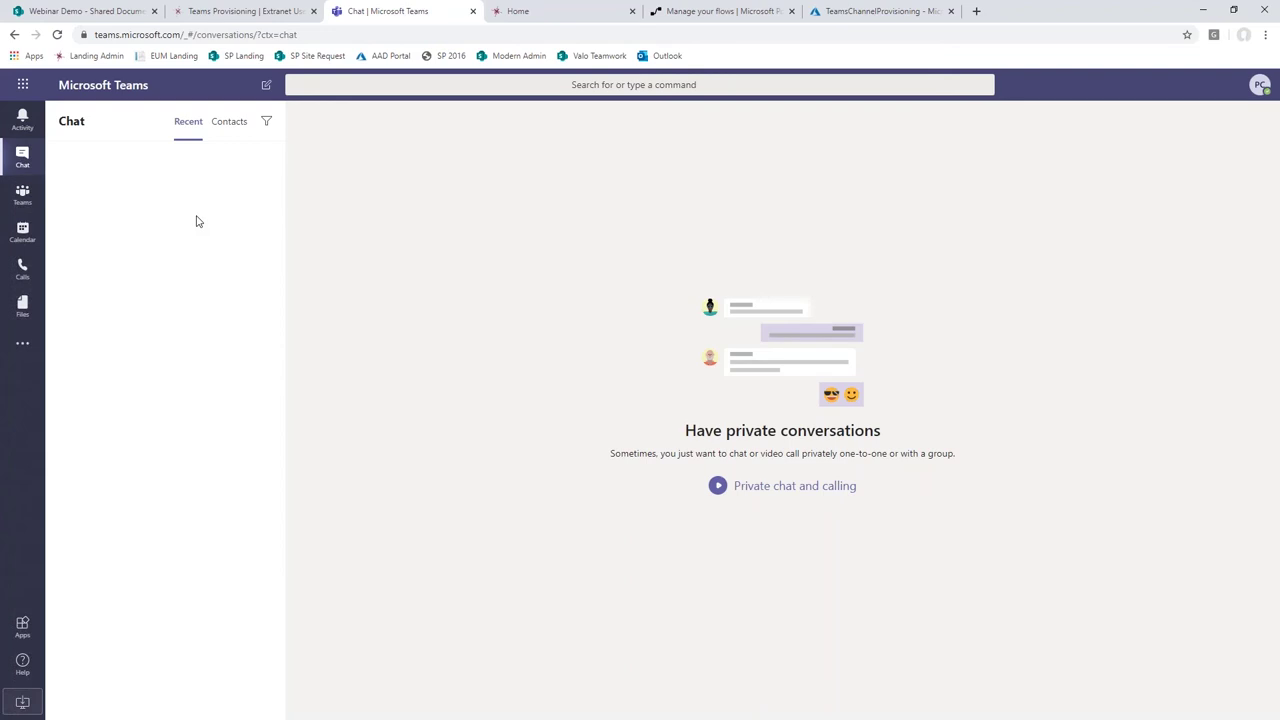
left_click(22, 193)
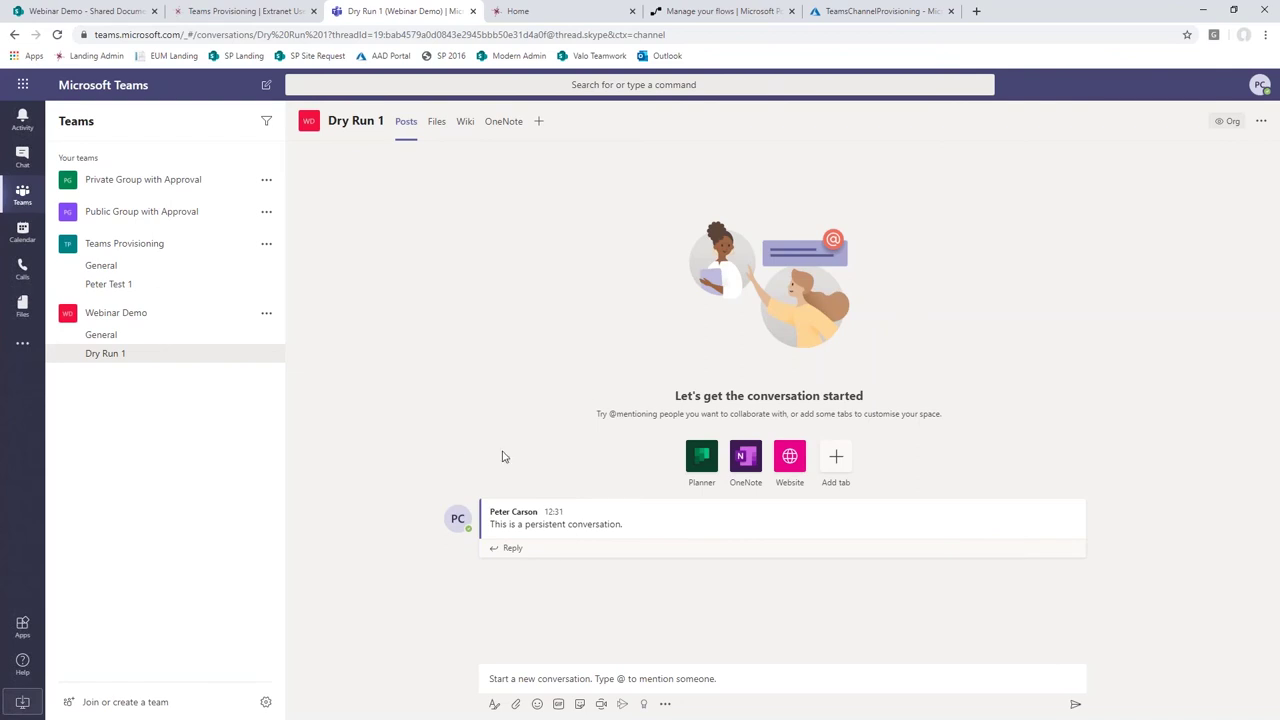
mouse_move(628, 531)
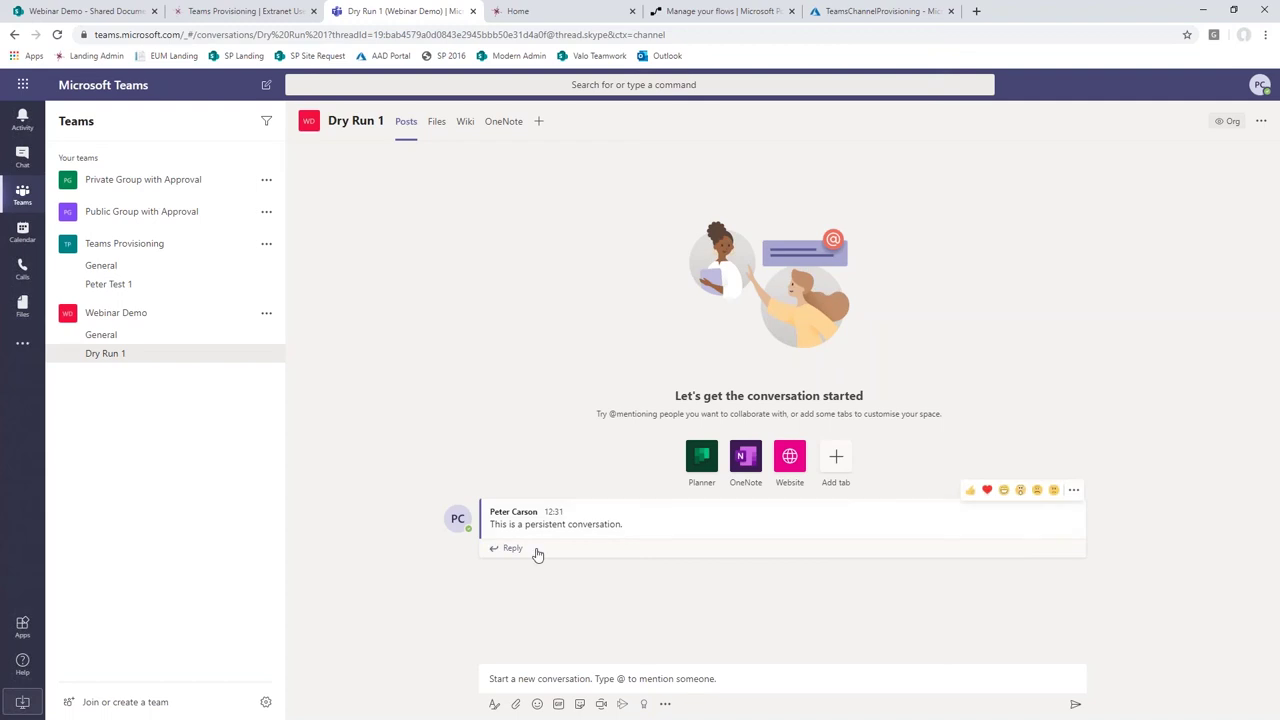
left_click(523, 676)
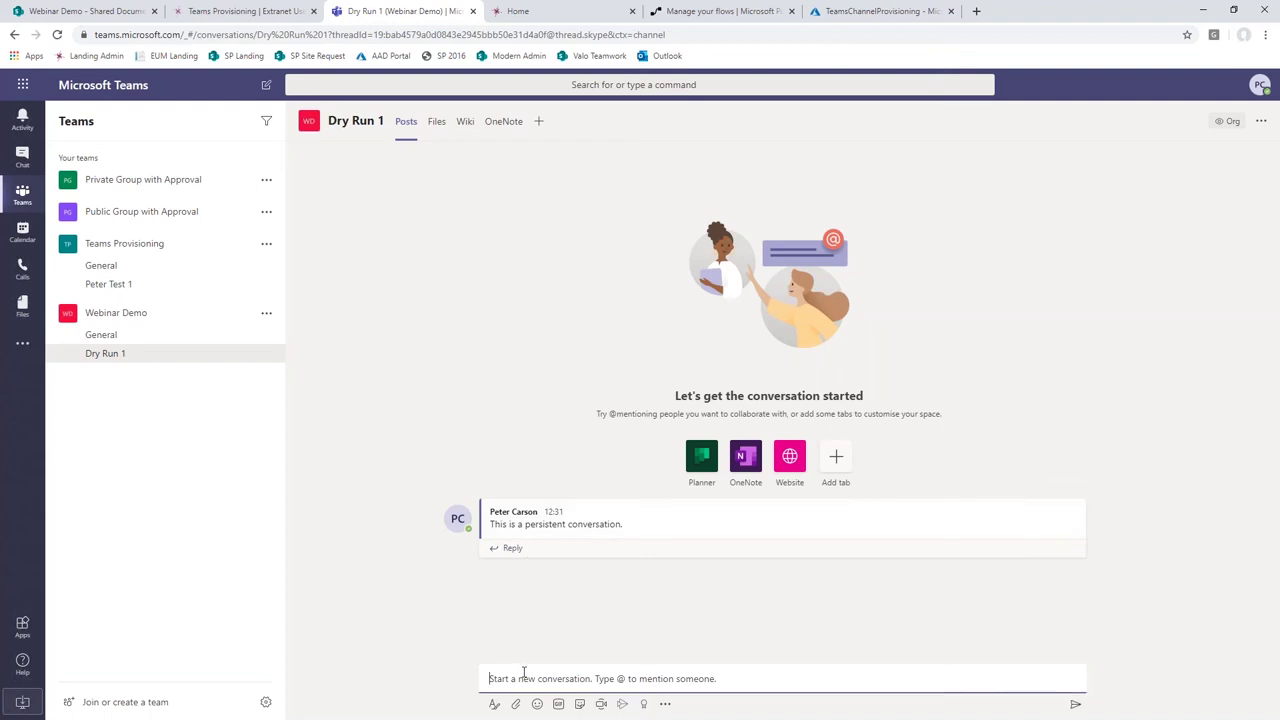
left_click(511, 549)
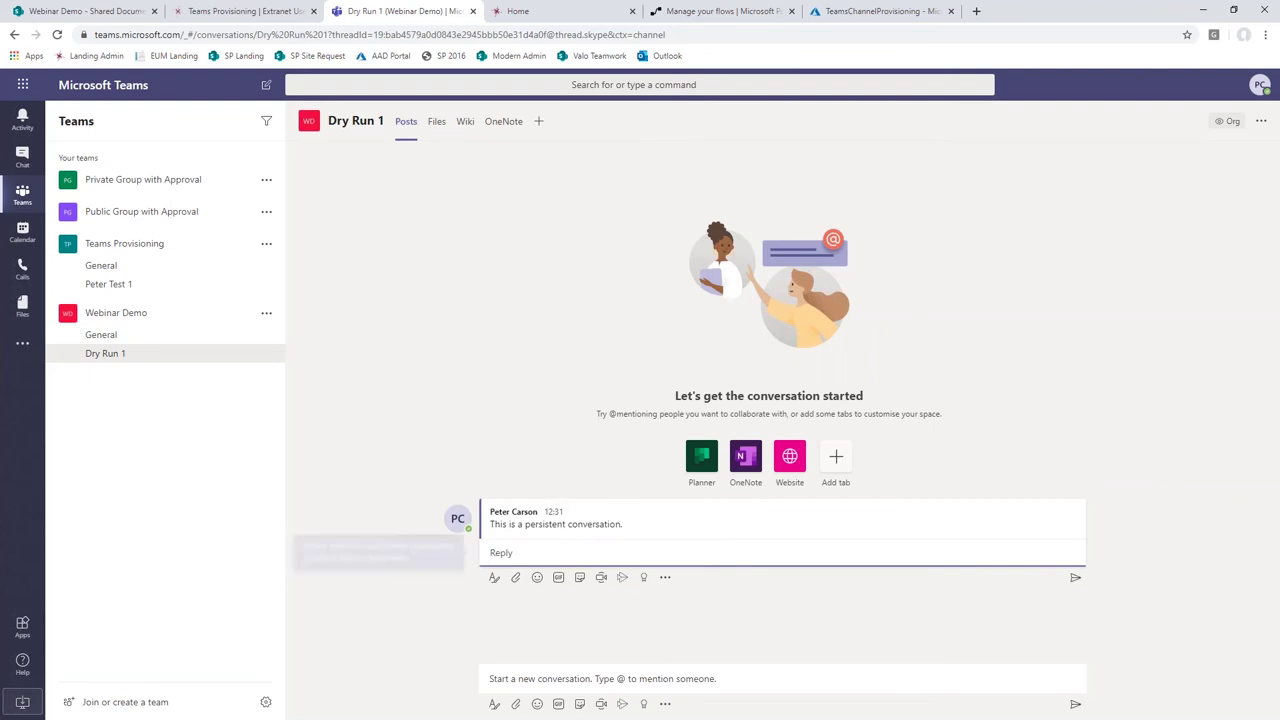
left_click(425, 412)
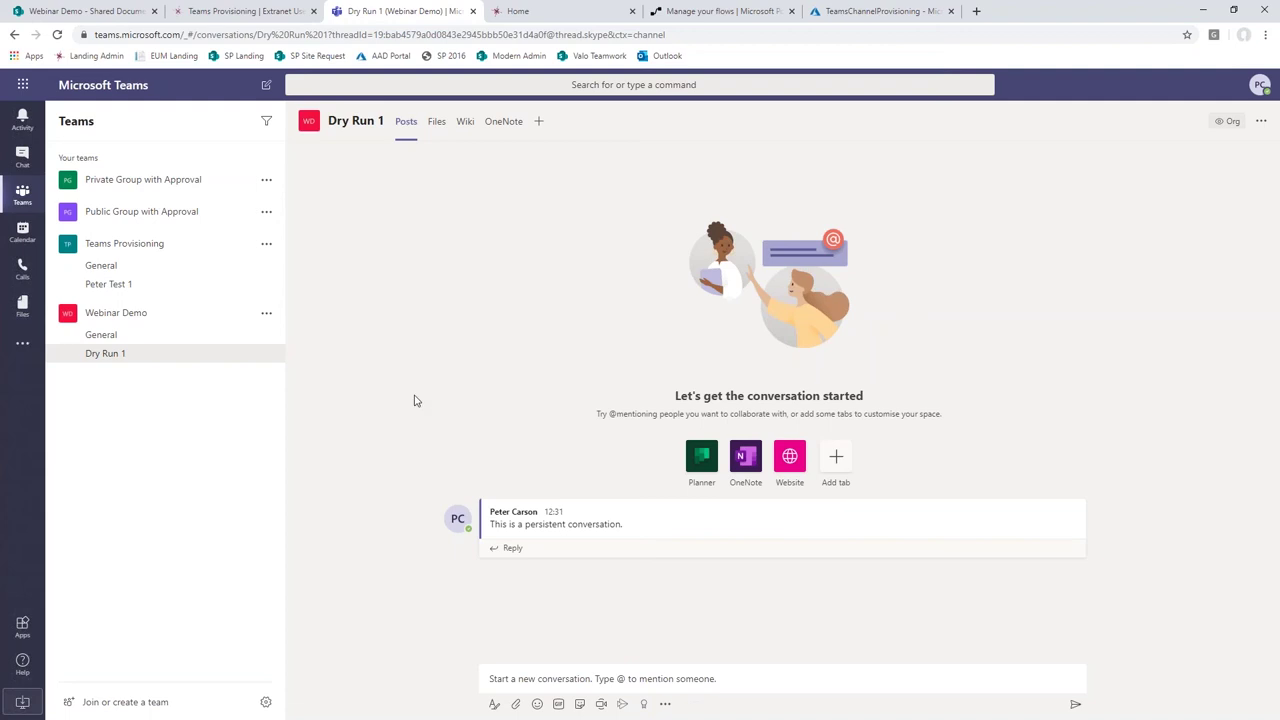
Step: View the General channels of the Teams Provisioning and Webinar Demo teams and review the Webinar Demo team's management options
left_click(167, 272)
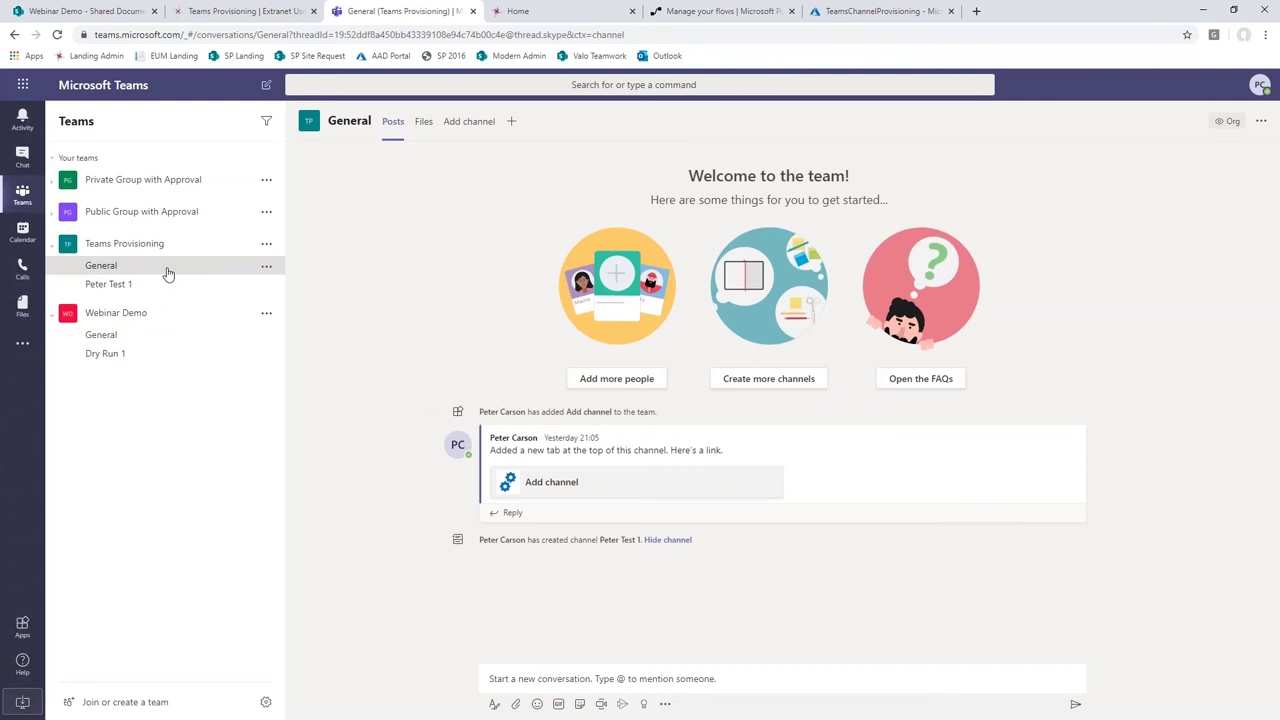
left_click(150, 333)
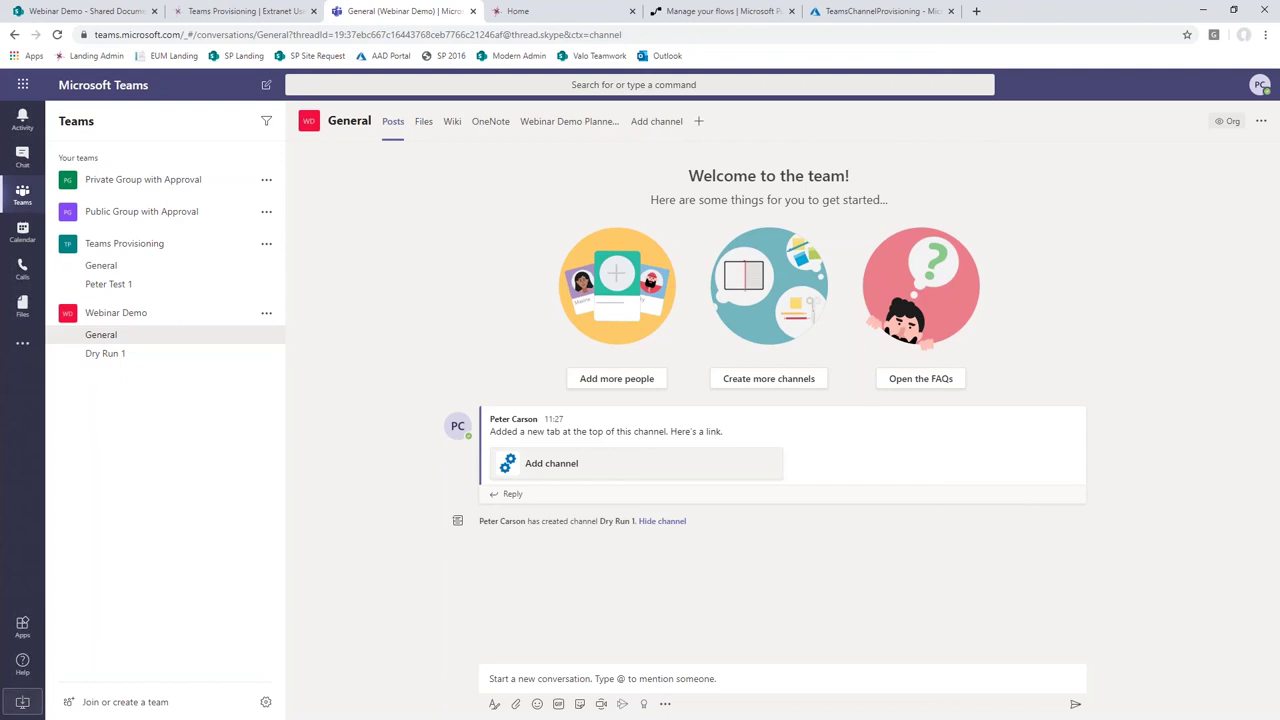
left_click(266, 313)
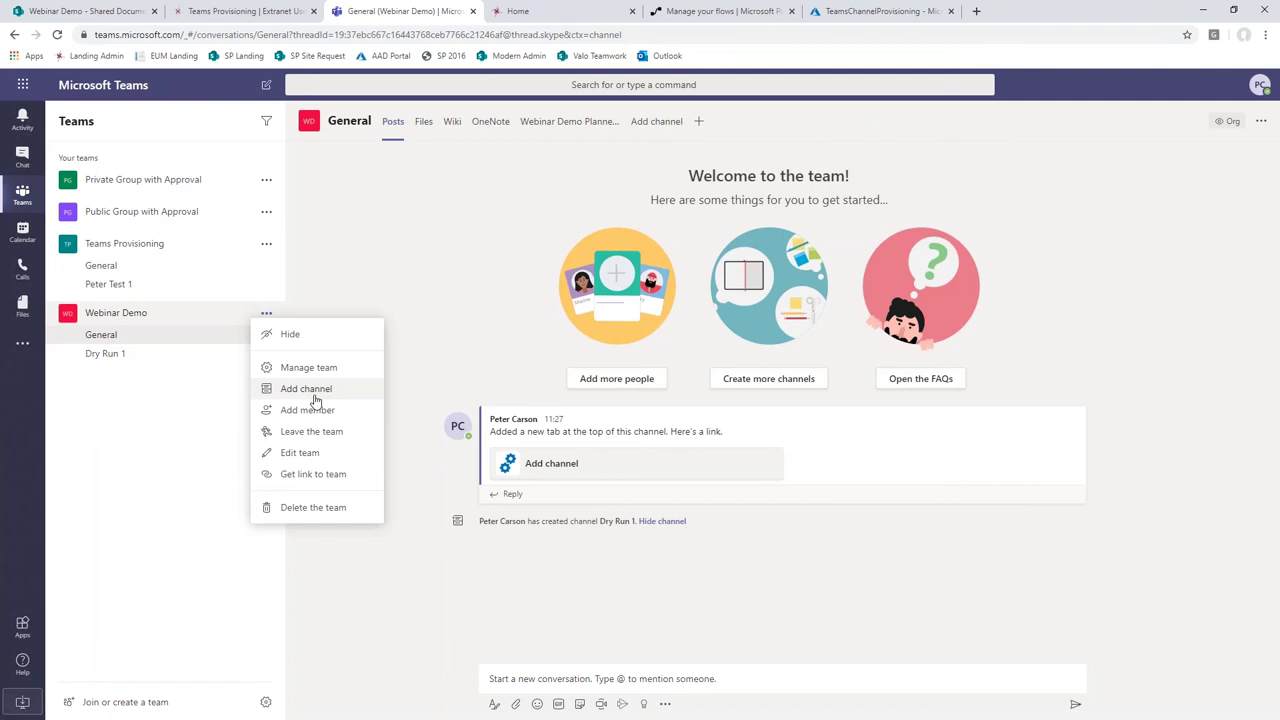
left_click(622, 193)
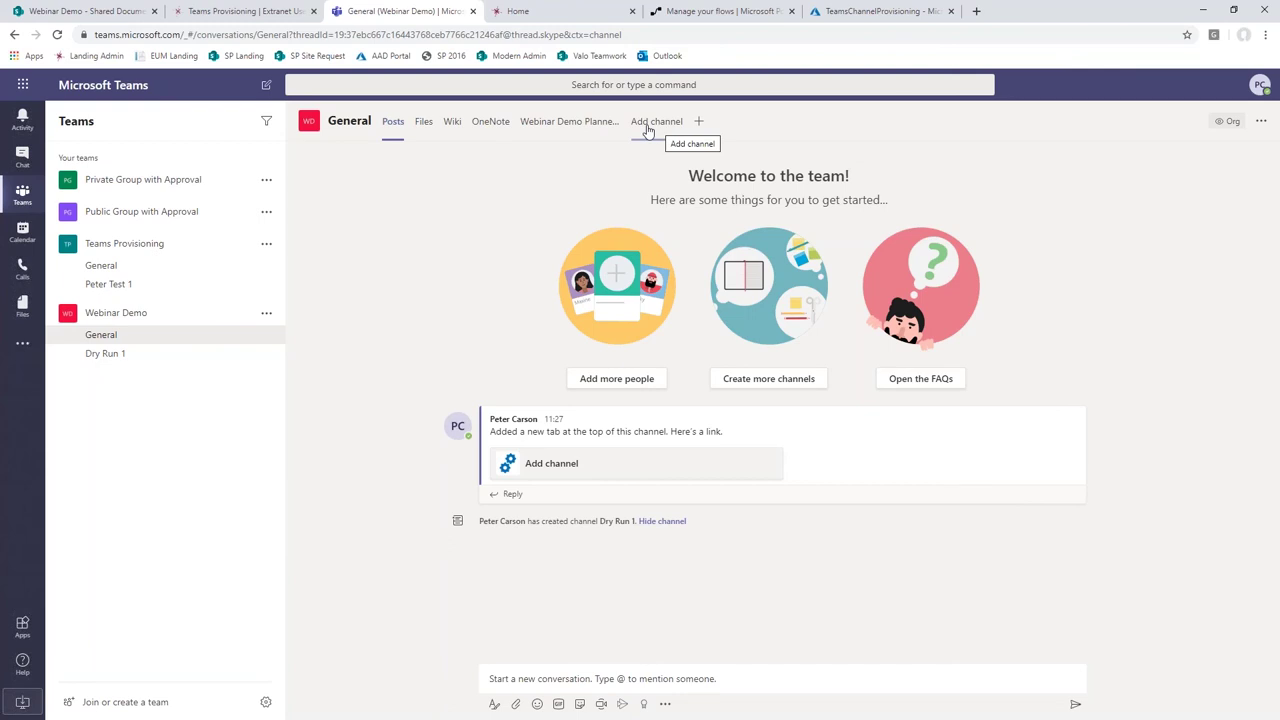
Step: Submit a Webinar Demo channel request named Live Demo with Standard privacy, accessible to everyone on the team
left_click(645, 128)
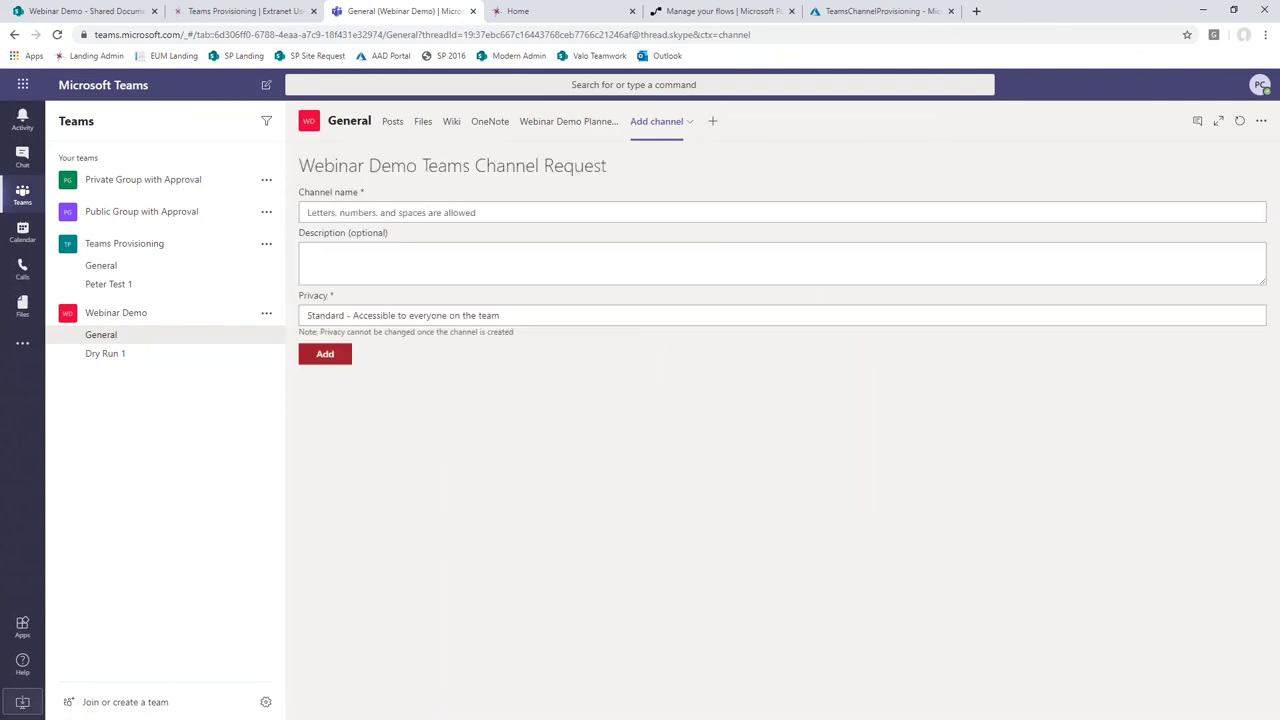
left_click(356, 213)
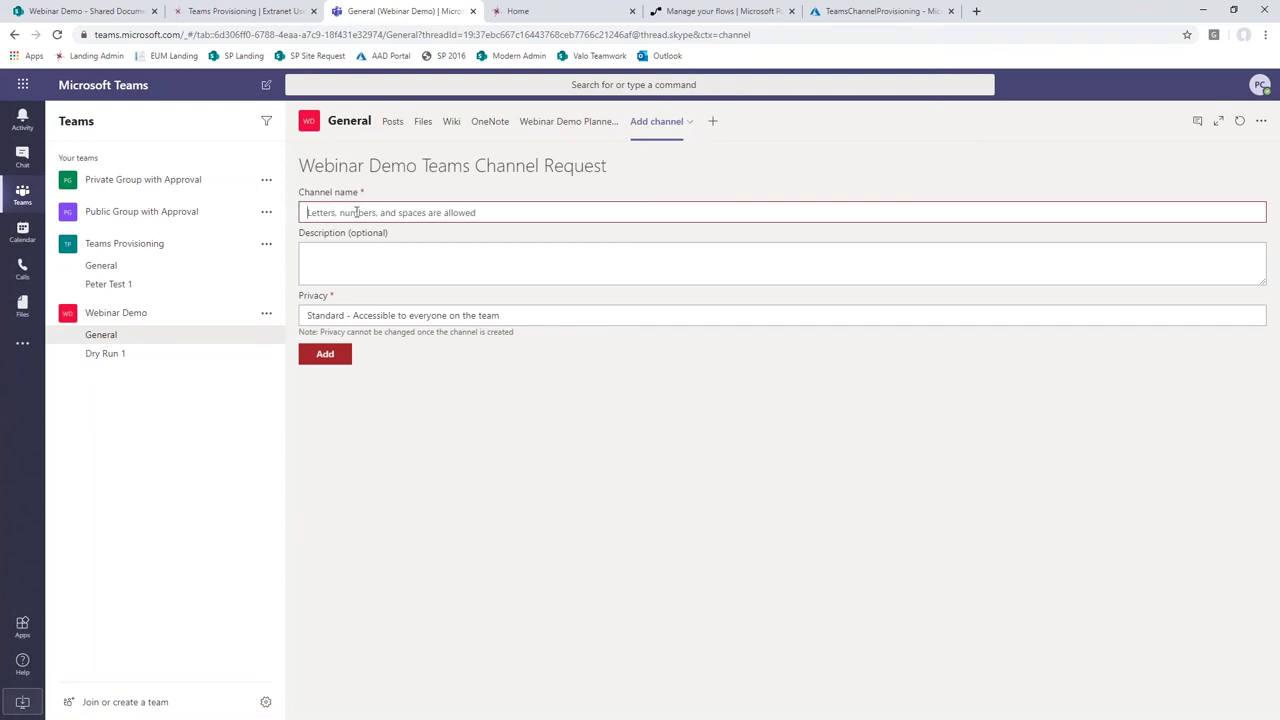
type("Live Demo")
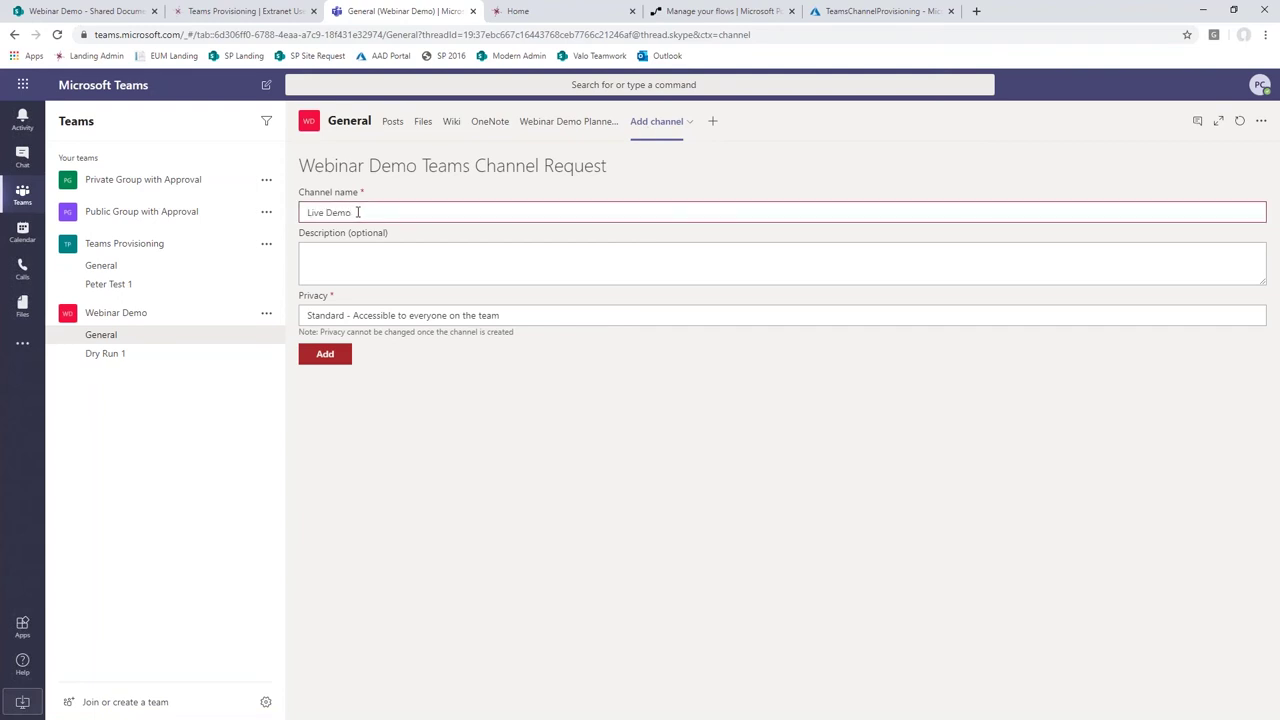
left_click(391, 316)
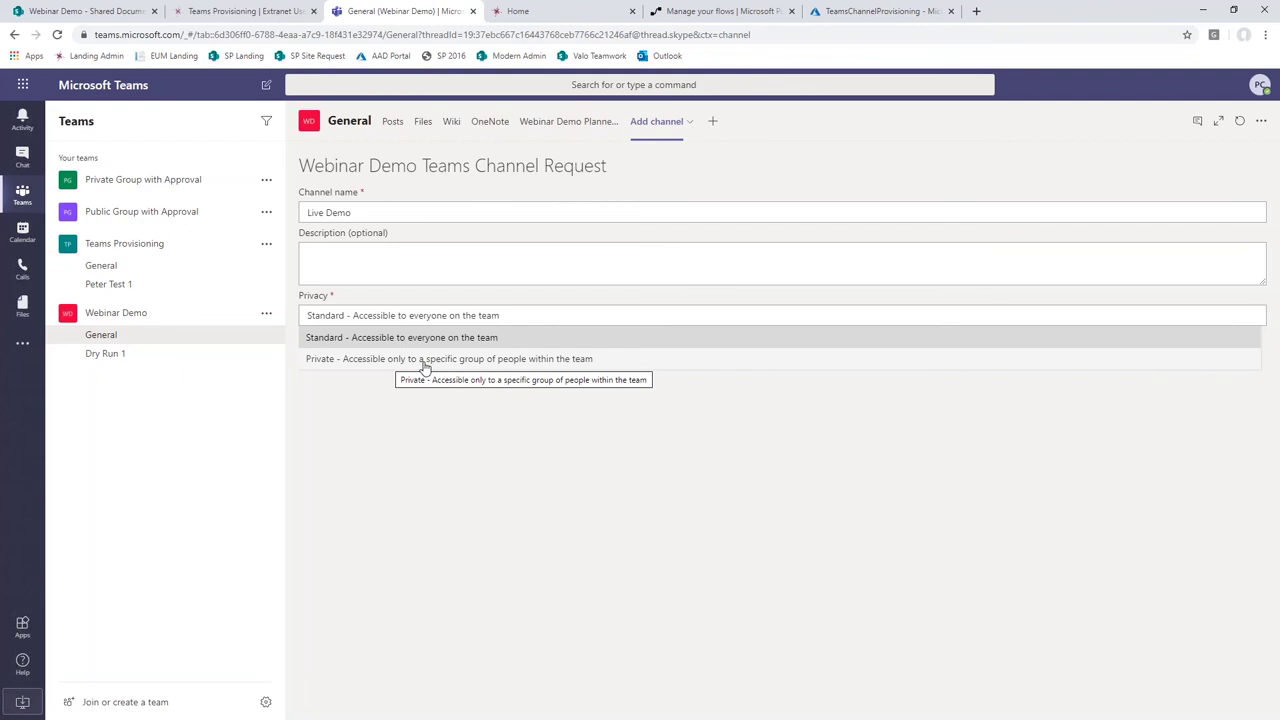
left_click(518, 338)
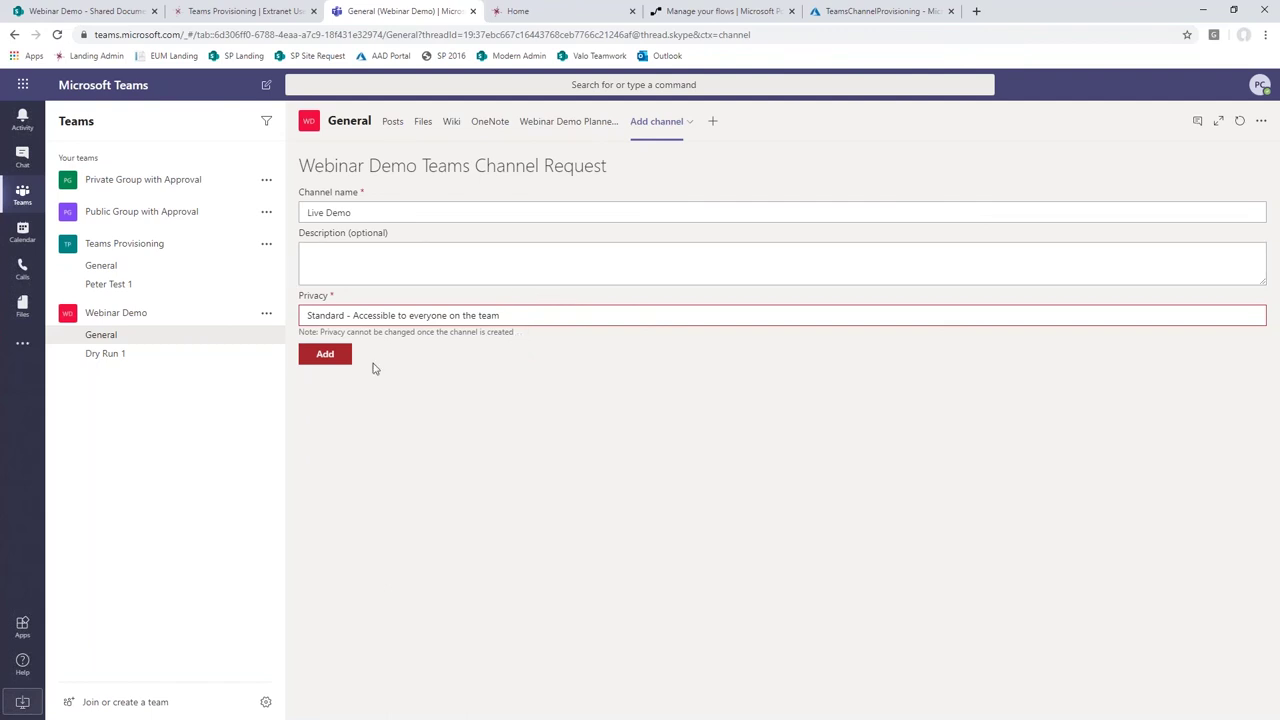
left_click(325, 360)
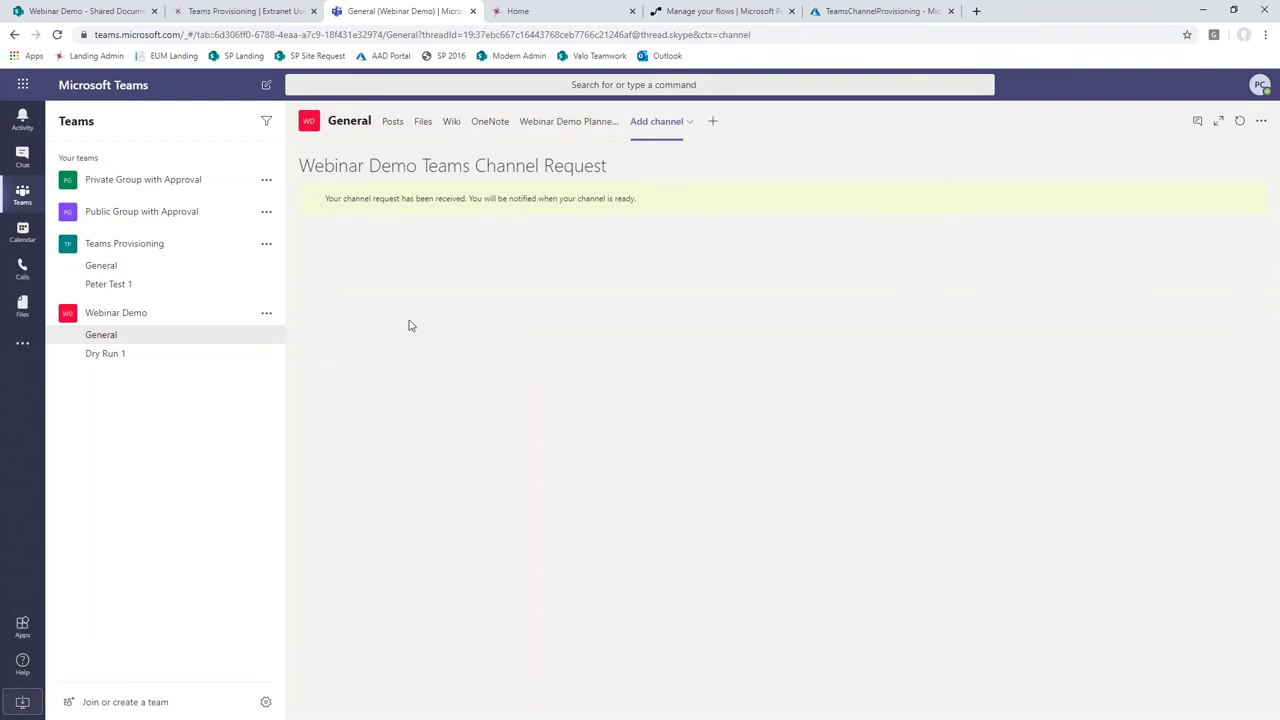
Step: Switch to SharePoint and check the Live Demo request in the Team Channels list reached from the landing site's Under the Hood page
left_click(70, 11)
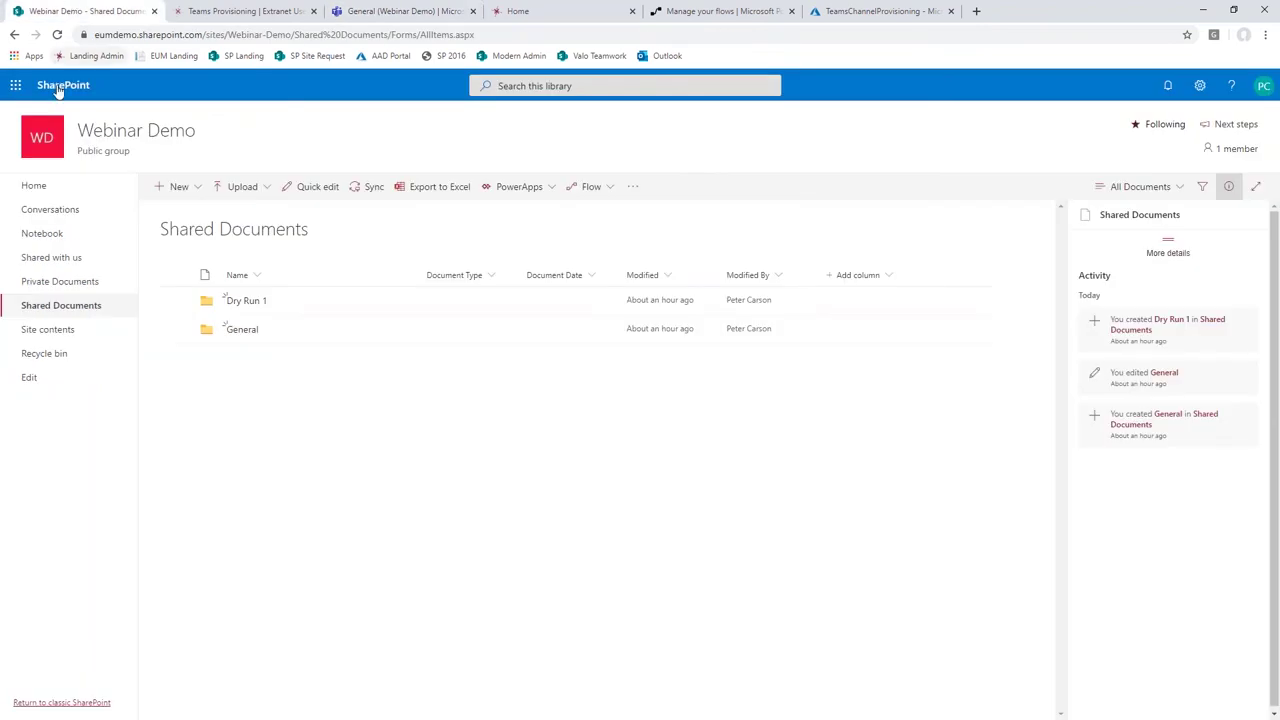
left_click(53, 88)
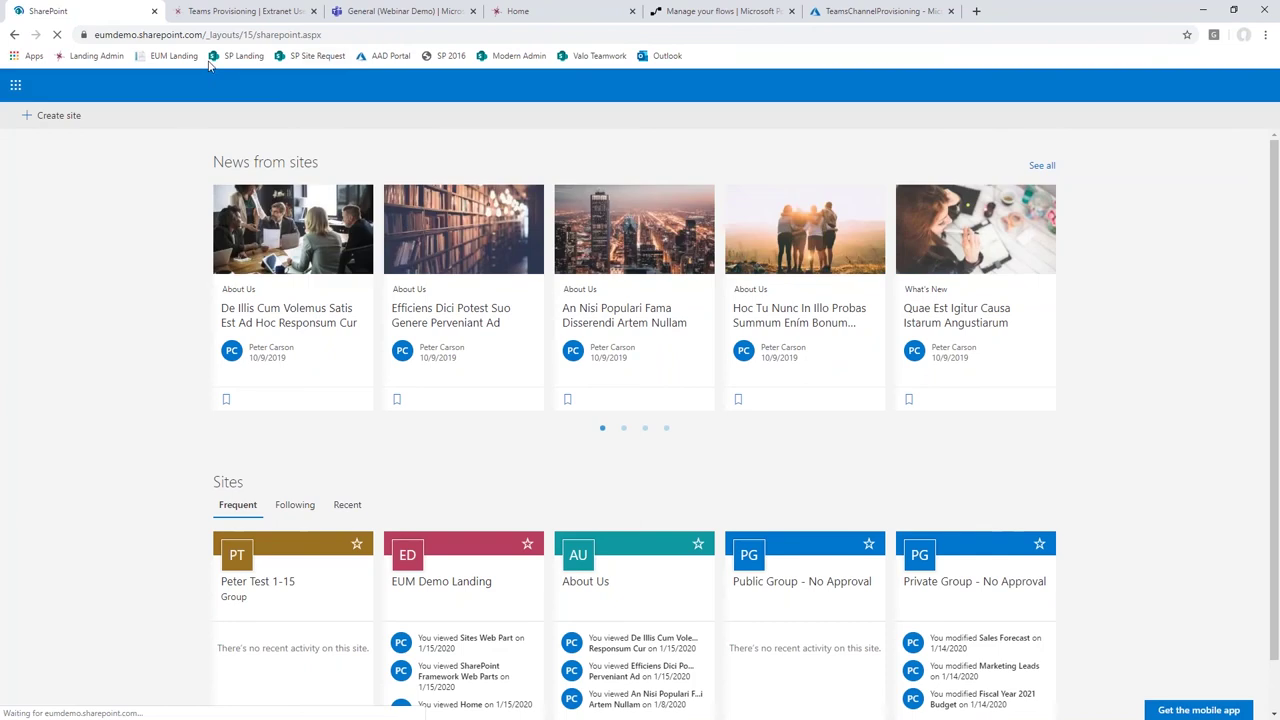
left_click(244, 55)
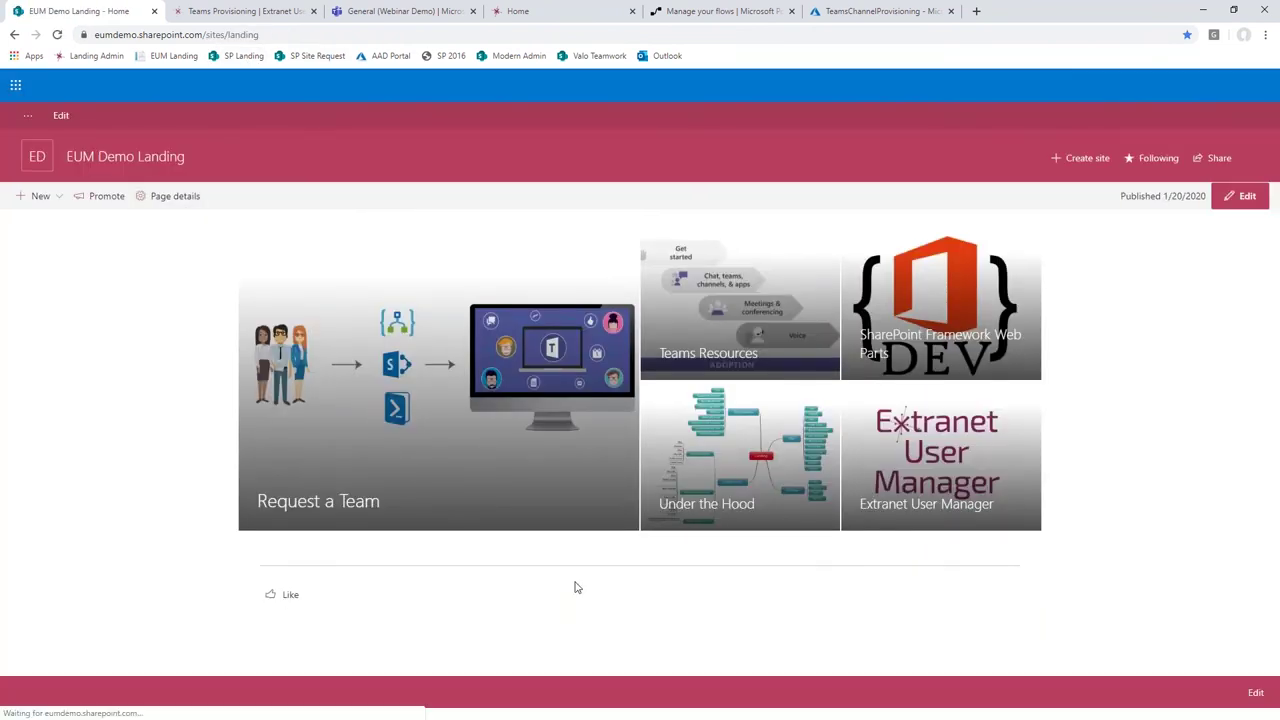
left_click(710, 480)
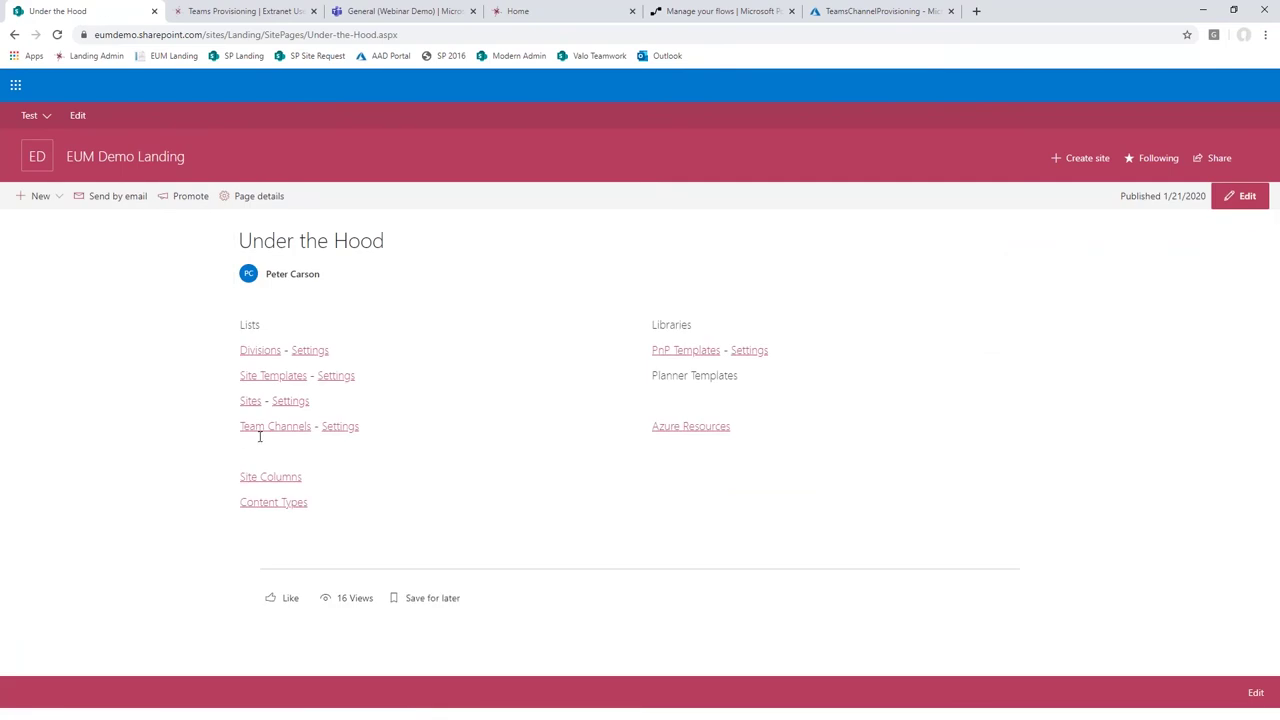
left_click(273, 428)
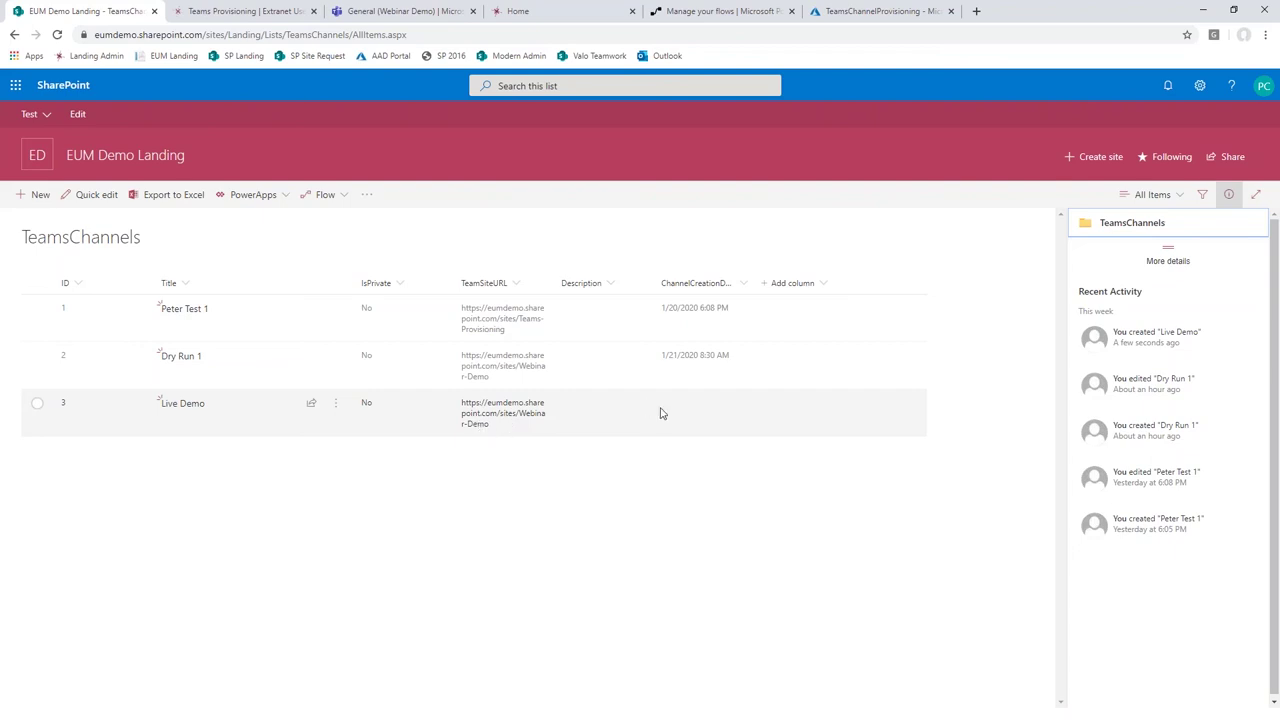
Step: Switch to the Azure portal and manually run the item-created trigger of the TeamsChannelProvisioning logic app
left_click(846, 11)
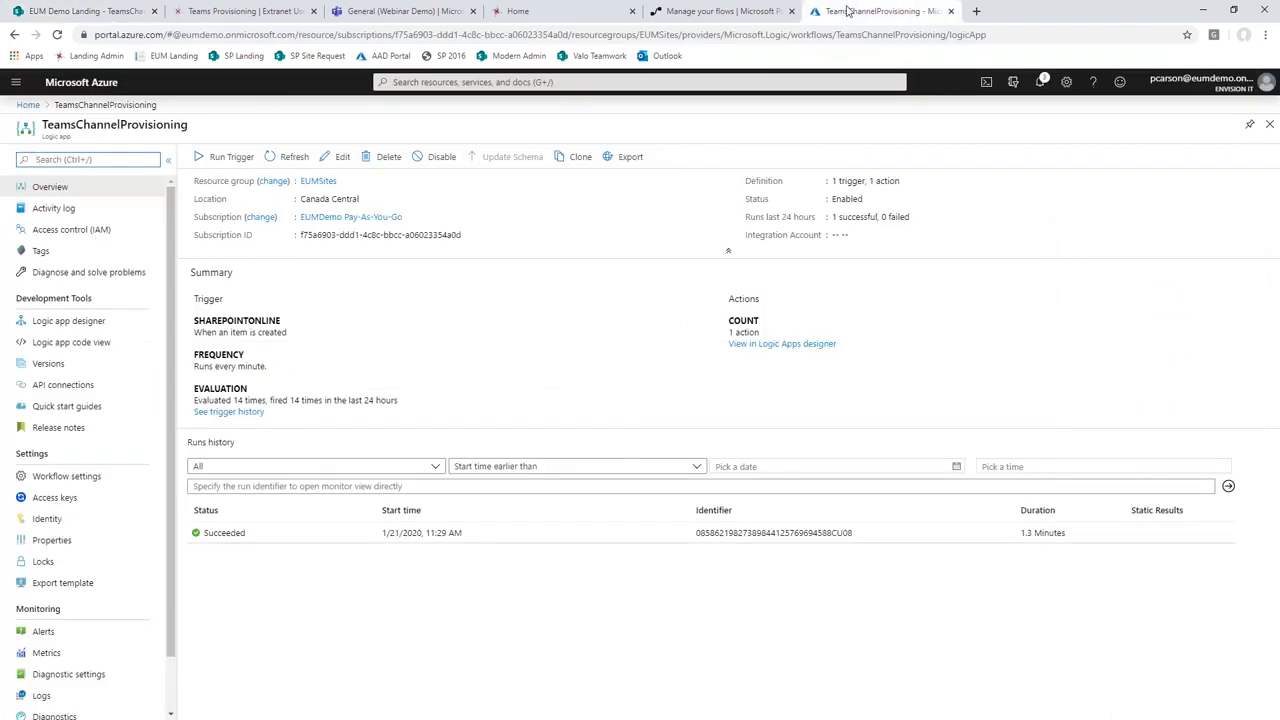
left_click(222, 158)
left_click(239, 181)
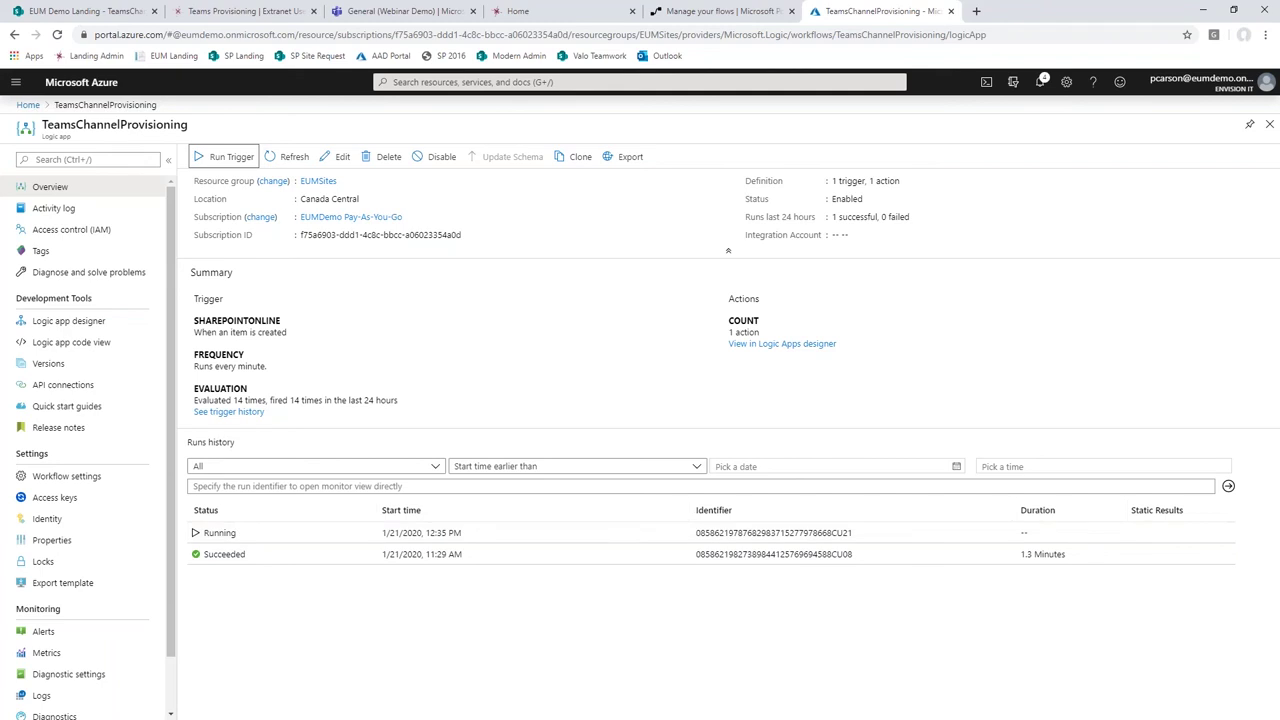
Step: Open the logic app's designer and review the settings of the When an item is created trigger and the Create job action
left_click(338, 157)
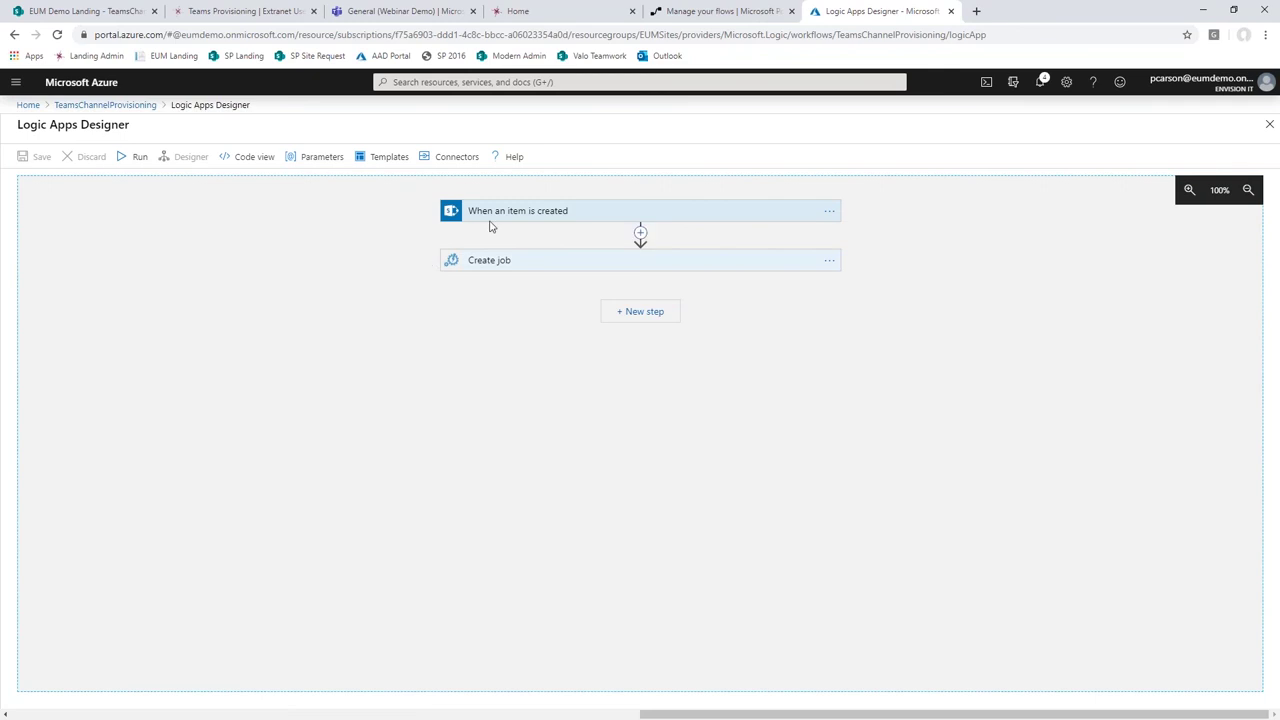
left_click(523, 210)
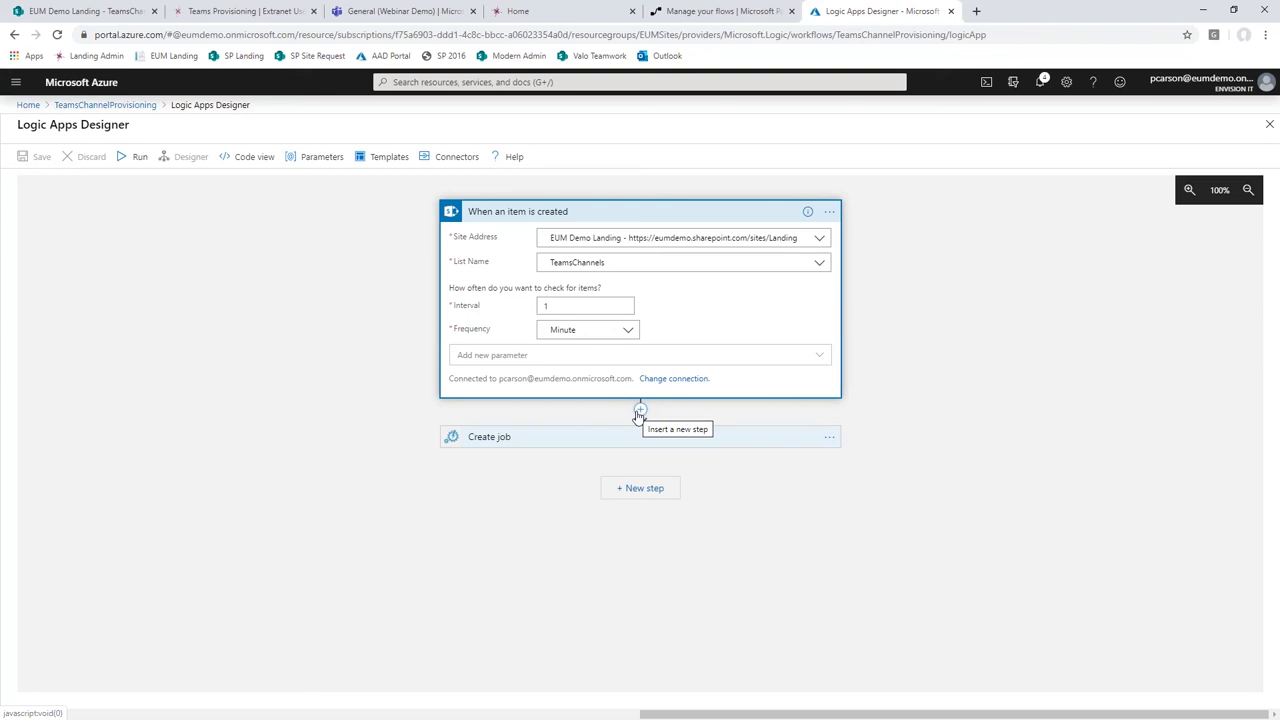
left_click(511, 444)
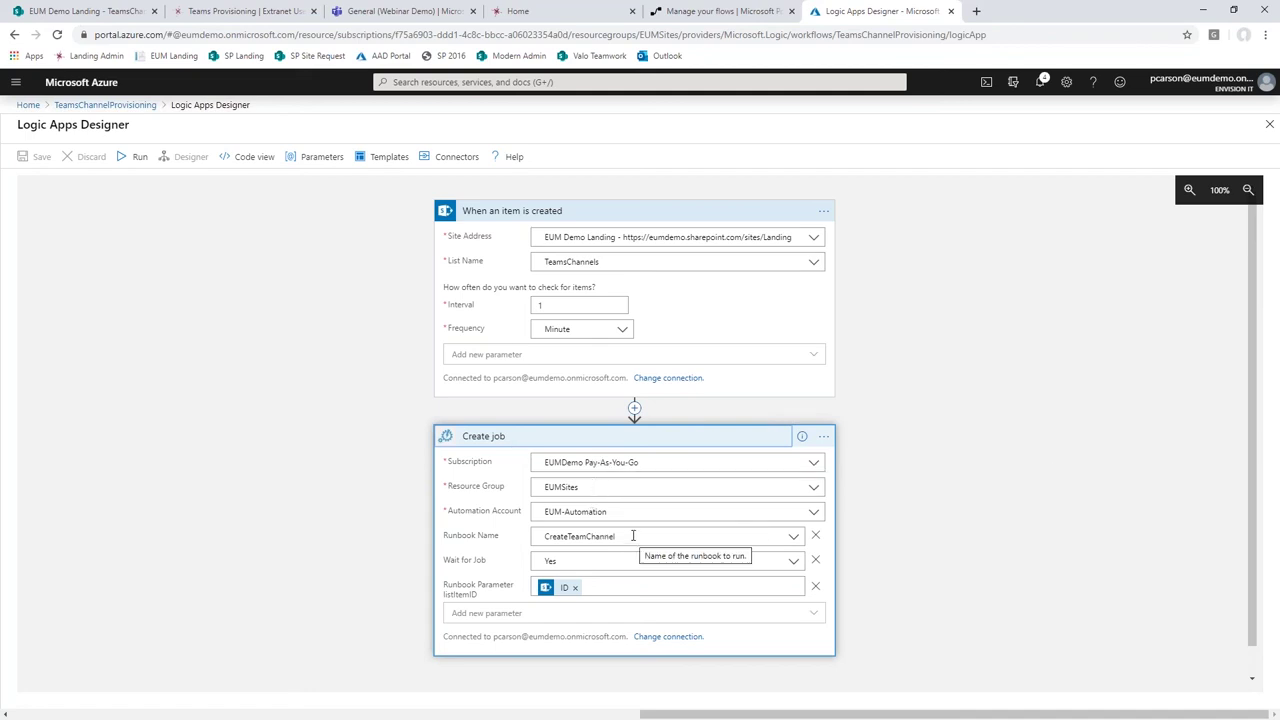
left_click(570, 538)
left_click(366, 543)
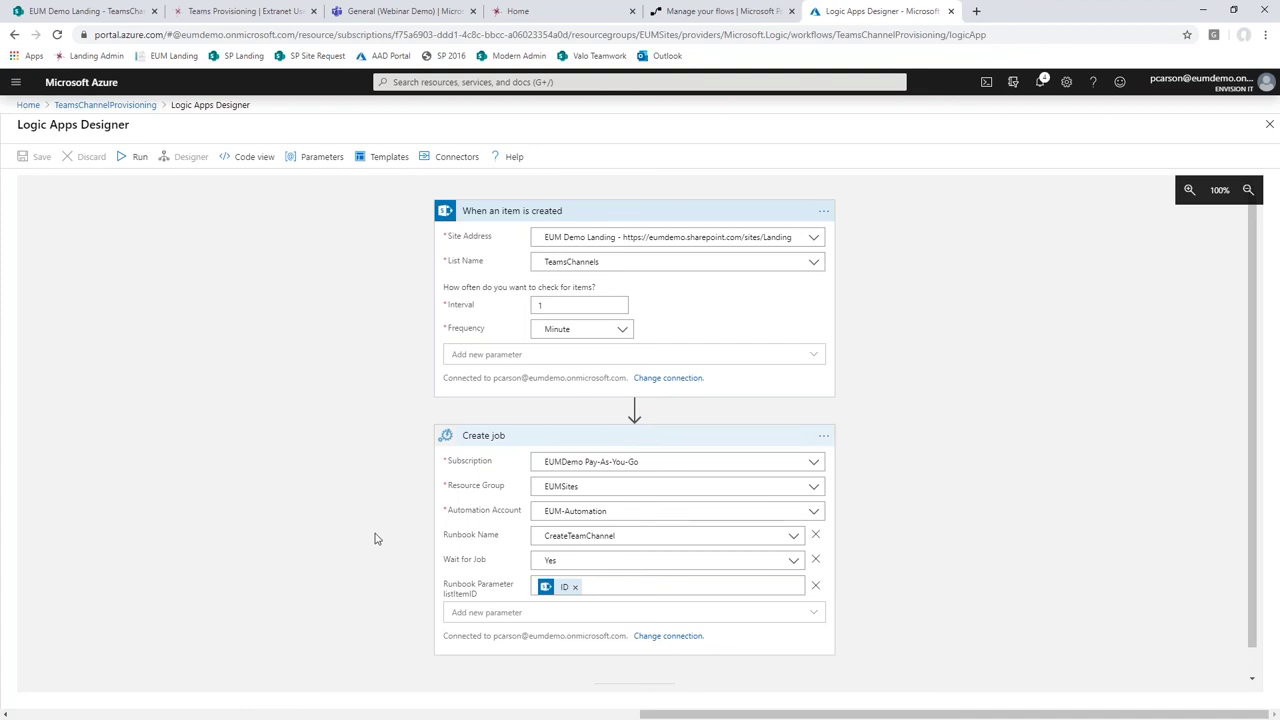
Step: Return to the TeamsChannelProvisioning overview, open its latest run and examine the Create job inputs and outputs
left_click(105, 104)
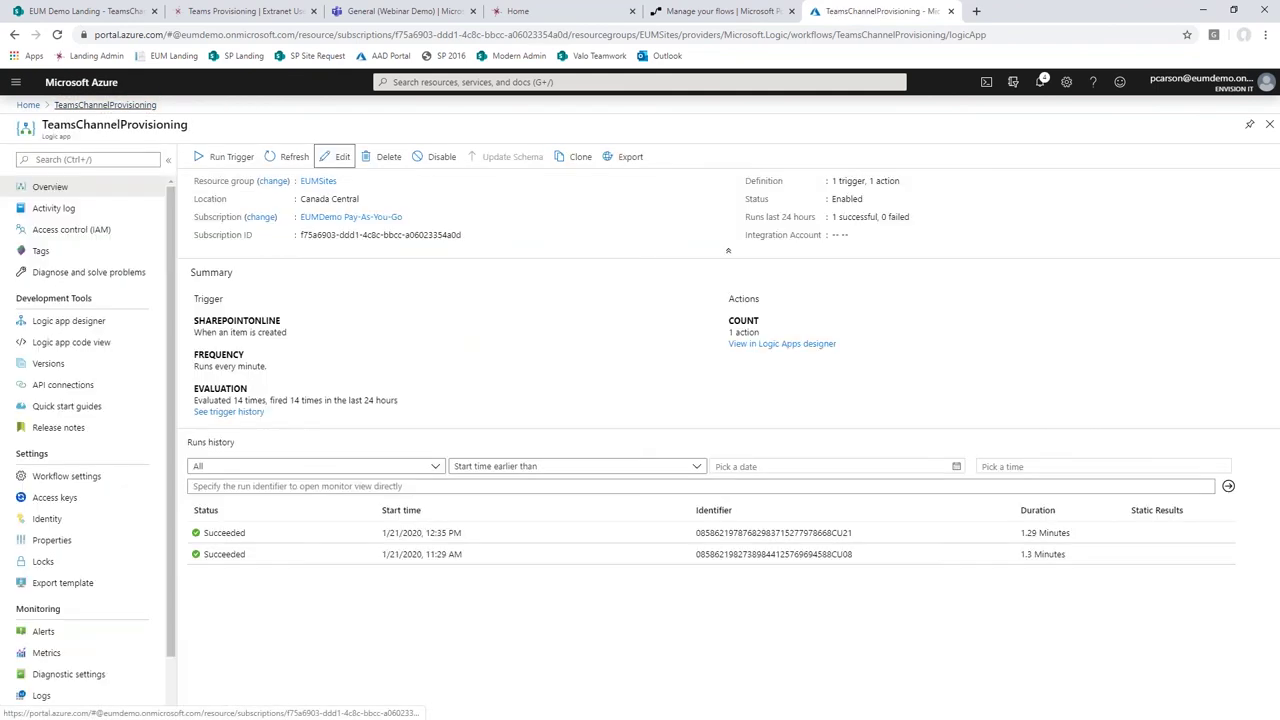
left_click(233, 537)
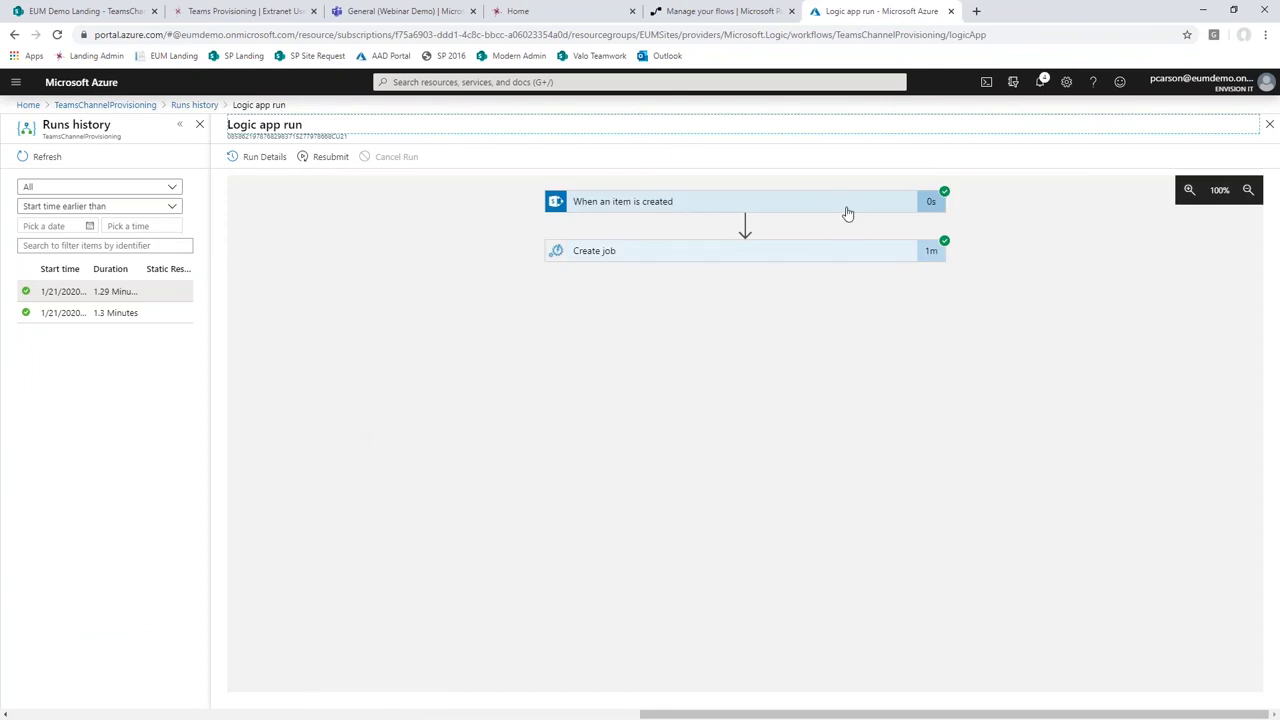
left_click(790, 258)
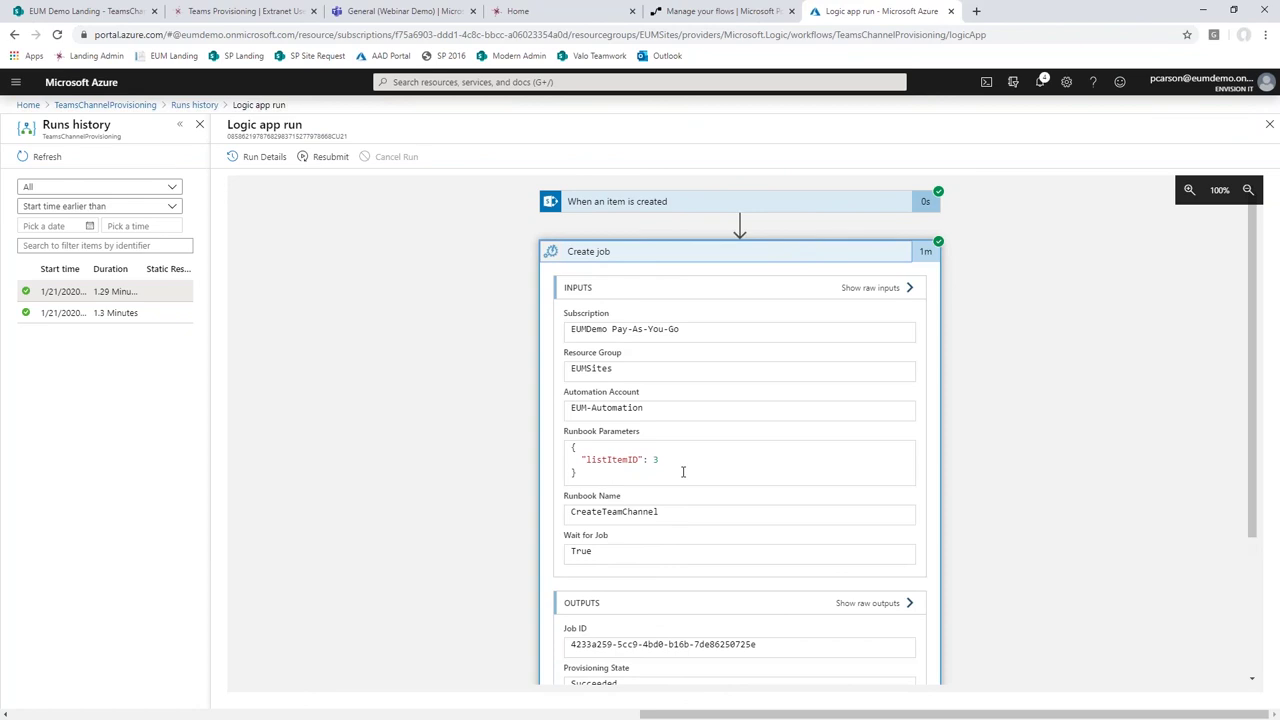
Step: Check the run's listItemID runbook parameter, and switch to Microsoft Teams to view the files of Webinar Demo's Live Demo channel
left_click_drag(662, 460, 643, 460)
left_click(330, 527)
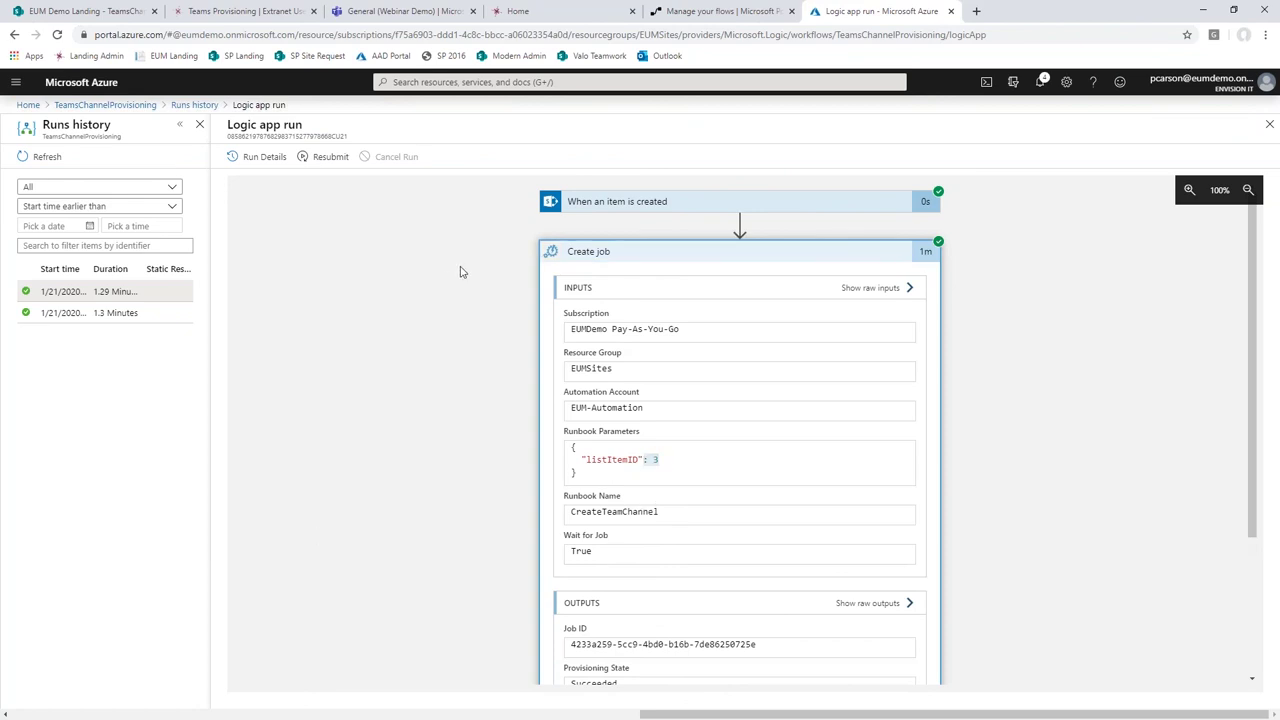
left_click(365, 15)
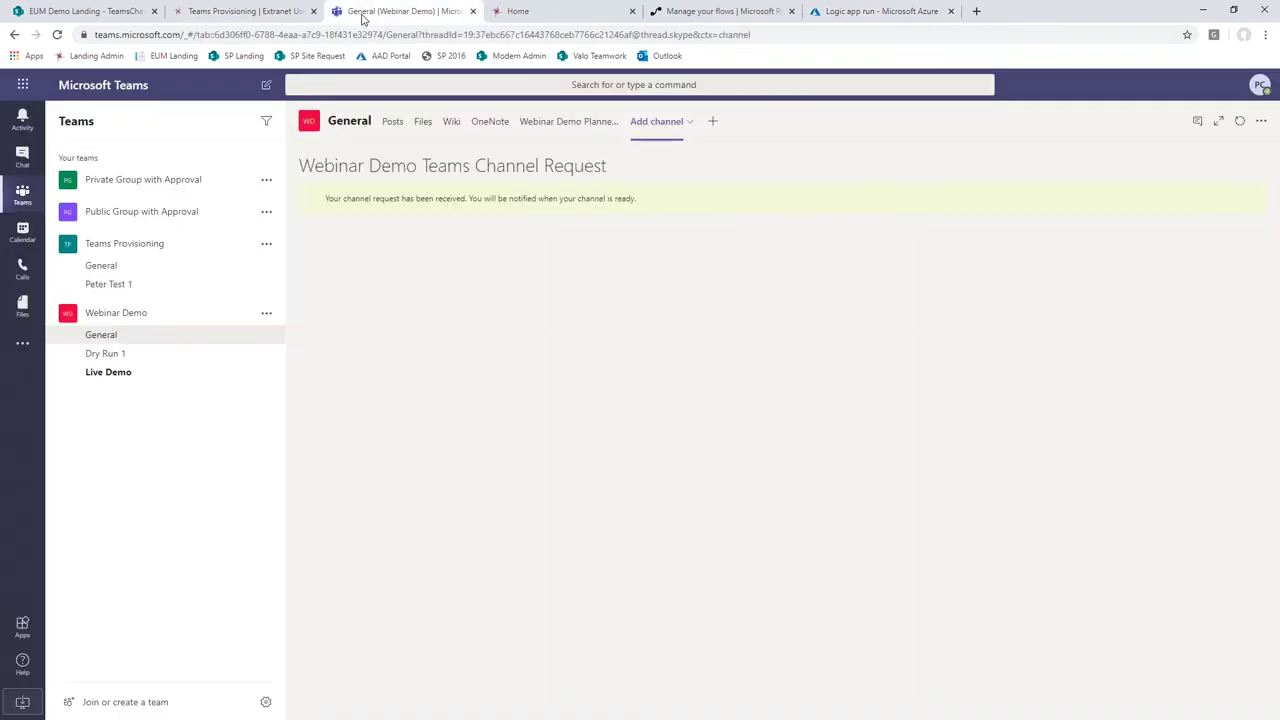
left_click(117, 377)
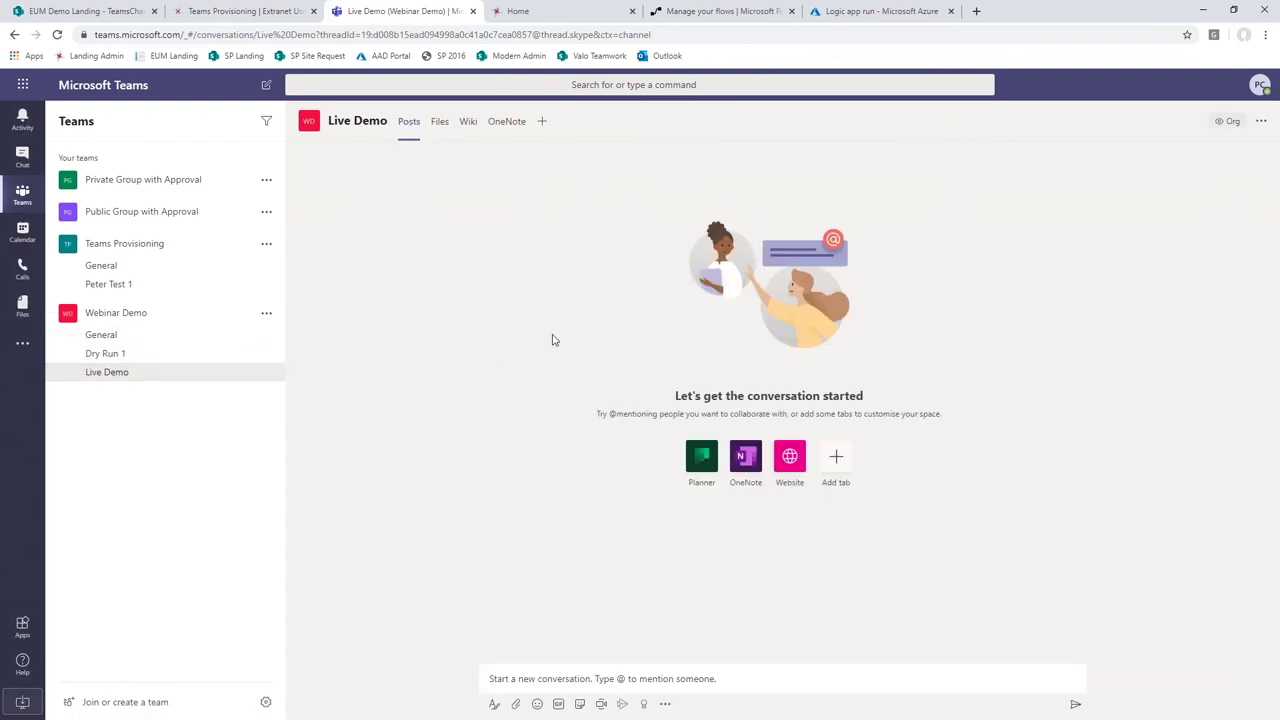
left_click(439, 122)
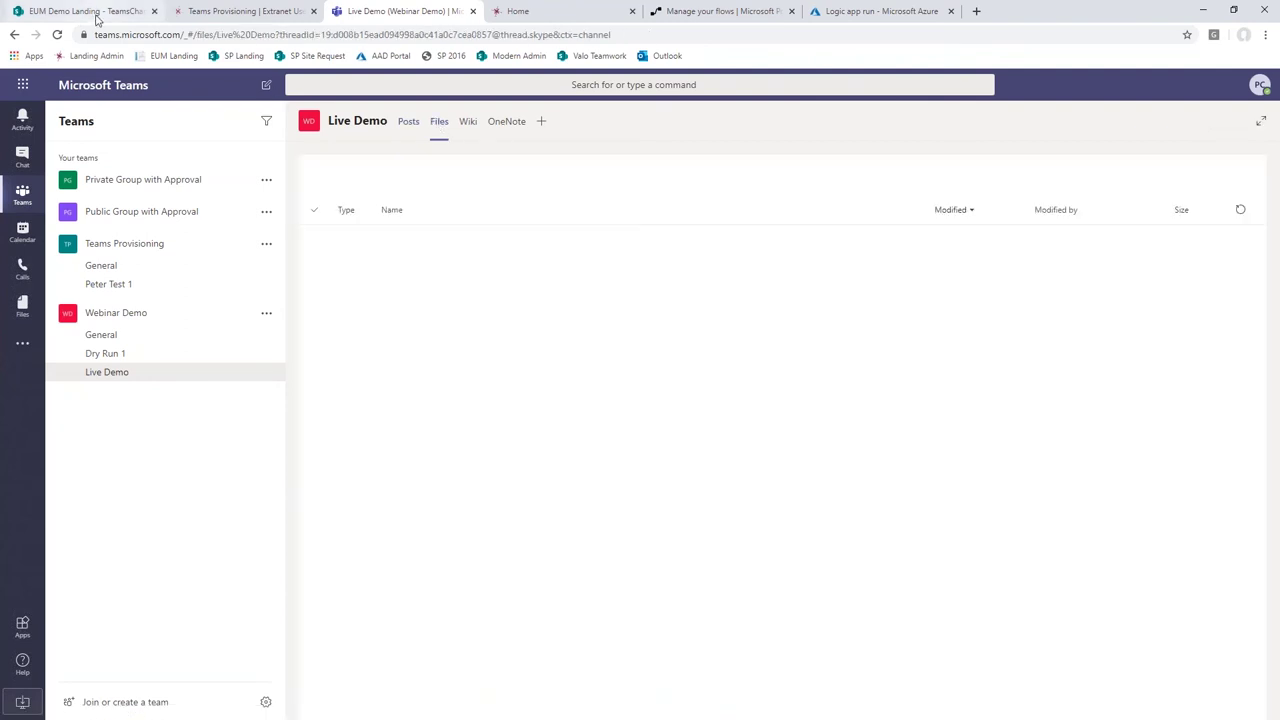
Step: Switch to SharePoint and open the Webinar Demo site's Shared Documents through the landing site's Sites List web part, filtering the A-Z sites by W
left_click(94, 12)
left_click(40, 152)
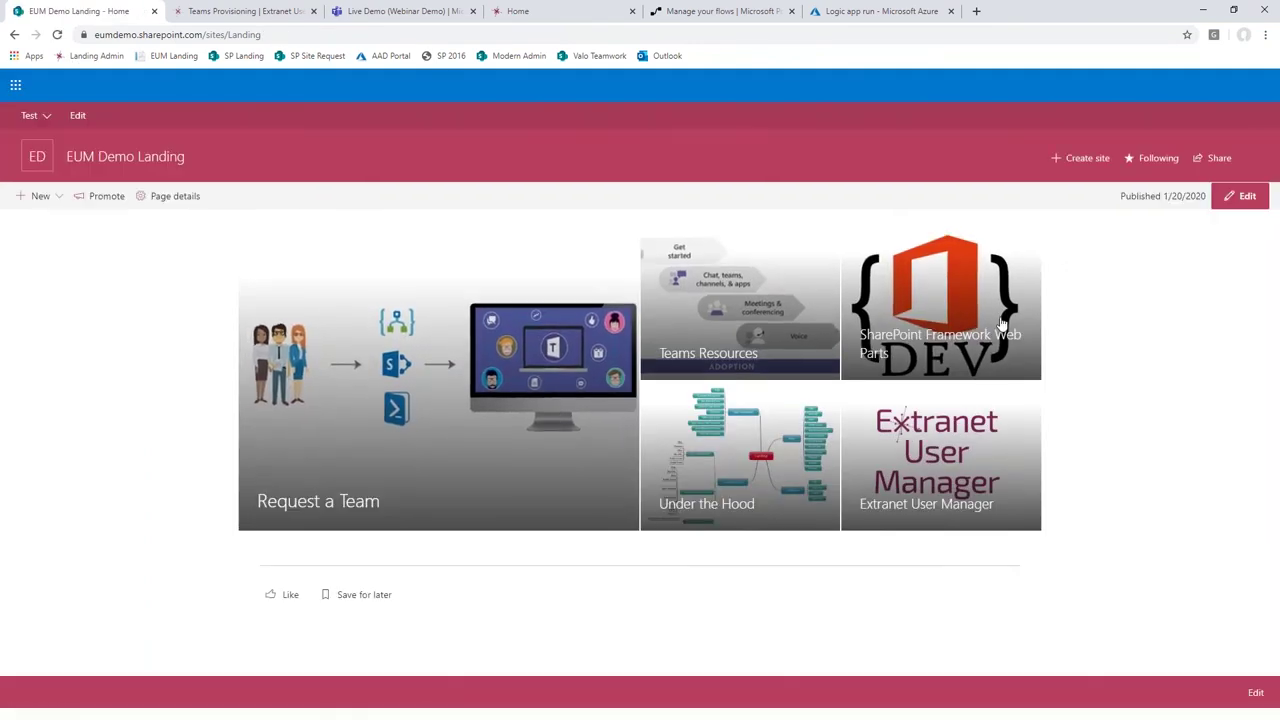
left_click(940, 310)
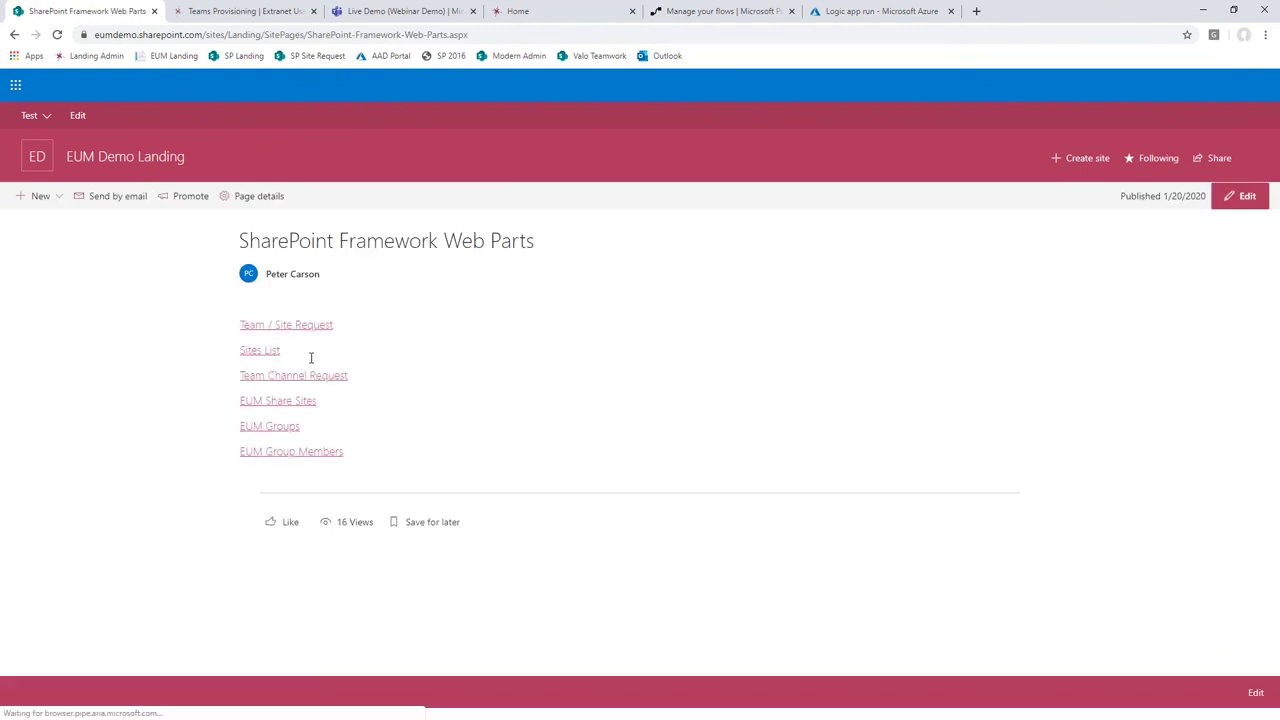
left_click(266, 352)
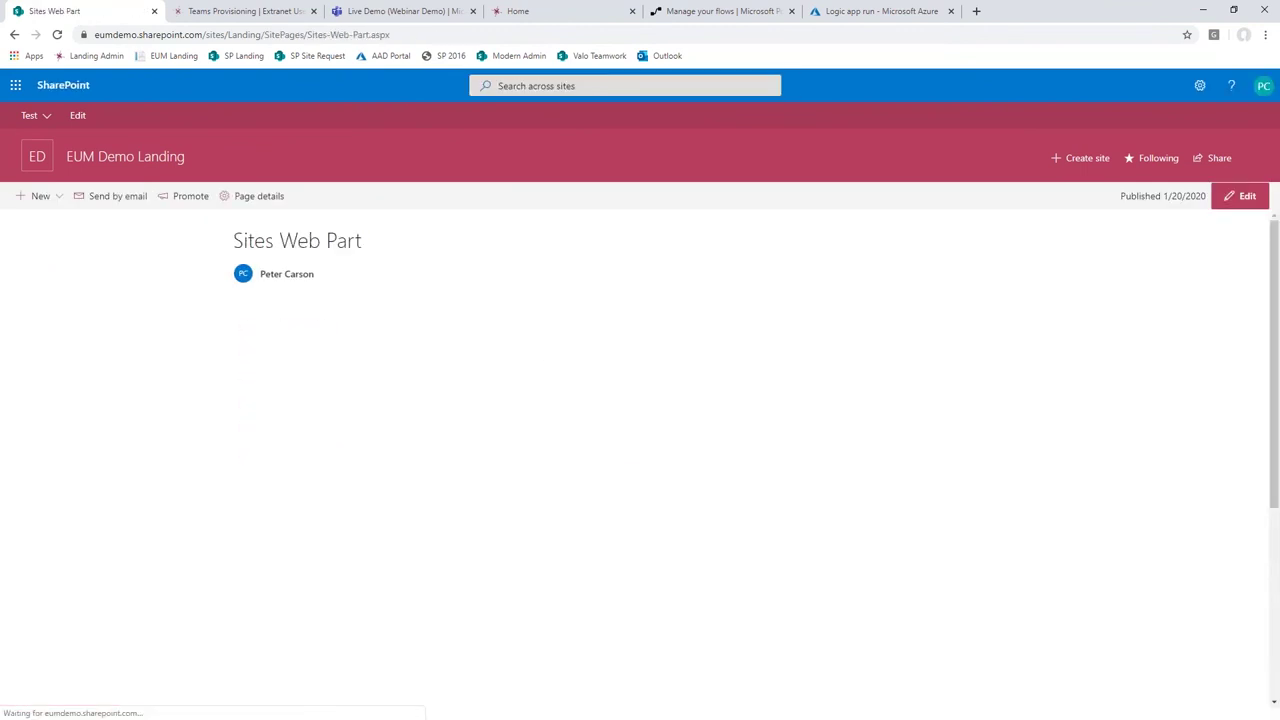
left_click(505, 358)
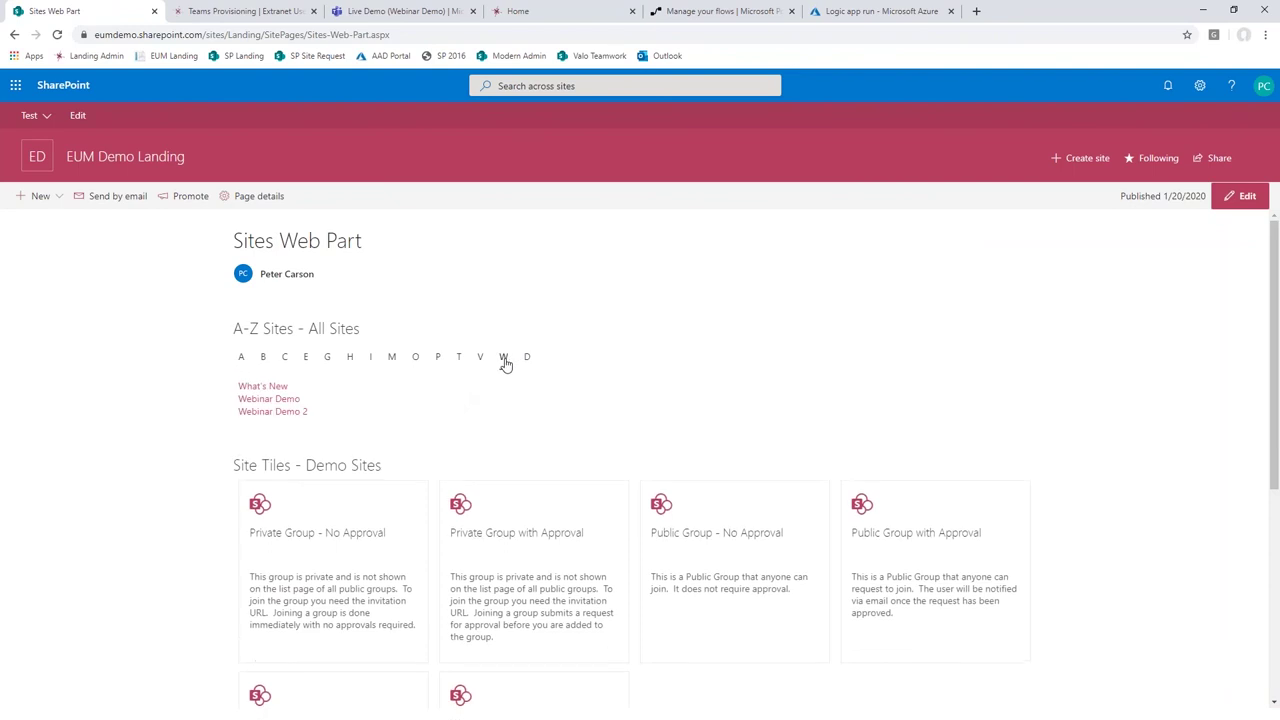
left_click(279, 400)
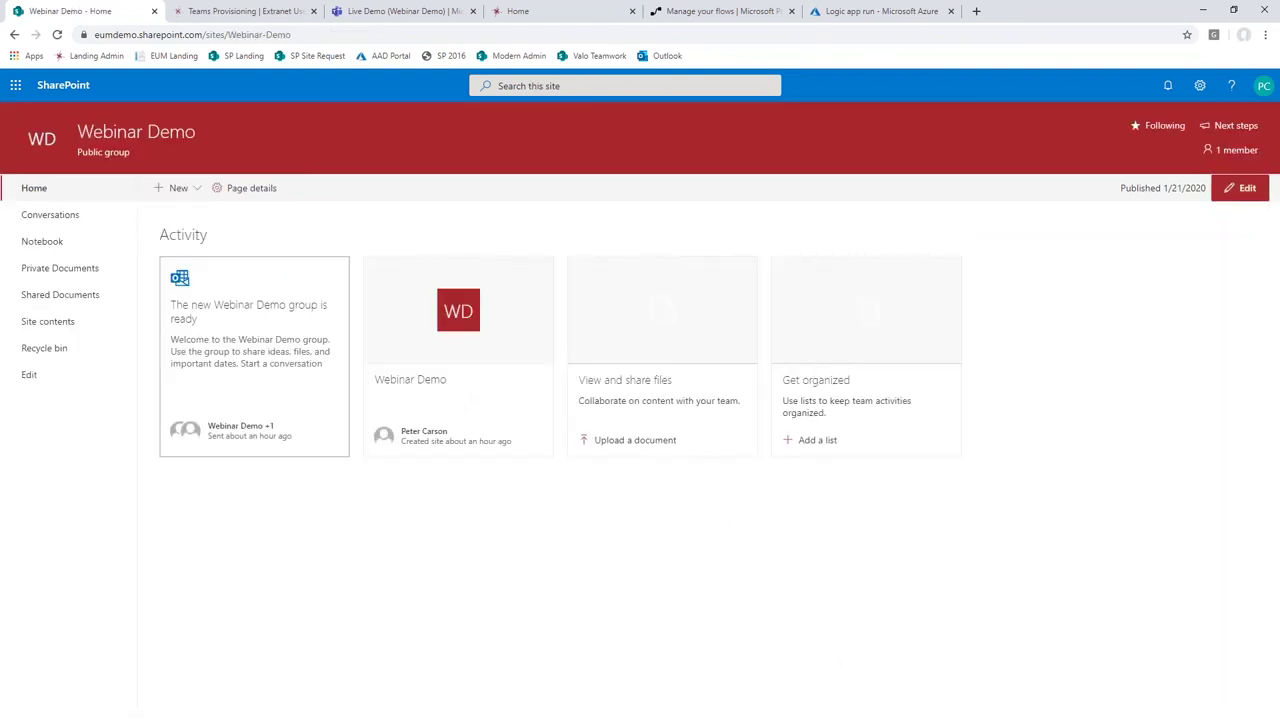
left_click(60, 294)
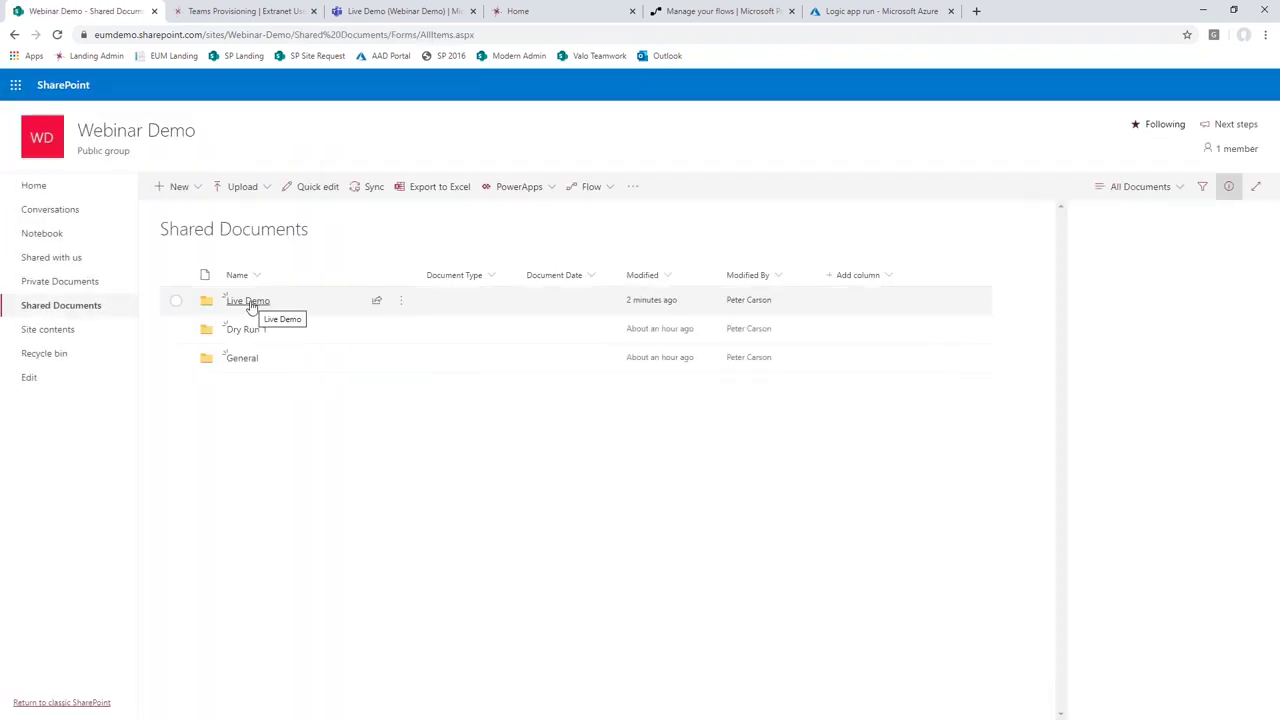
Step: Check the Live Demo channel's files in Teams and open the matching Live Demo folder in the SharePoint library
left_click(371, 12)
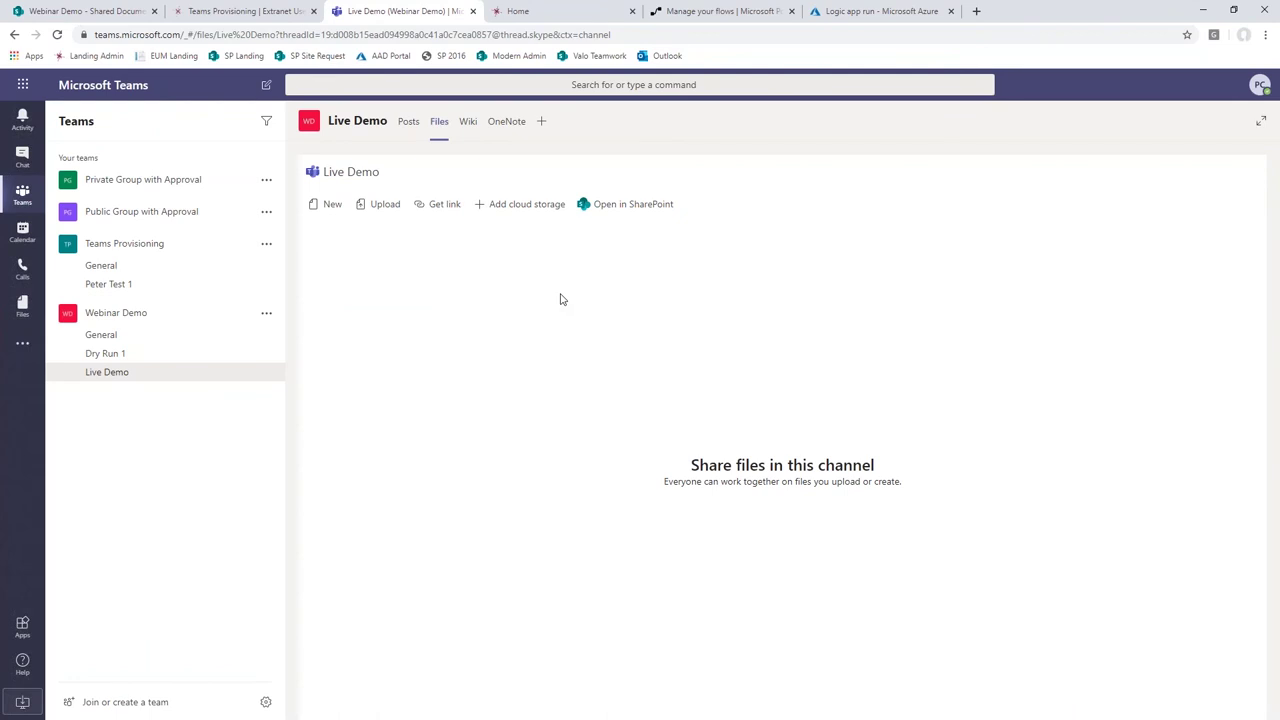
left_click(100, 11)
left_click(249, 301)
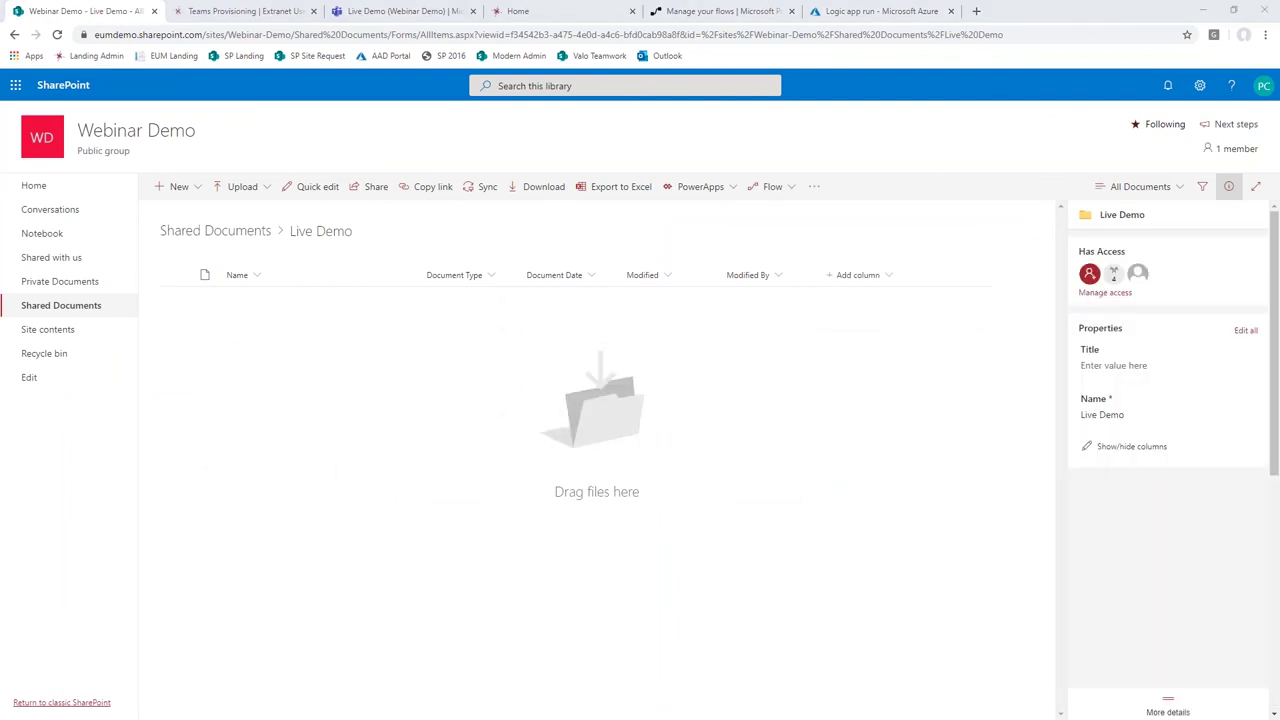
Step: Upload Budget.xlsx and Bulletin.pdf from the local Docs folder to the Live Demo folder in SharePoint
key("Escape")
left_click_drag(0, 180, 753, 194)
left_click(742, 261)
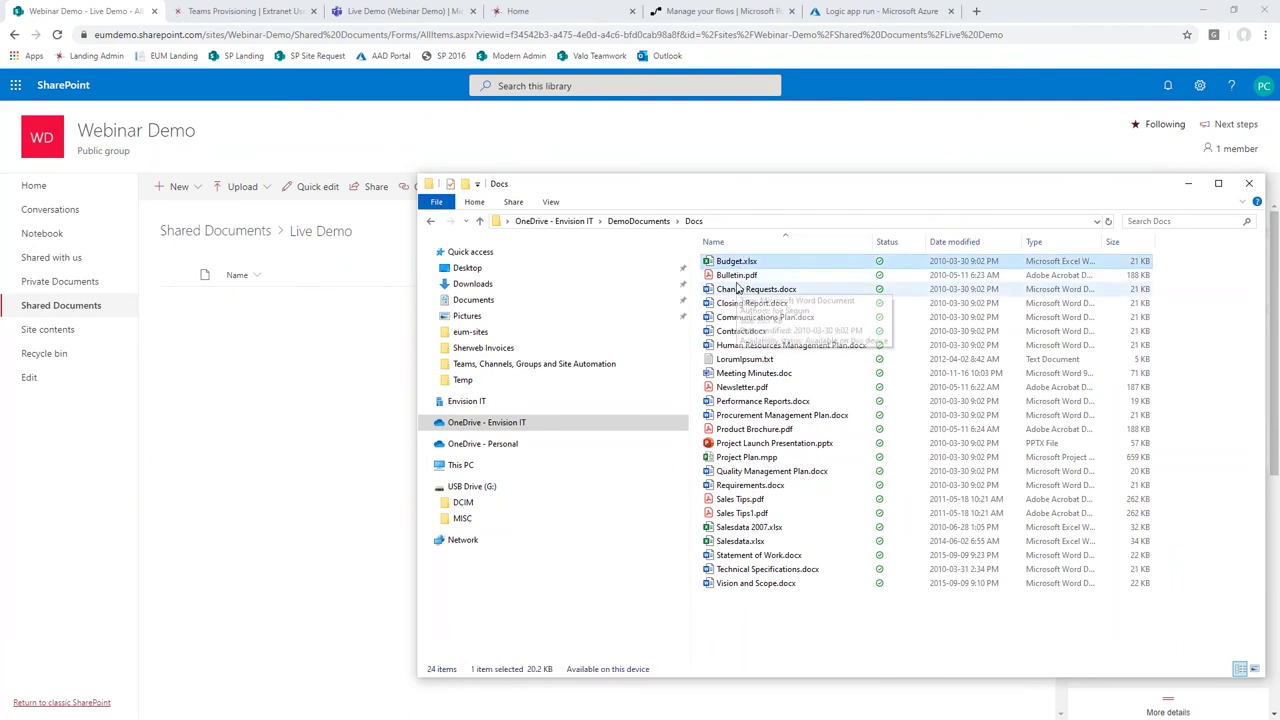
left_click(744, 279, "ctrl")
left_click_drag(750, 281, 261, 367)
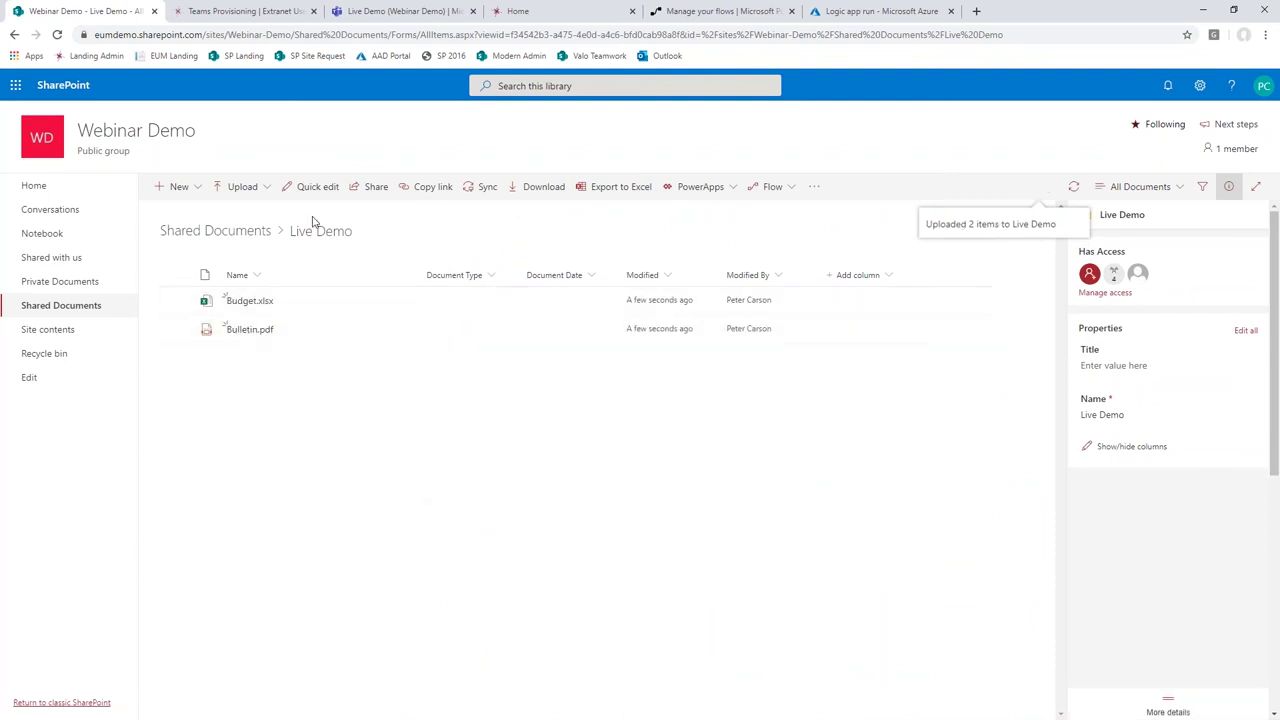
Step: Switch to Teams and reload the Live Demo channel's file list to check for the uploaded documents
left_click(388, 13)
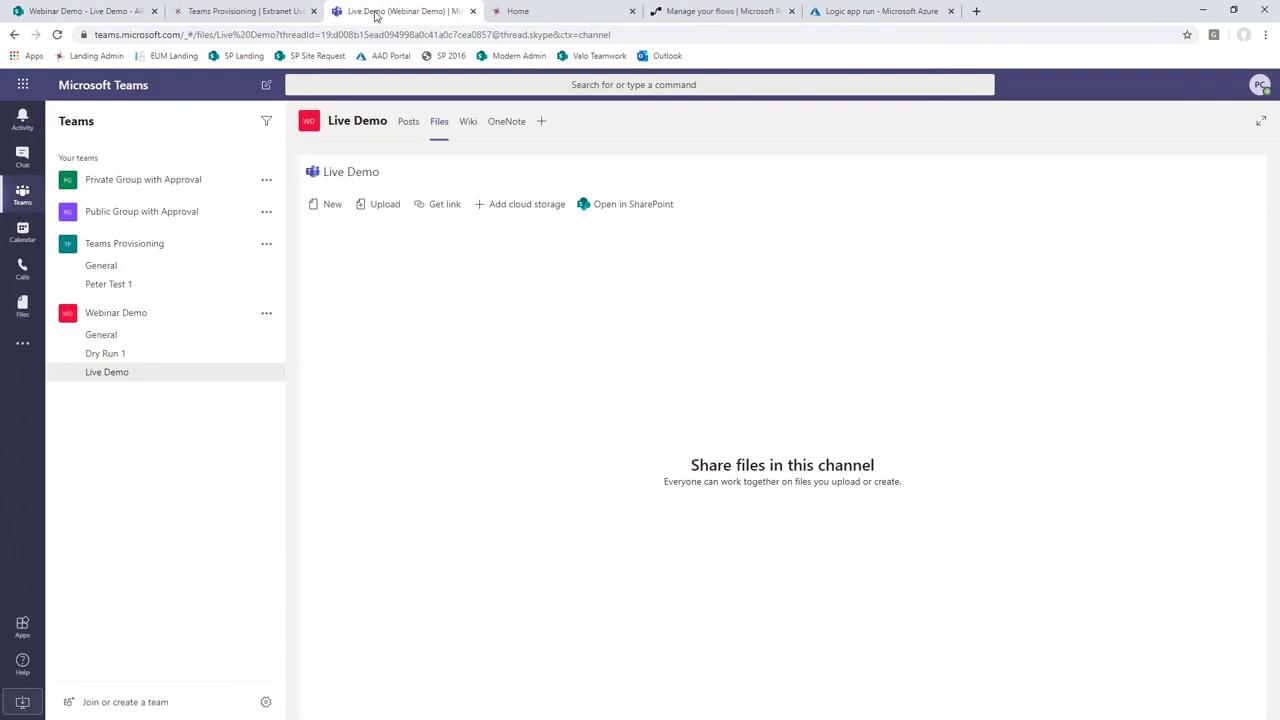
left_click(415, 329)
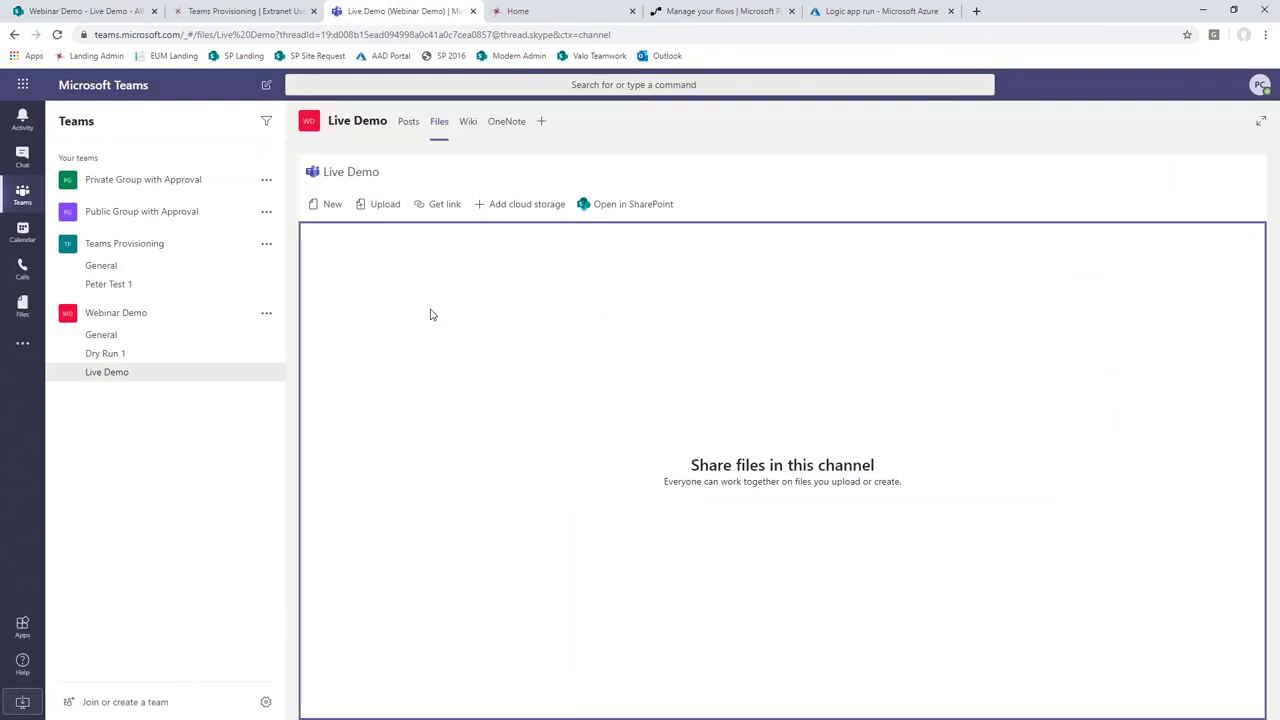
left_click(408, 124)
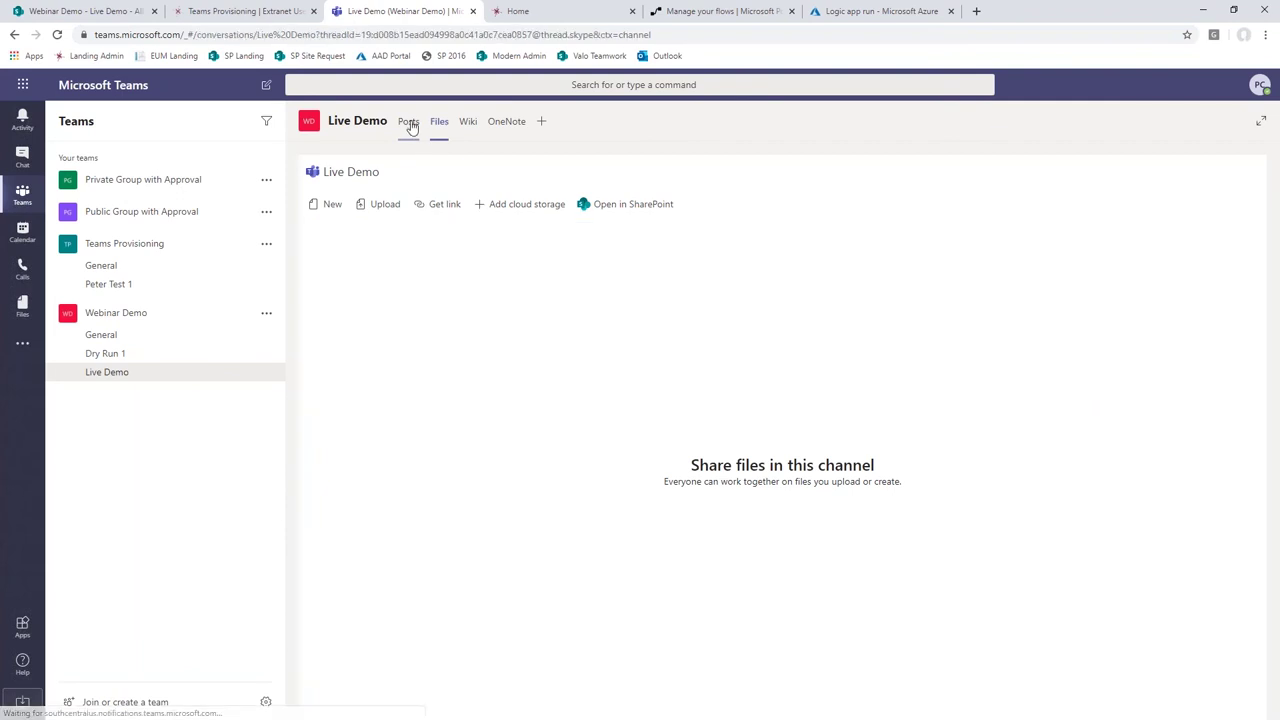
left_click(438, 124)
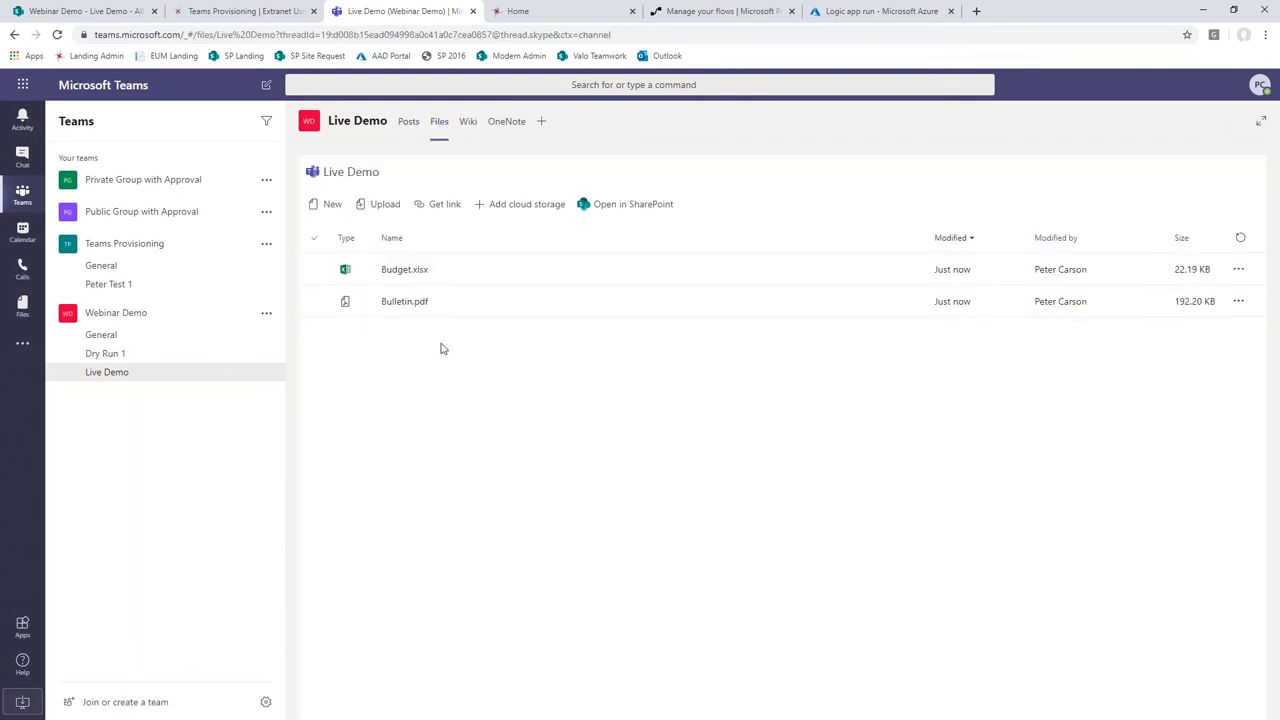
Step: Upload Change Requests.docx from the local Docs folder to the Live Demo channel's files in Teams
key("alt+Tab")
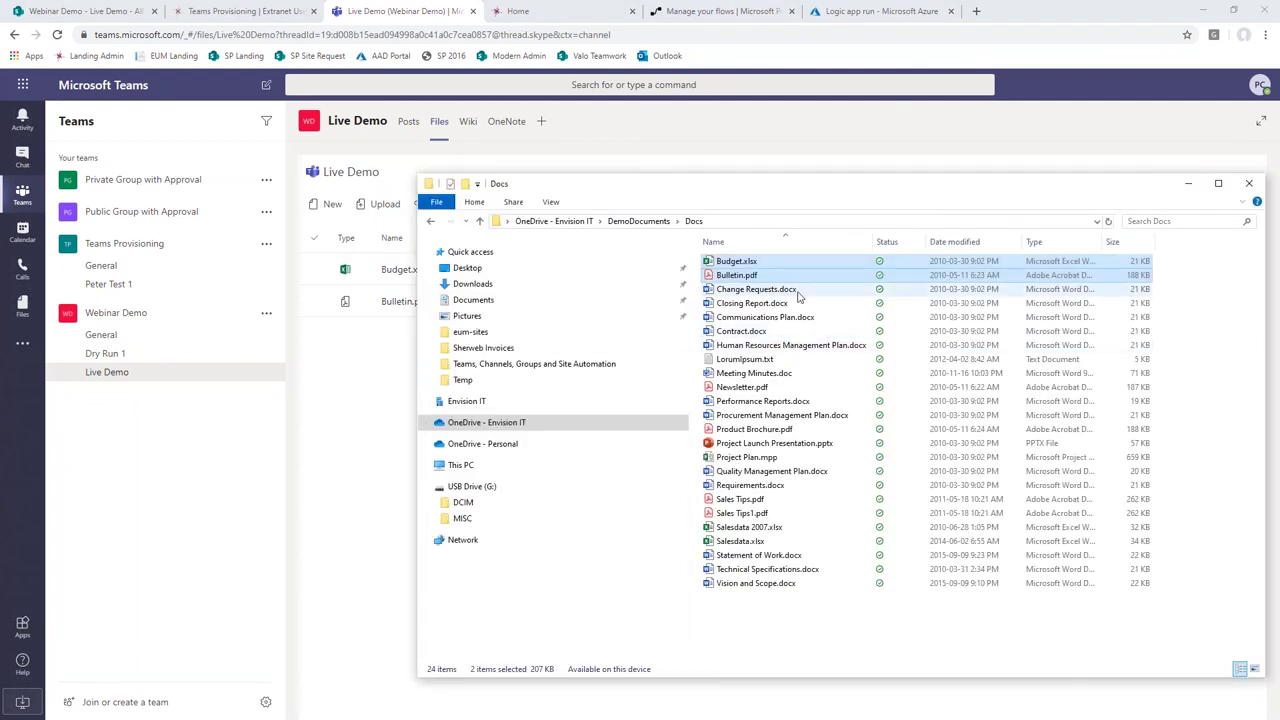
left_click(796, 290)
left_click_drag(797, 292, 423, 453)
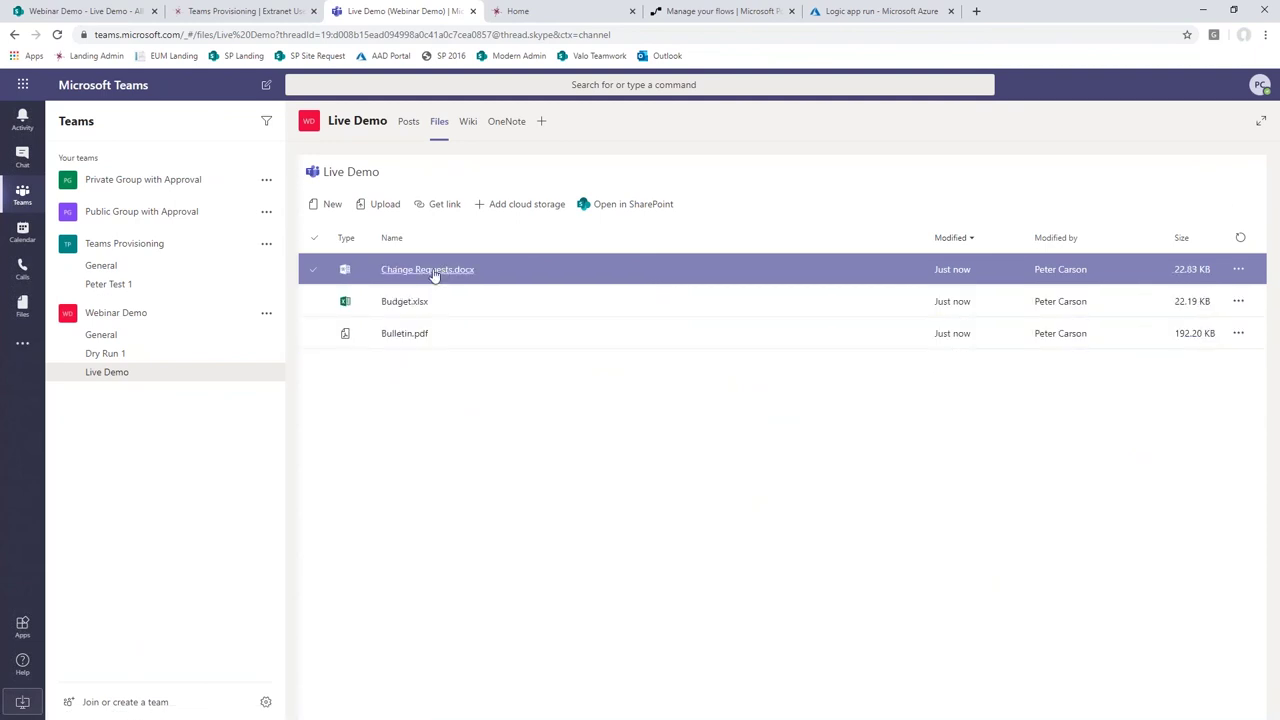
Step: Switch to SharePoint, dismiss the upload progress details and reload the Live Demo folder to check for Change Requests.docx
left_click(85, 11)
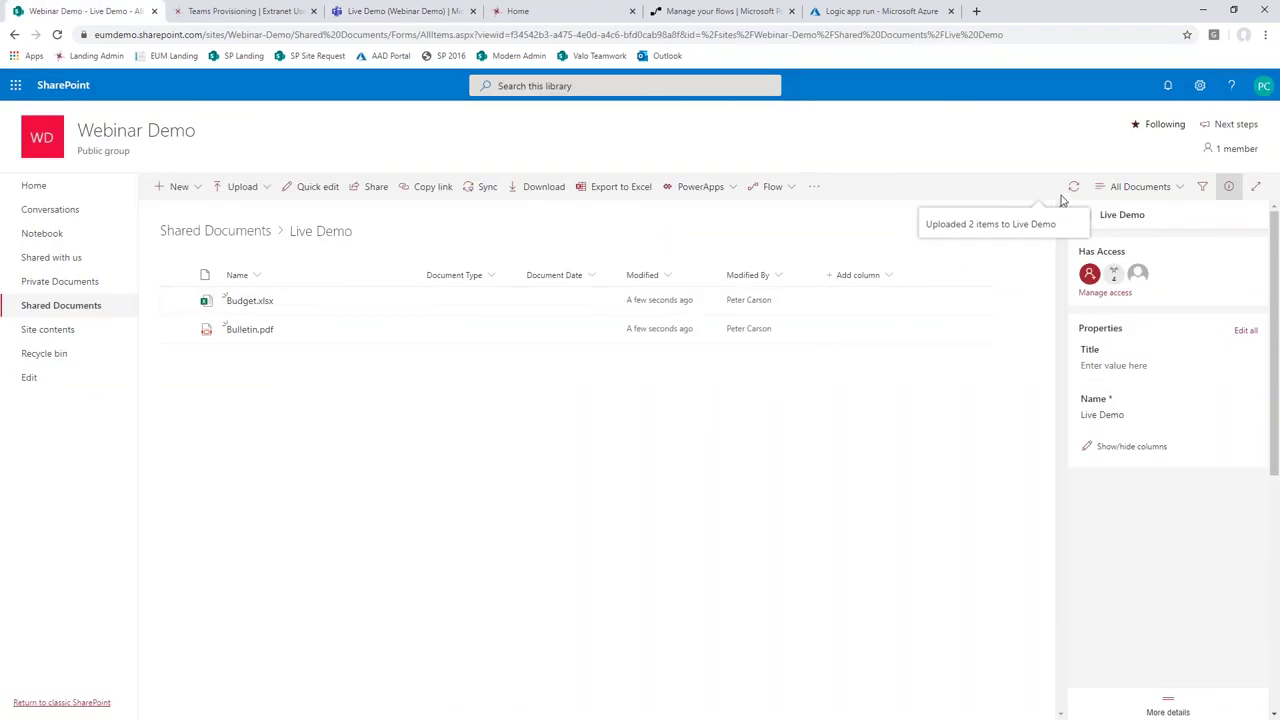
left_click(1073, 189)
left_click(1073, 189)
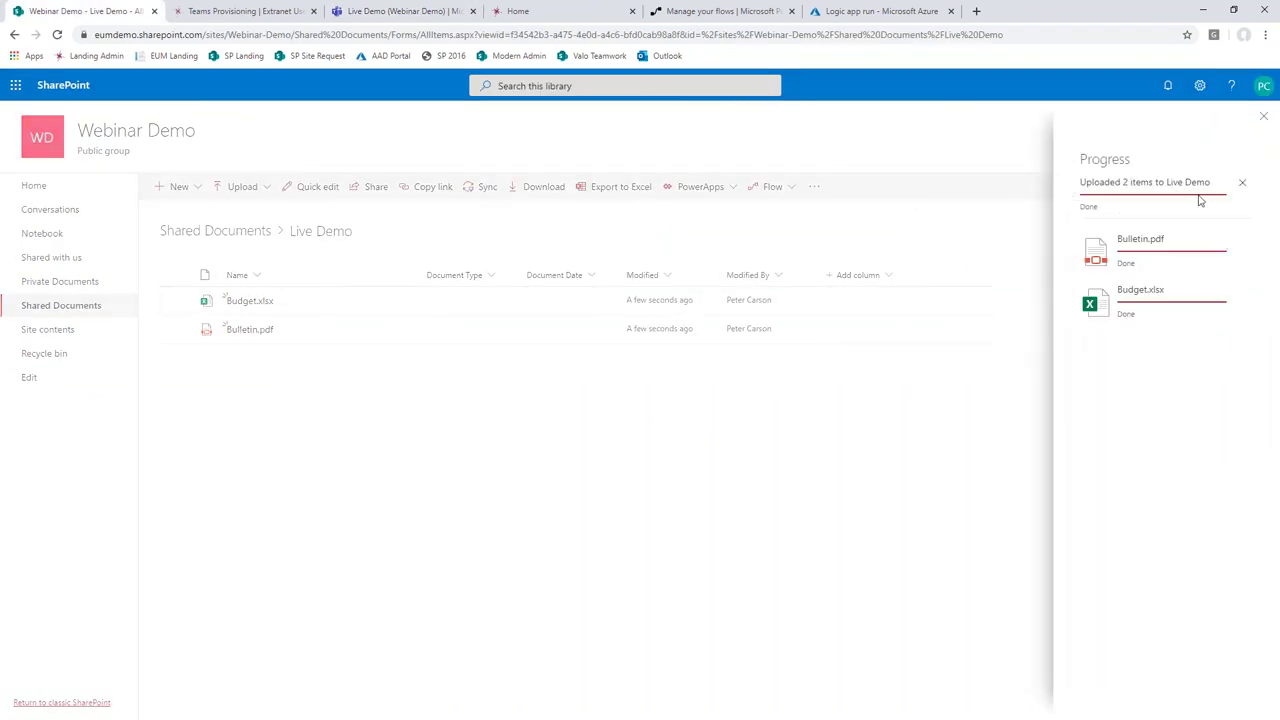
left_click(1265, 121)
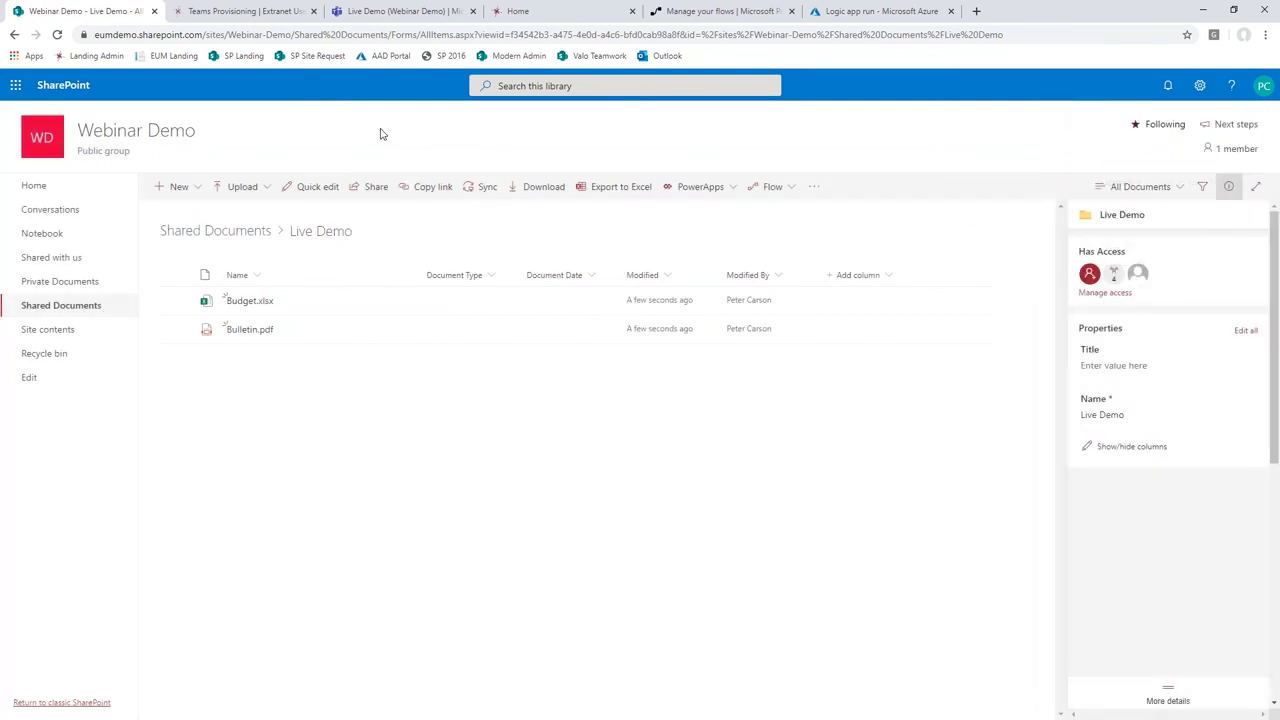
left_click(57, 35)
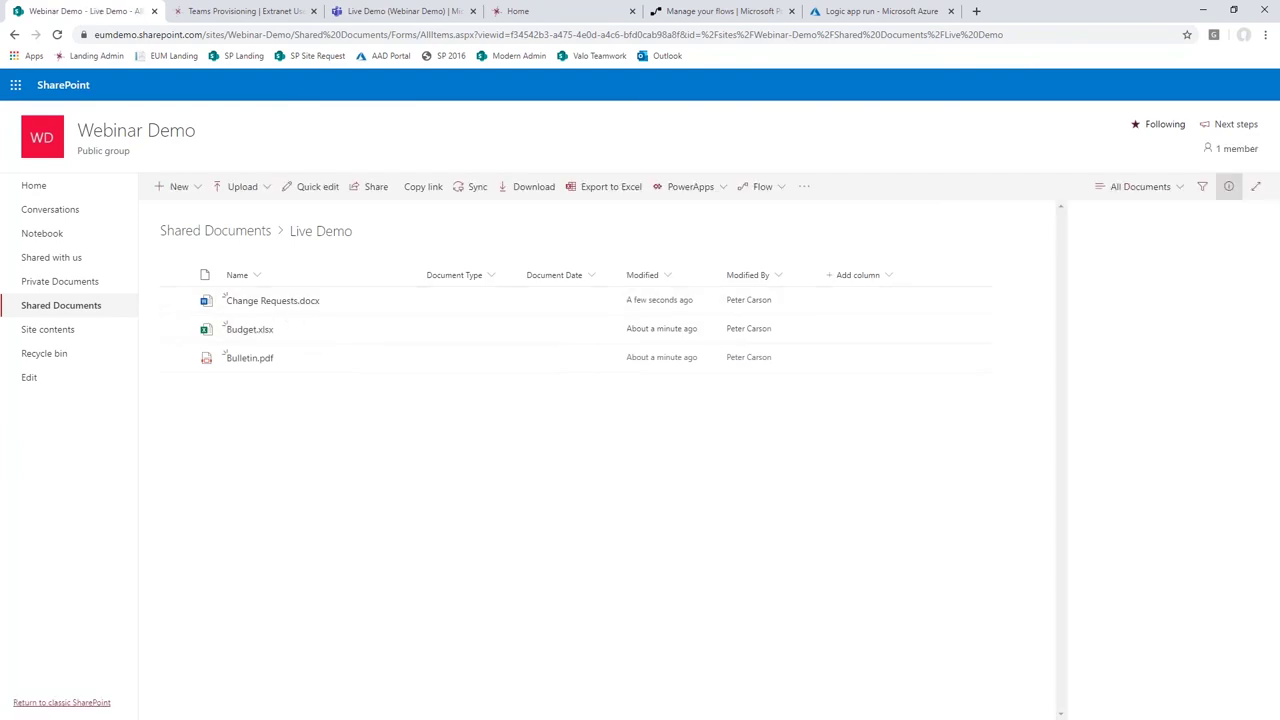
Step: Return to Teams and open the Live Demo channel's OneNote notebook in the browser
left_click(398, 11)
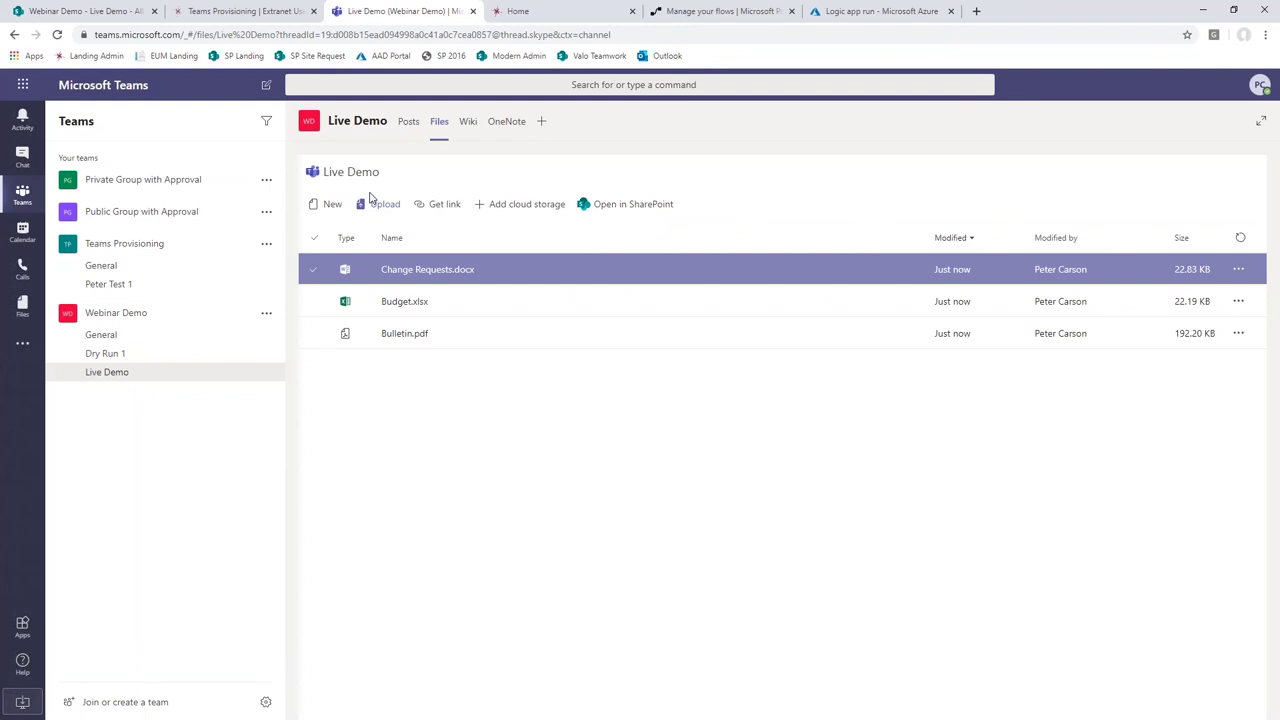
left_click(505, 122)
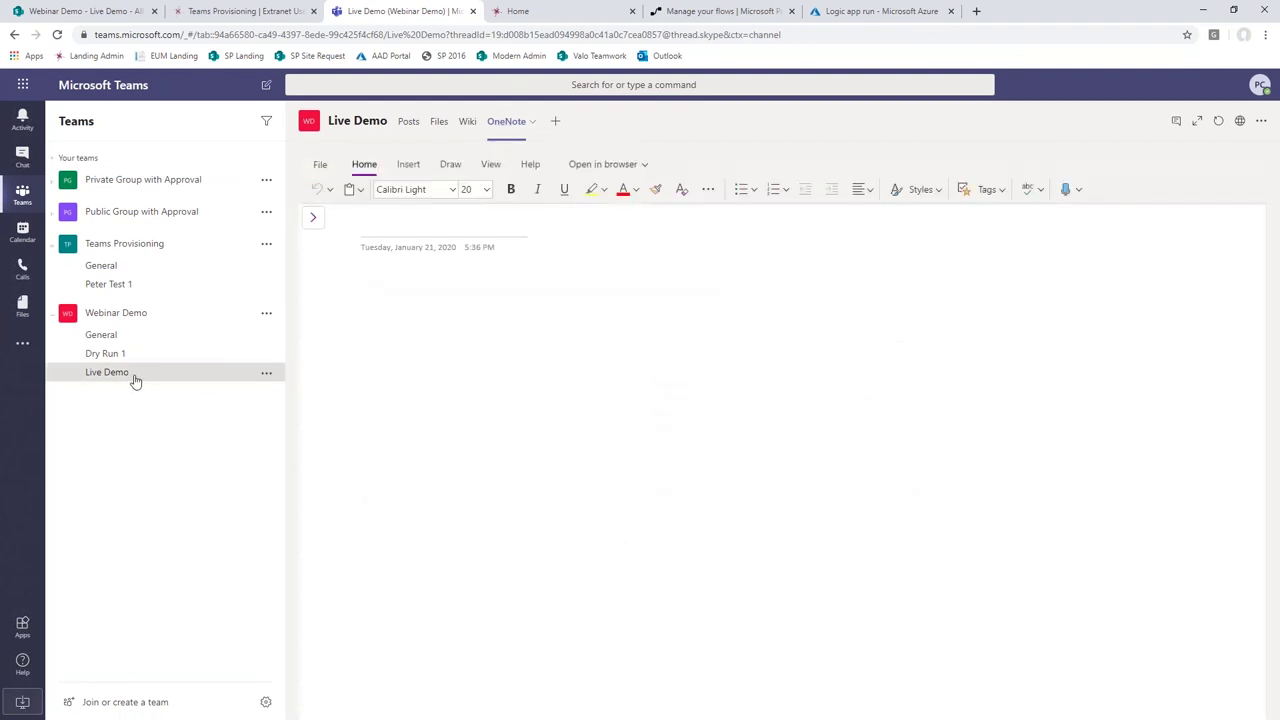
left_click(604, 165)
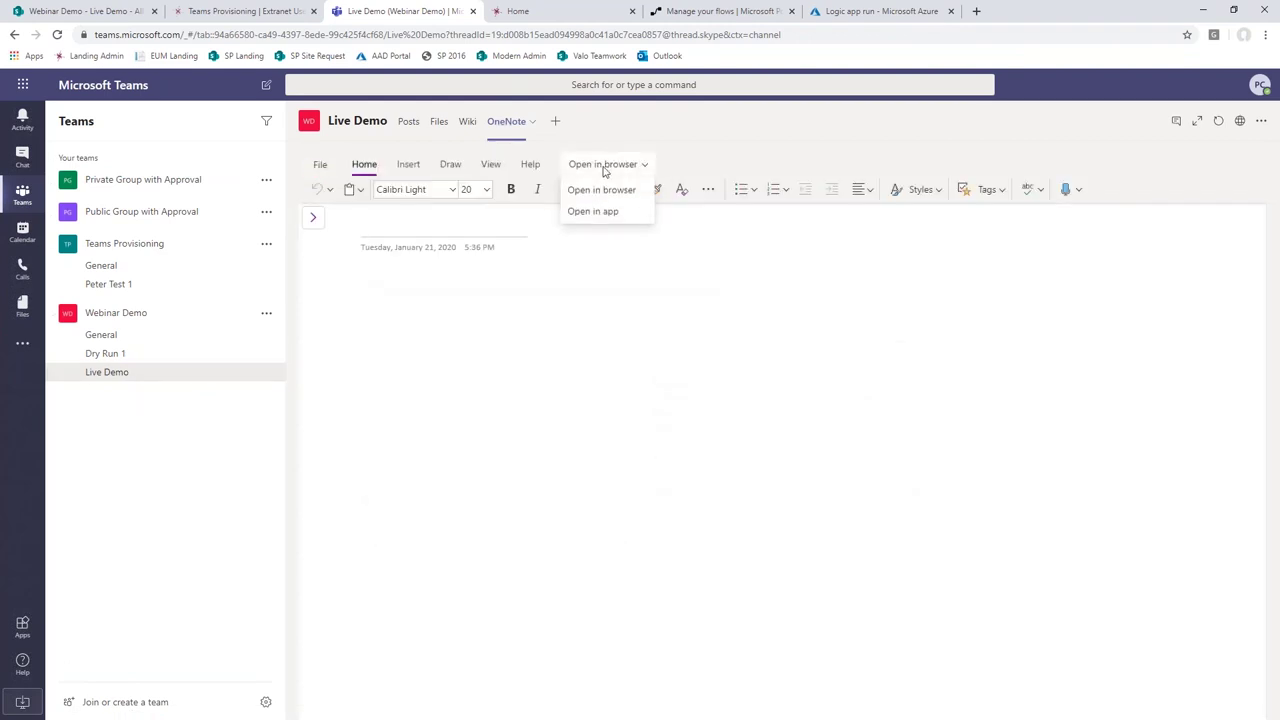
left_click(600, 189)
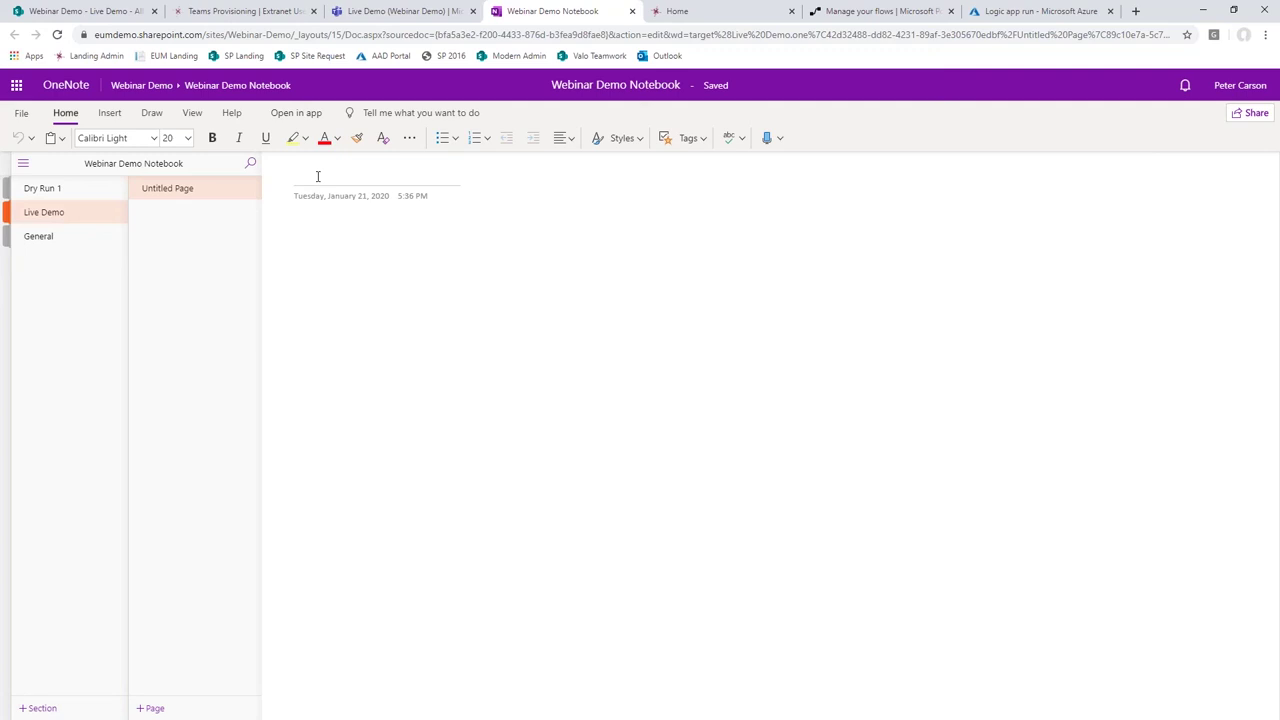
Step: Title the untitled page "Project meeting" and add a second page titled "Specs" in the notebook's Live Demo section
type("Project meeting")
key("Return")
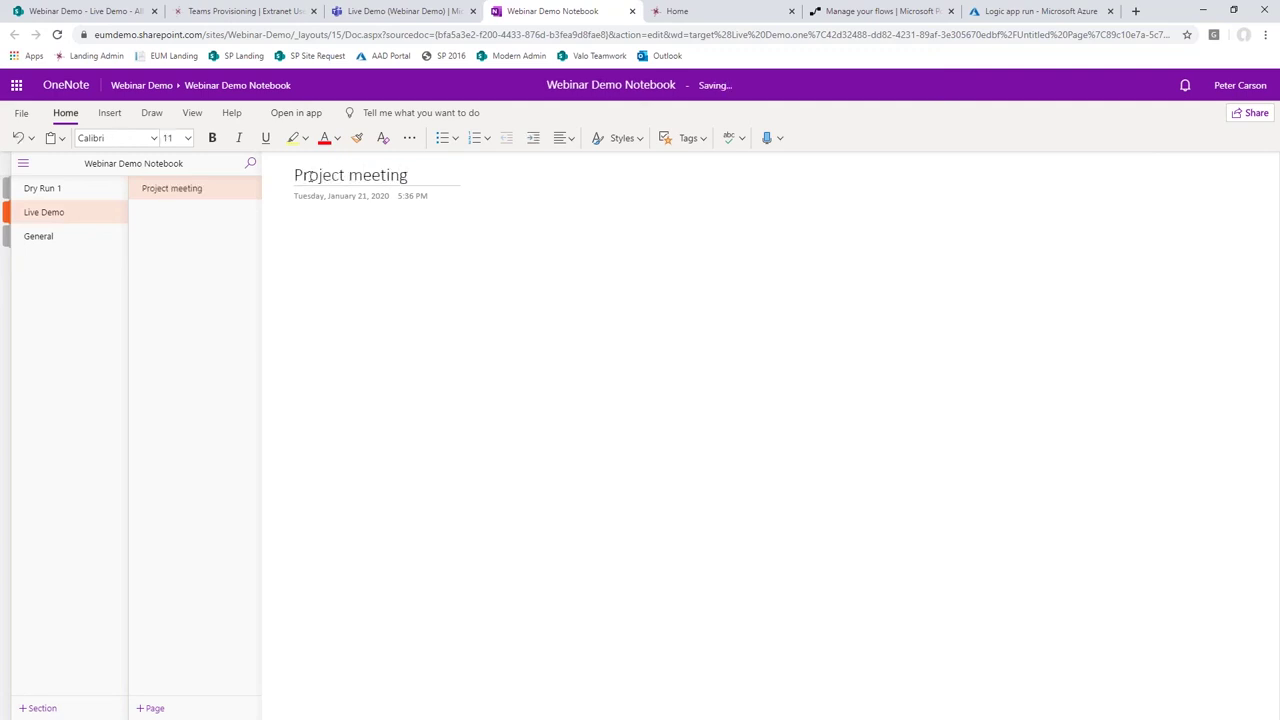
left_click(151, 708)
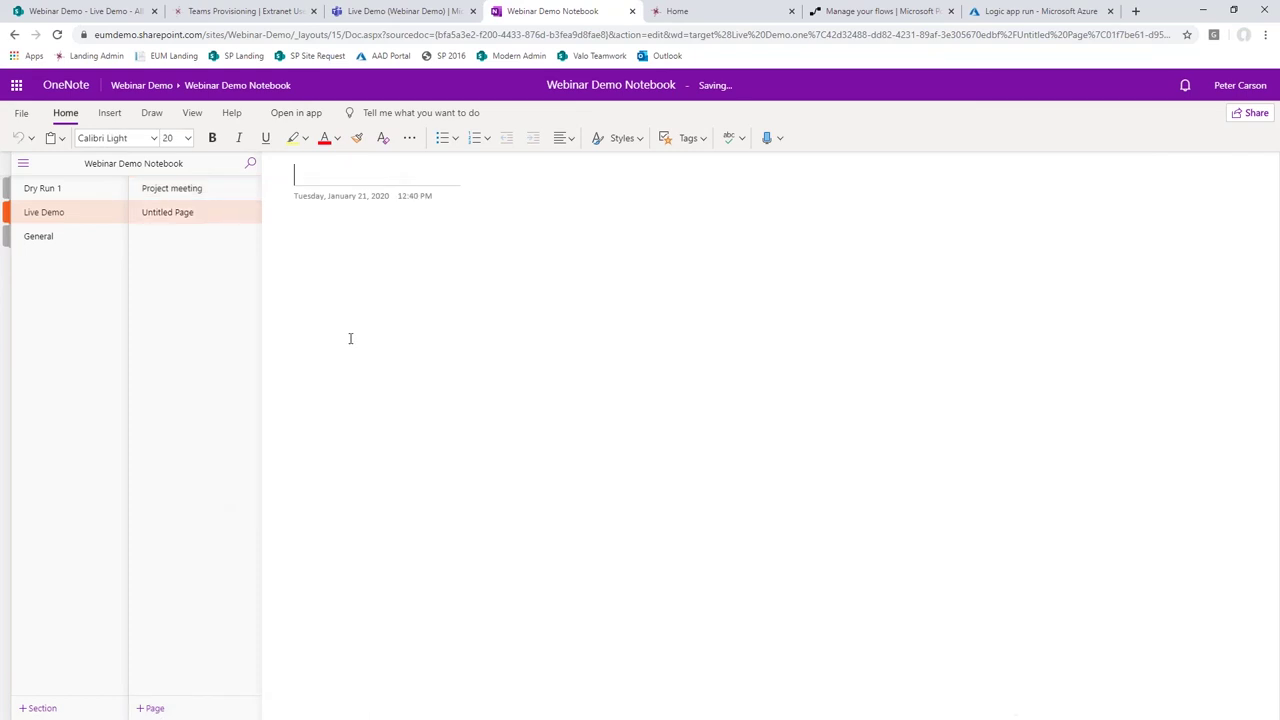
type("Specs")
key("Return")
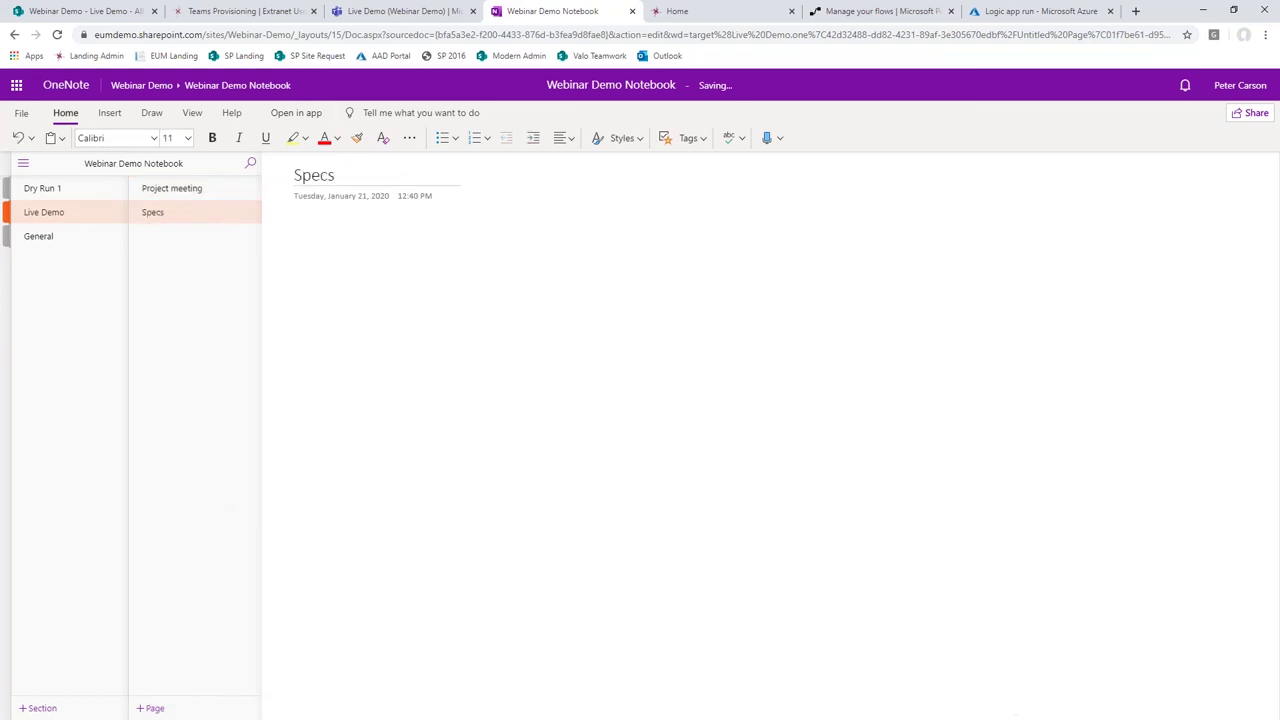
Step: Return to Teams and reopen the Live Demo channel's OneNote tab to check the Project meeting page
left_click(387, 11)
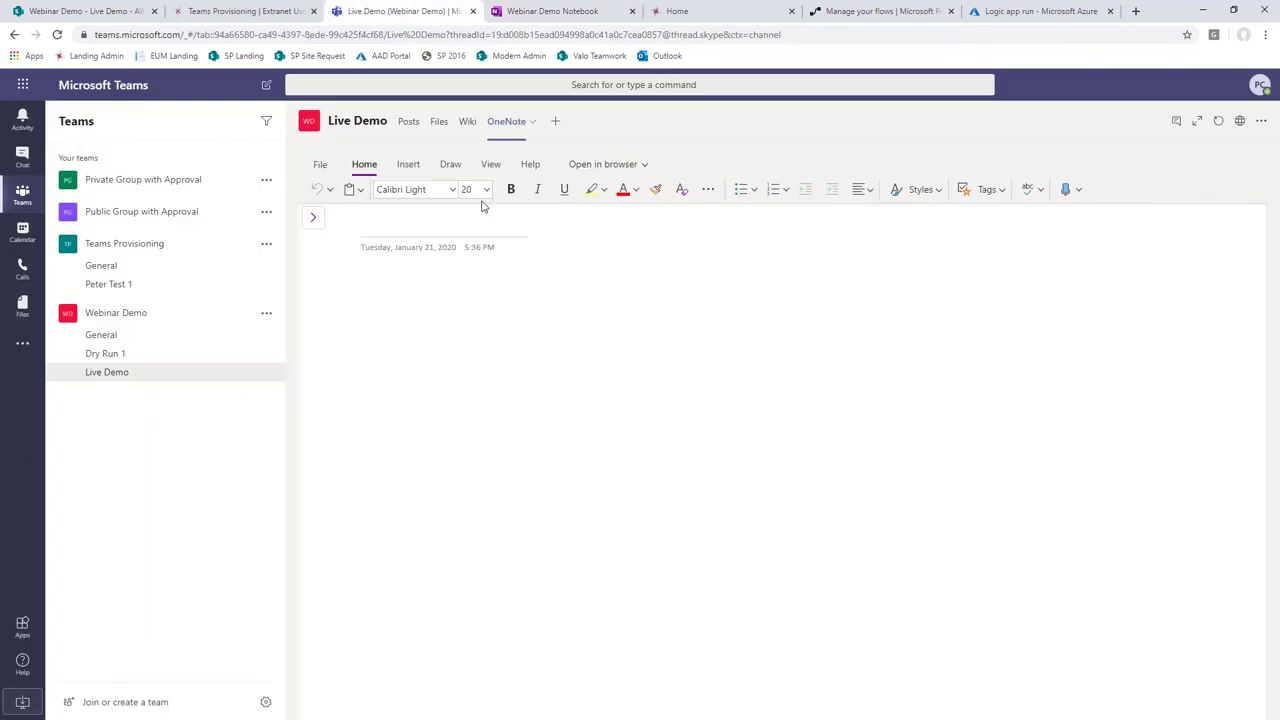
left_click(439, 122)
left_click(508, 122)
type("eeting")
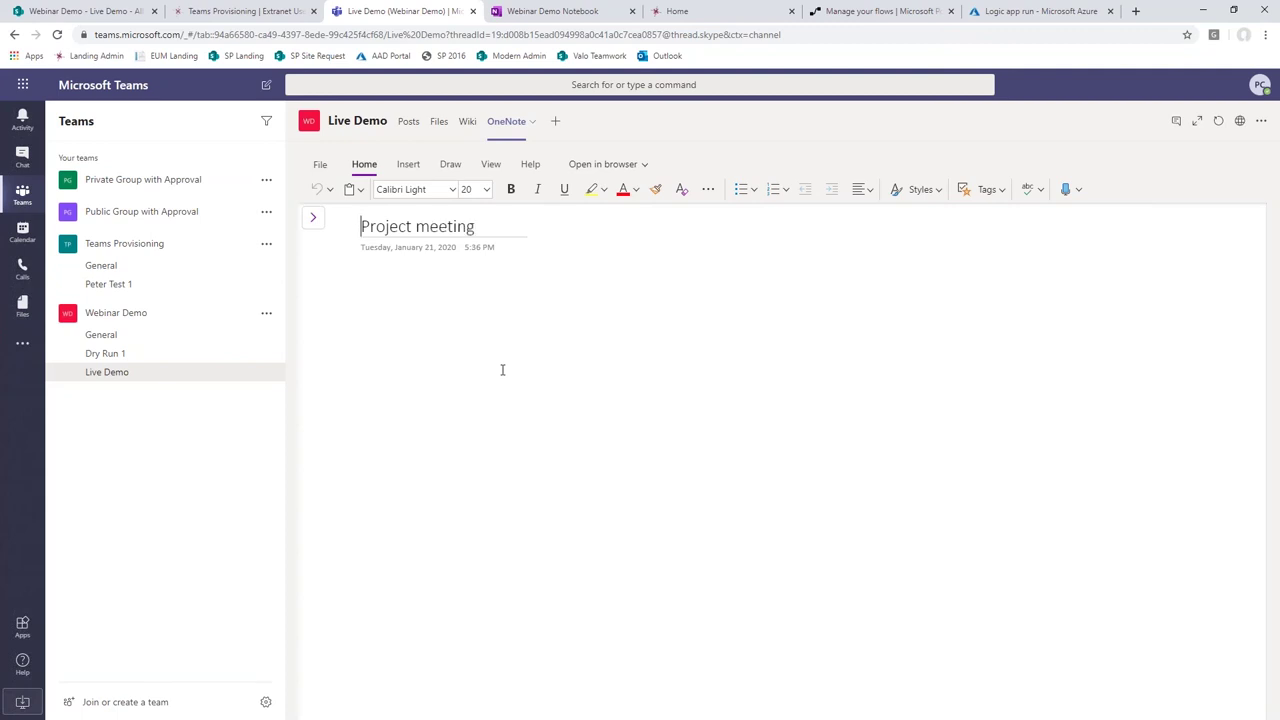
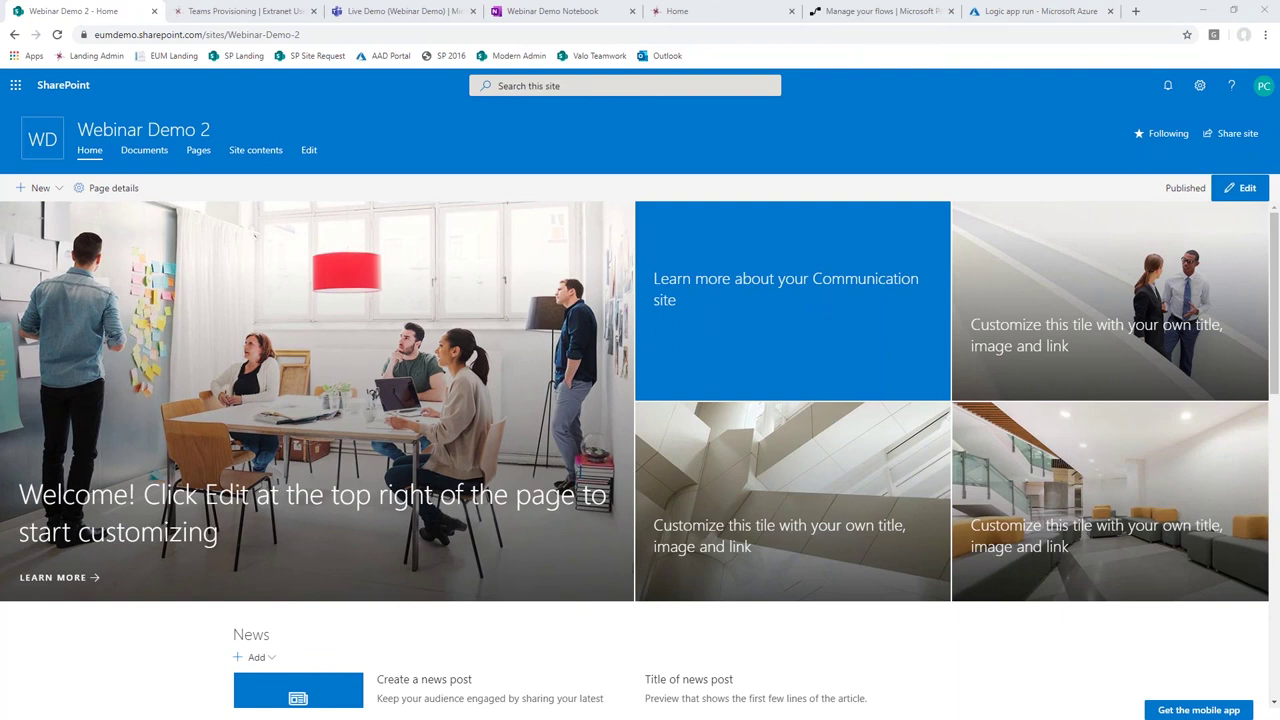
Step: Switch to Mindjet MindManager and view the EUM Demo mind map
key("F5")
left_click(316, 531)
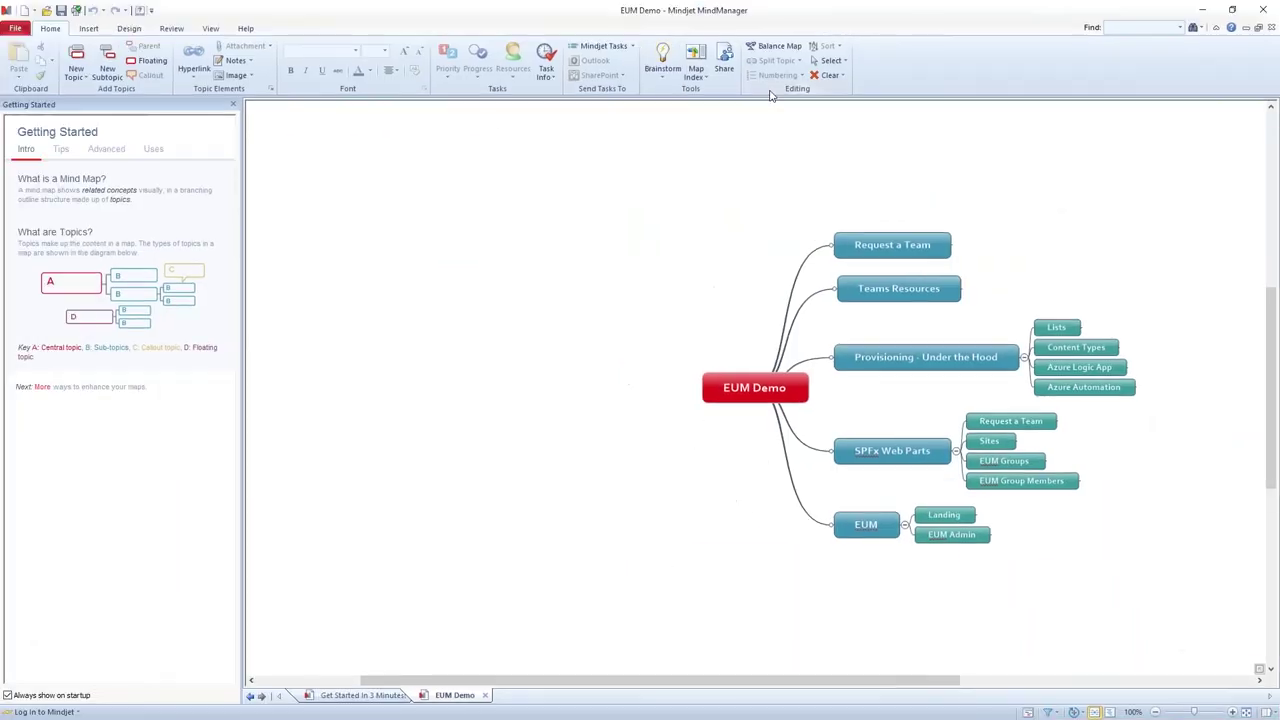
Step: Close the Getting Started pane and open the recent map EUM Teams Provisioning IA.mmap
left_click(233, 104)
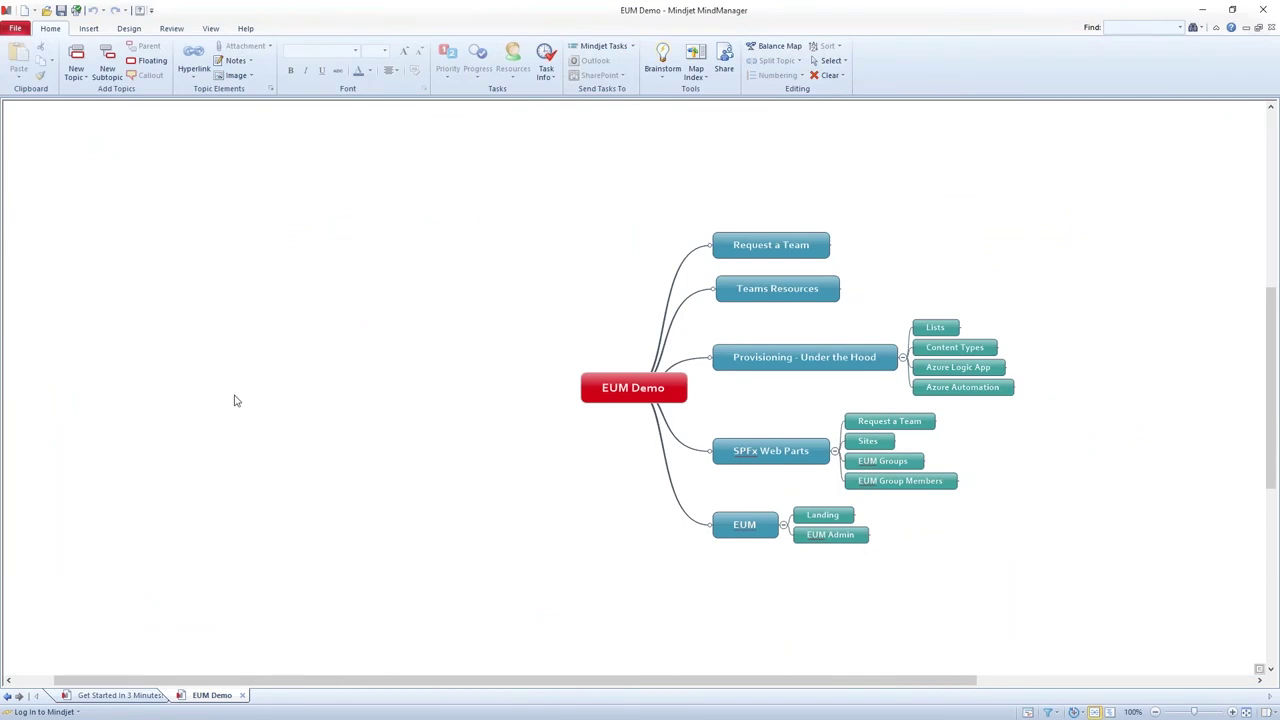
left_click(15, 28)
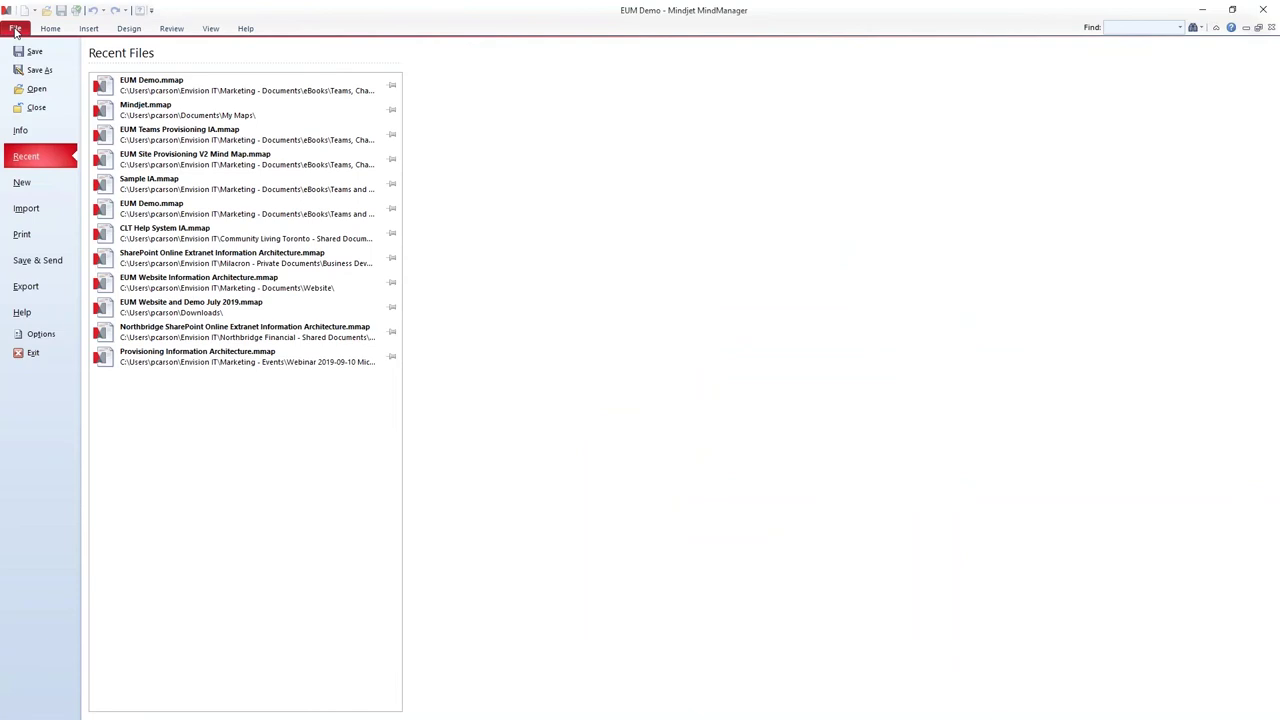
left_click(187, 135)
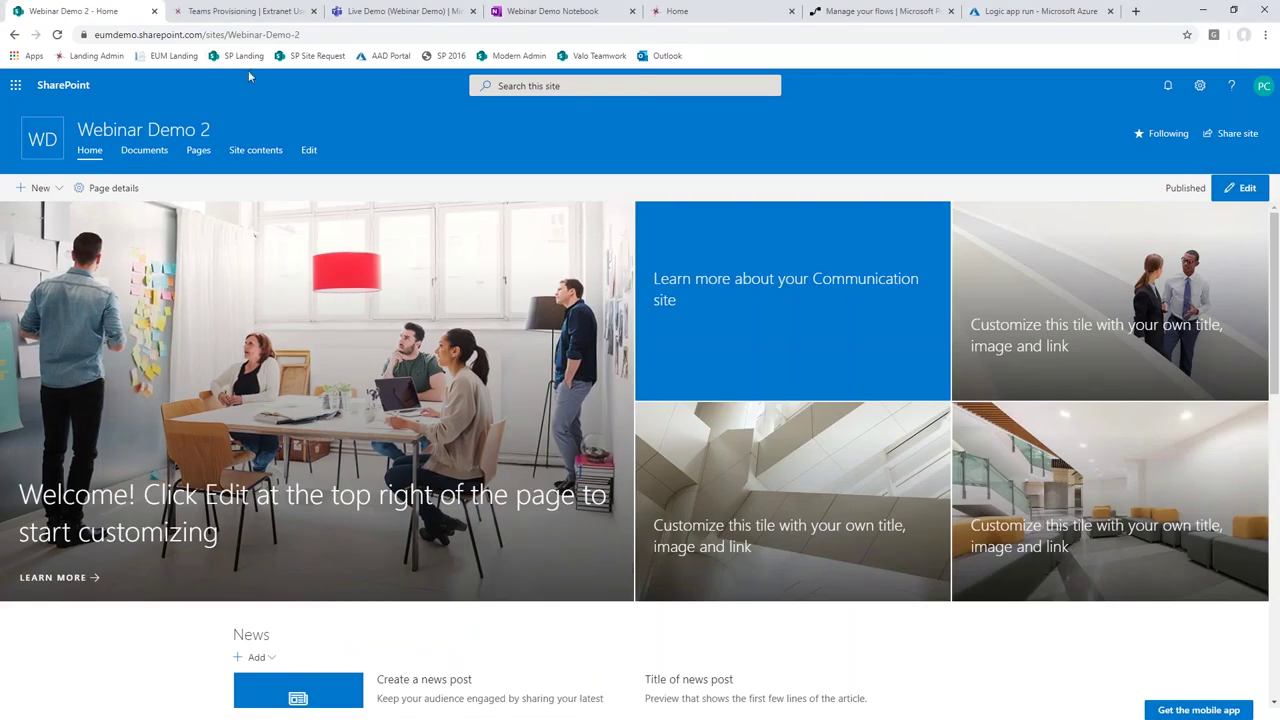
Step: In the browser, go to the EUM Demo Landing site in SharePoint and open its Under the Hood page
left_click(243, 55)
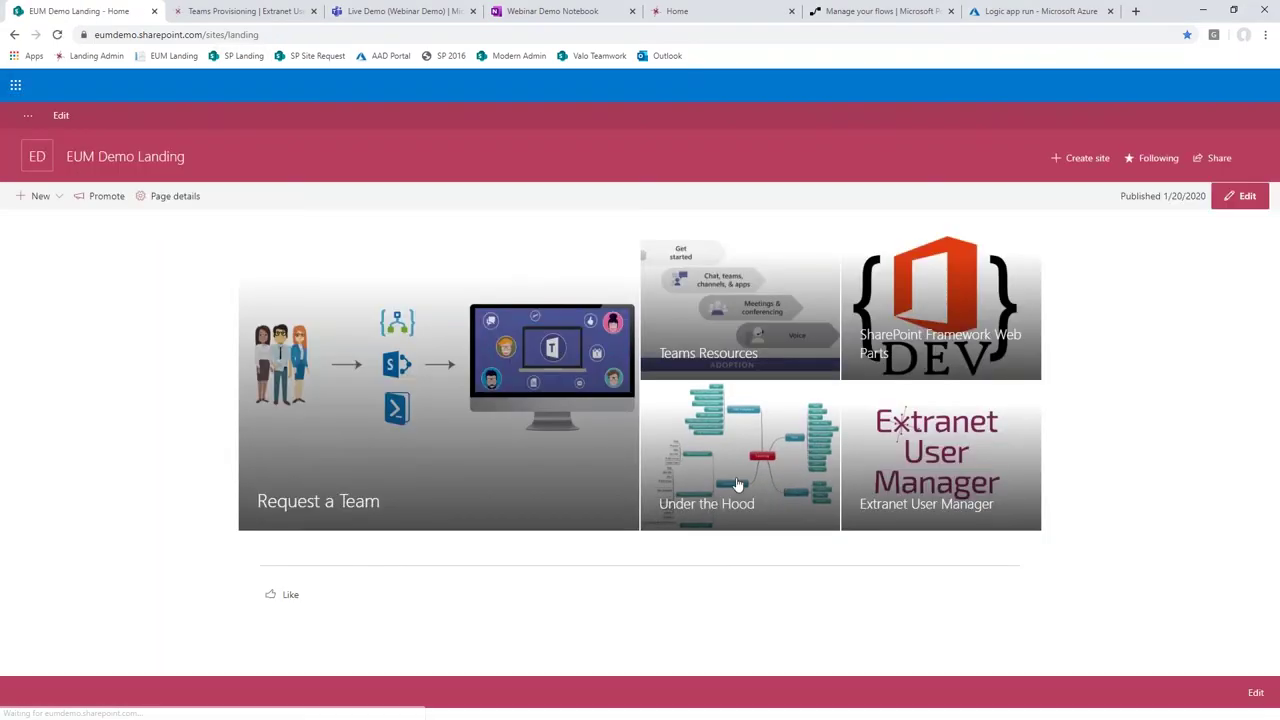
left_click(737, 484)
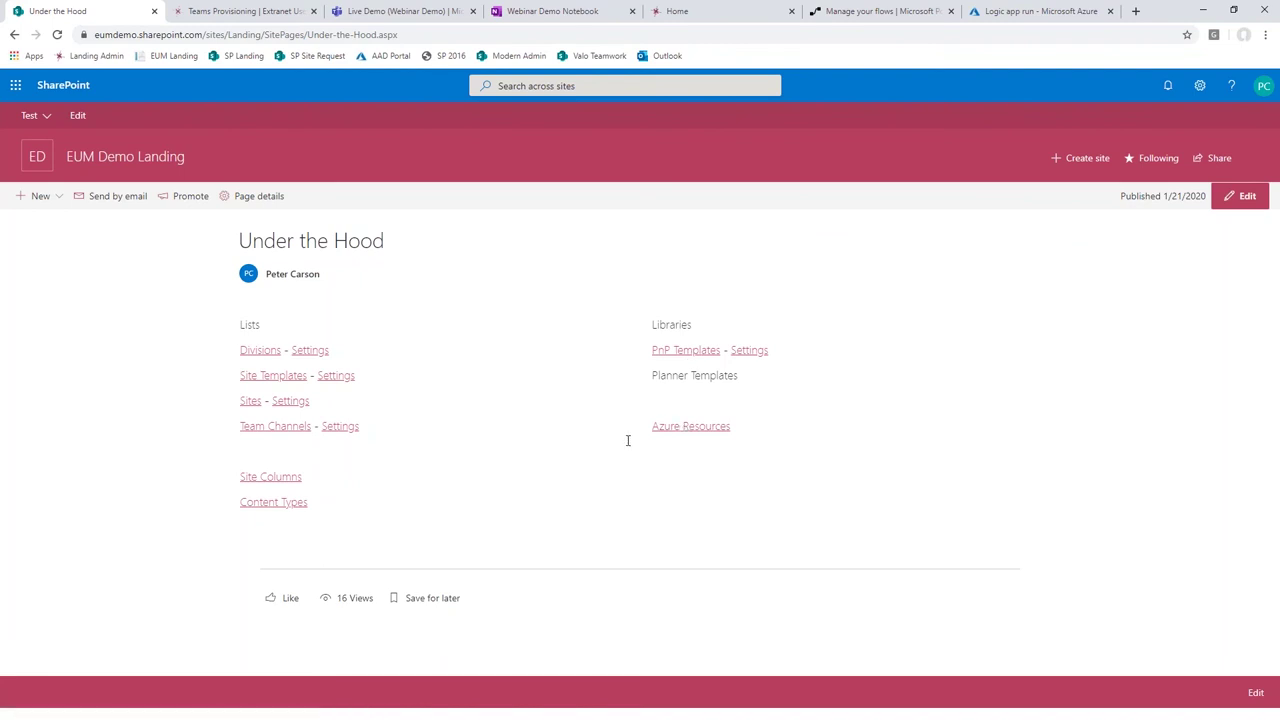
Step: Go to the Azure portal home, open the recent CreateSite runbook and view its published source
left_click(1010, 14)
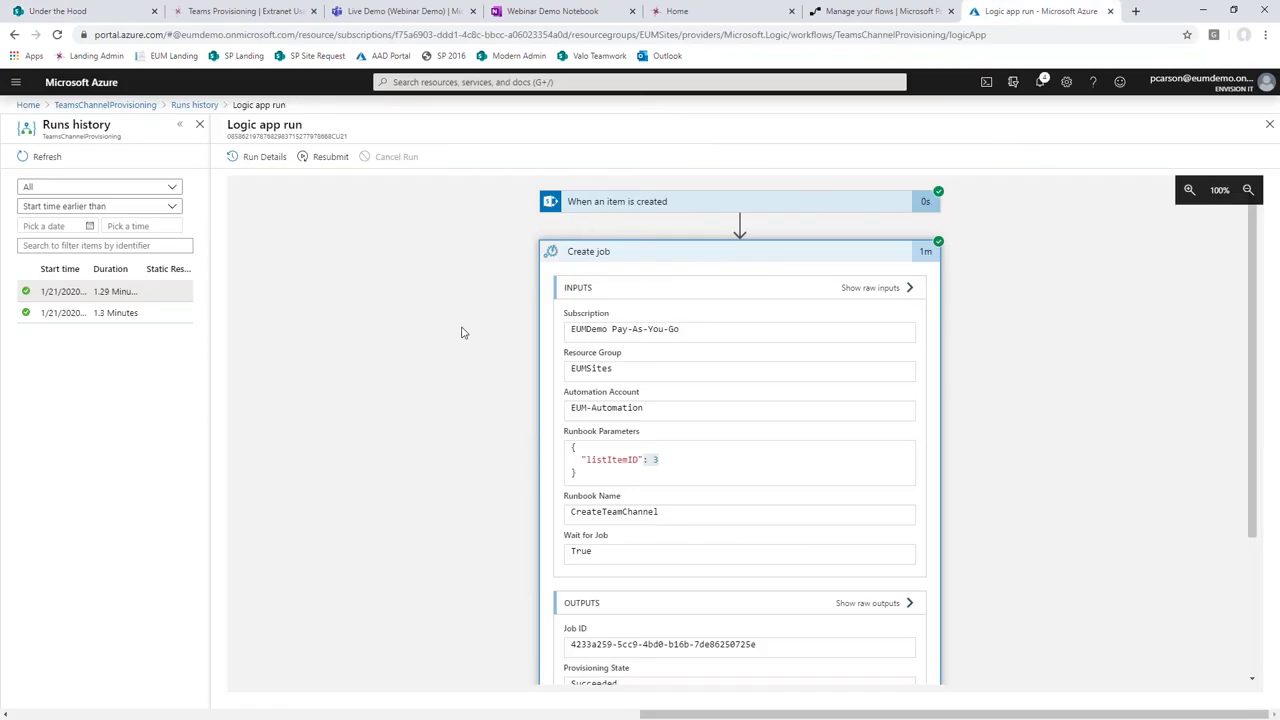
left_click(29, 106)
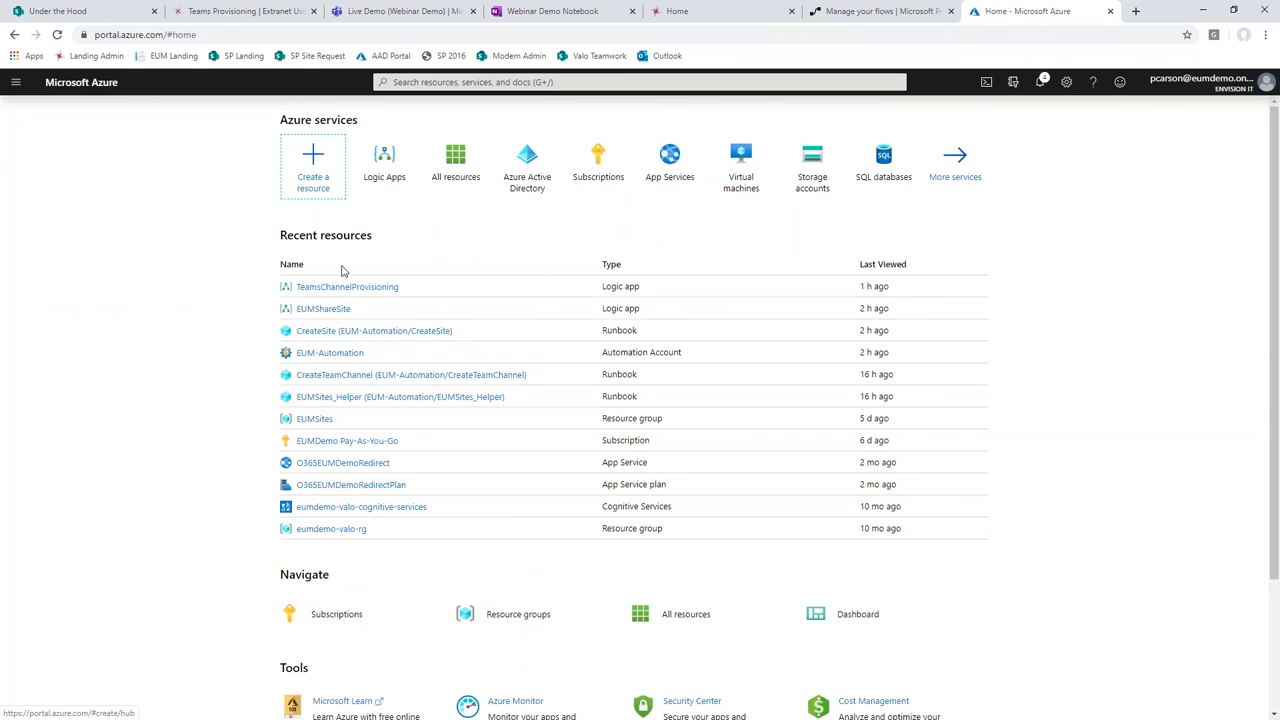
left_click(338, 334)
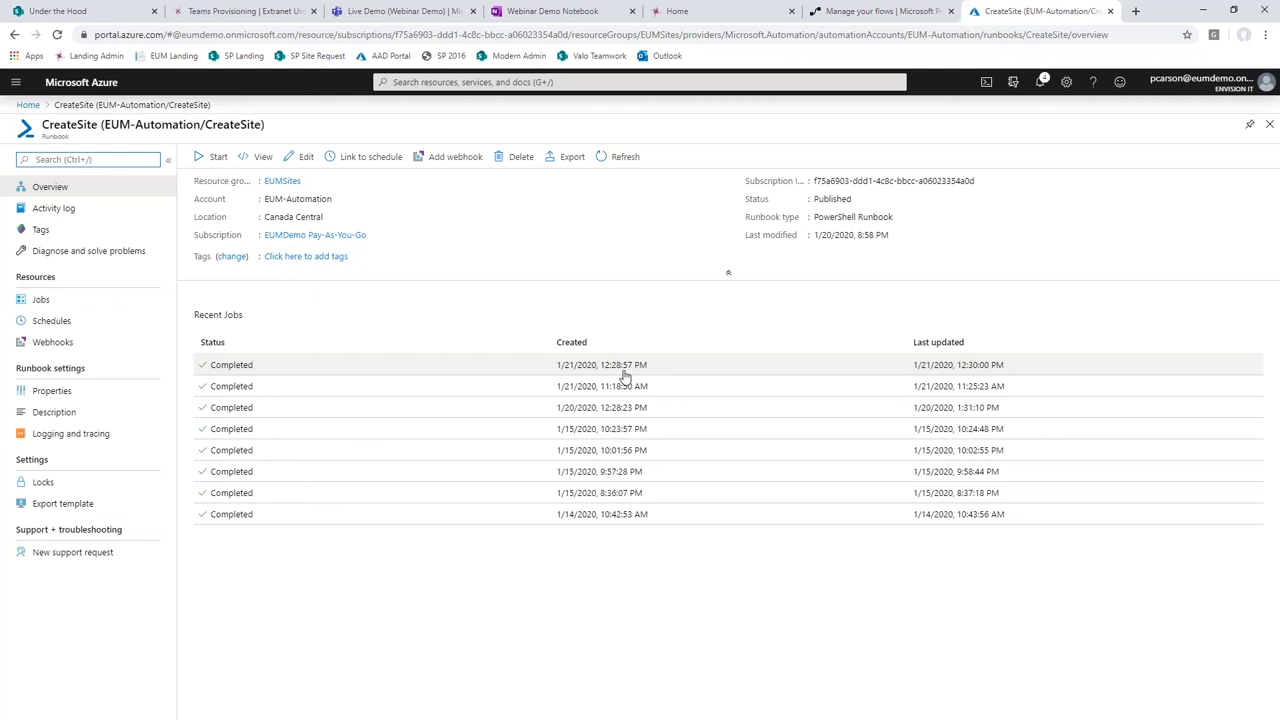
left_click(257, 158)
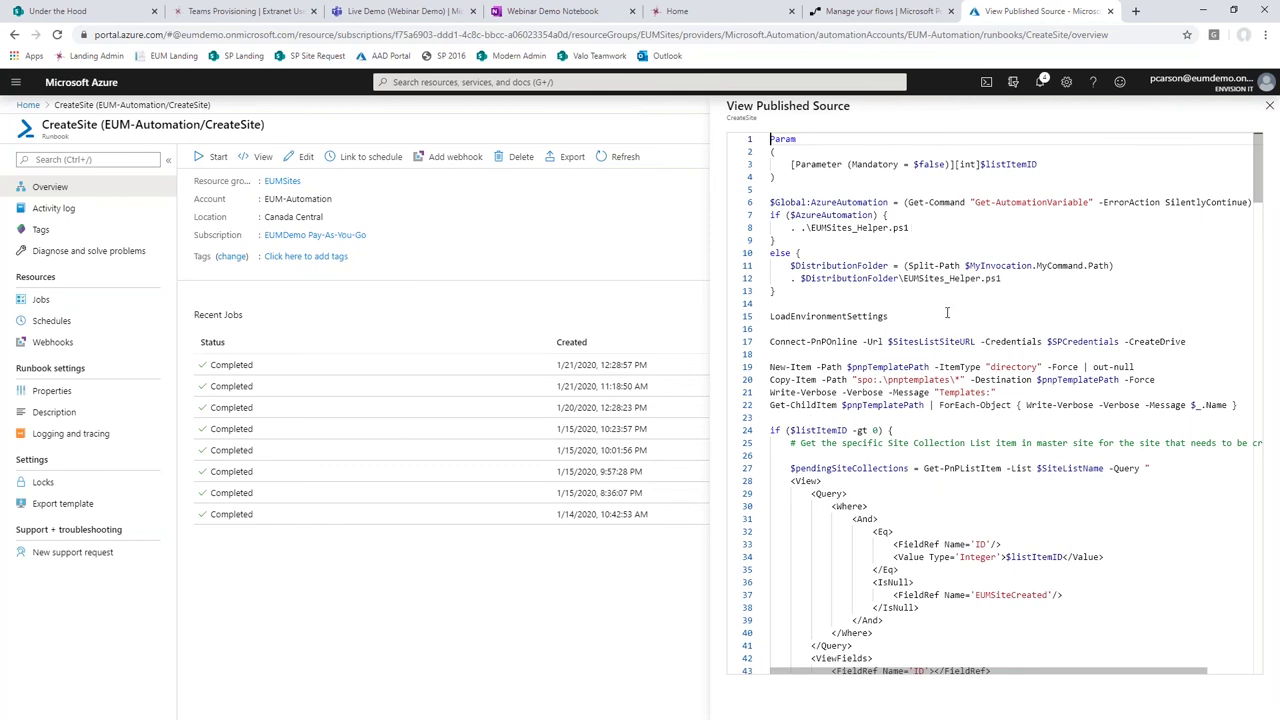
Step: Read through the CreateSite script to the modern site creation code, highlighting the CommunicationSite and TeamSite cases
scroll(962, 398, "down", 12)
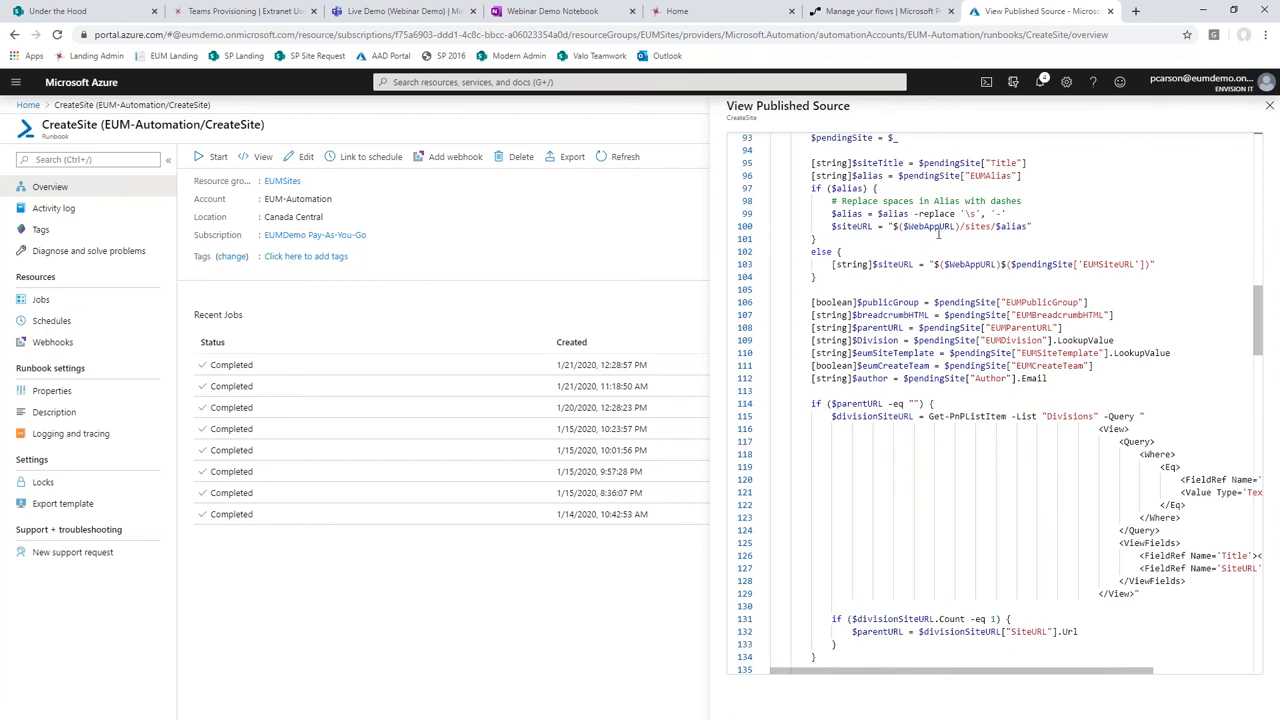
scroll(978, 393, "down", 5)
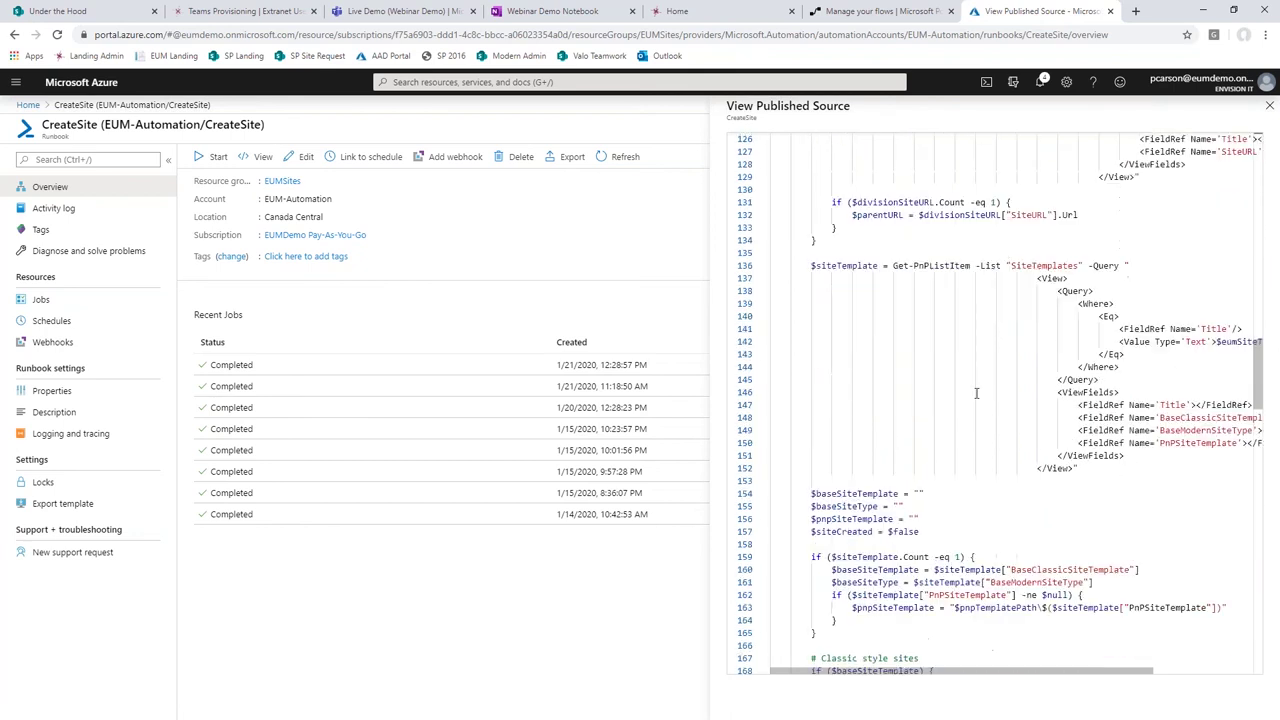
scroll(972, 394, "down", 1)
scroll(972, 393, "down", 7)
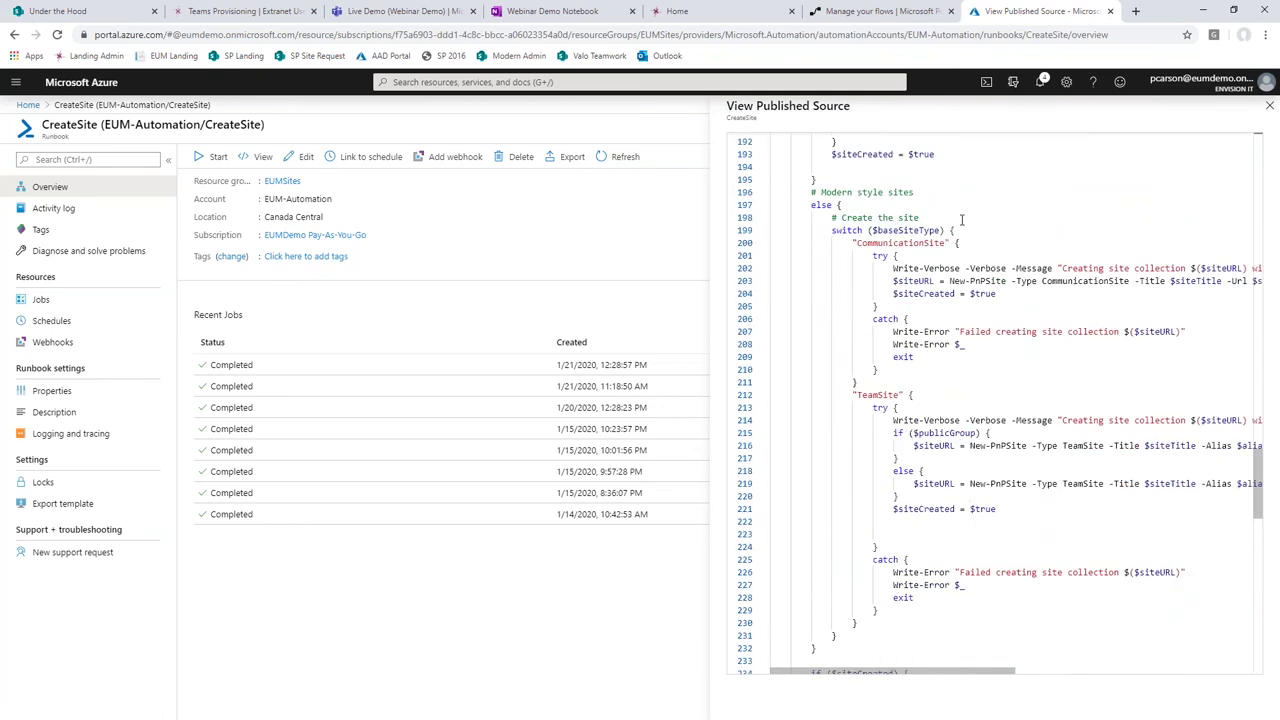
double_click(912, 243)
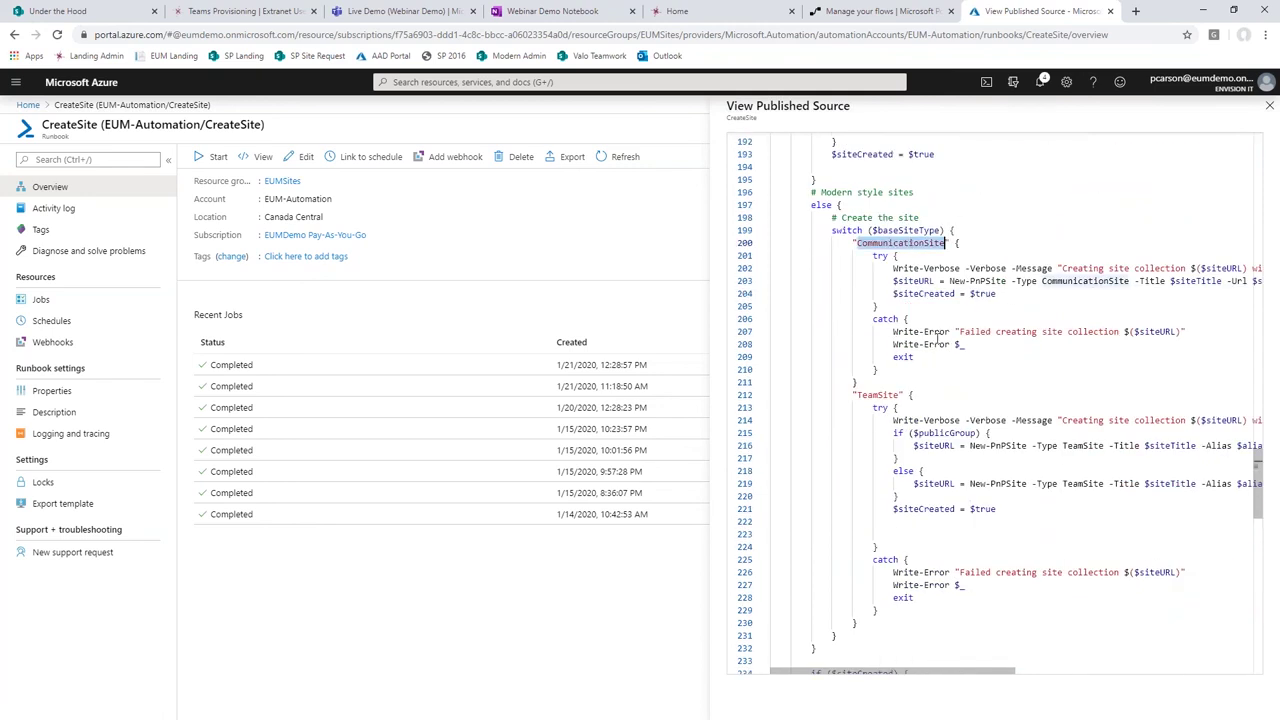
double_click(885, 395)
Step: Examine the rest of the CreateSite script, covering owner assignment, PnP template application and the "Create the team if needed" block
scroll(920, 448, "down", 5)
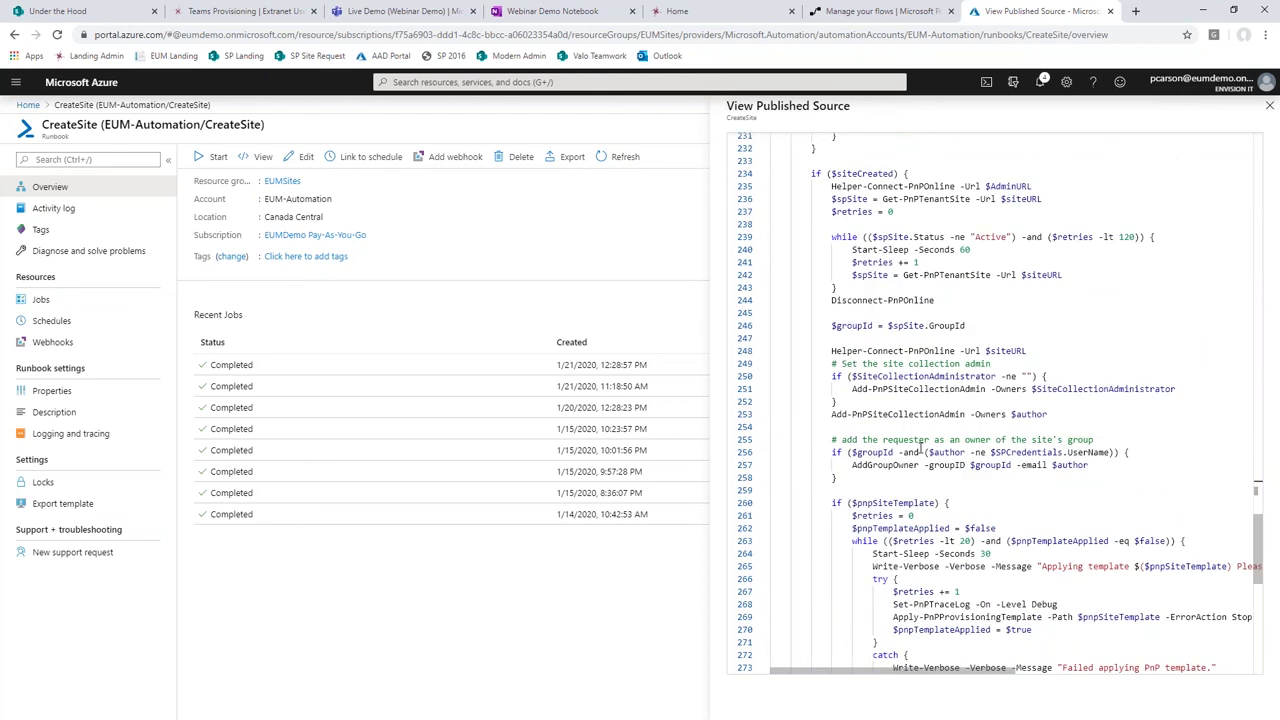
scroll(920, 448, "down", 2)
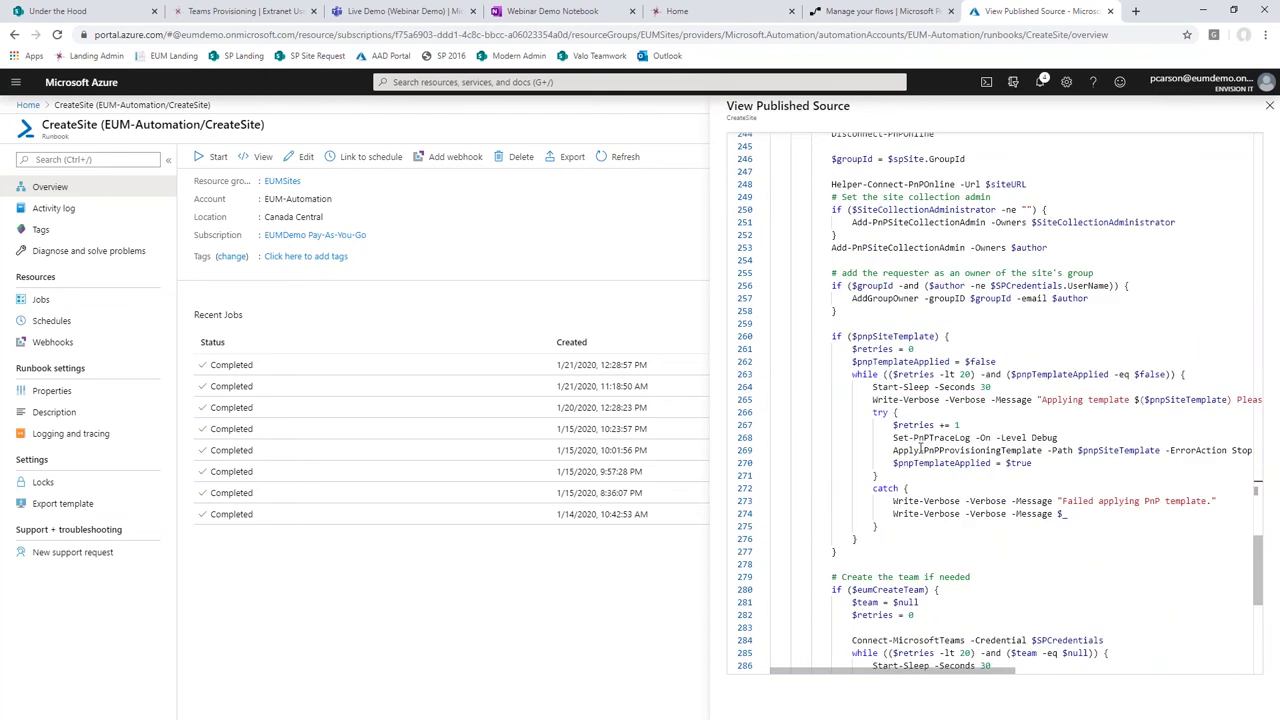
scroll(927, 414, "down", 2)
double_click(857, 327)
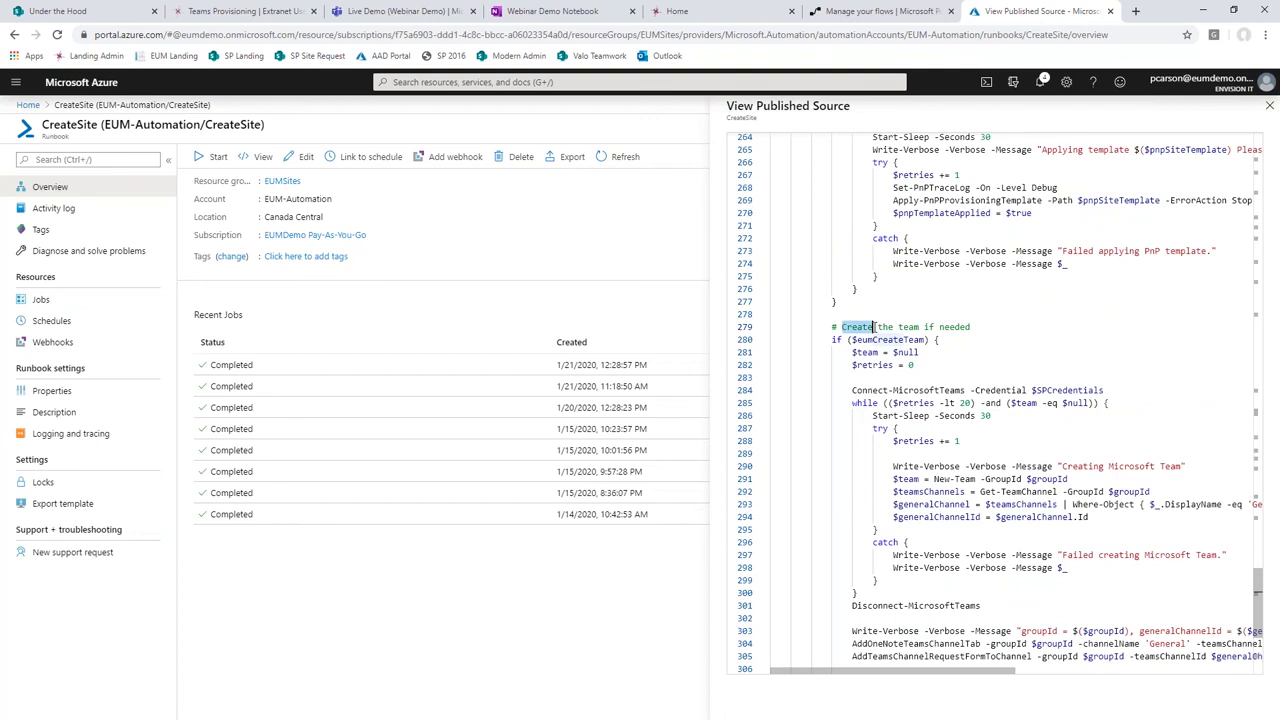
scroll(887, 414, "down", 2)
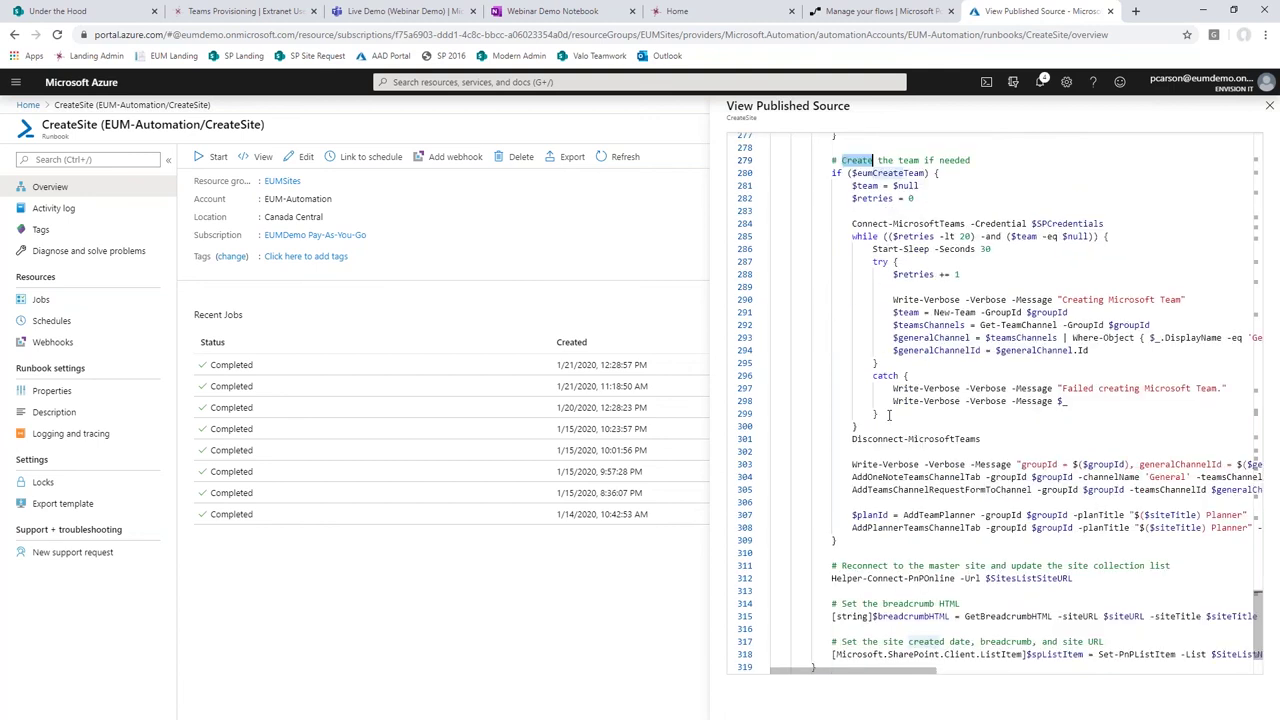
scroll(887, 414, "down", 2)
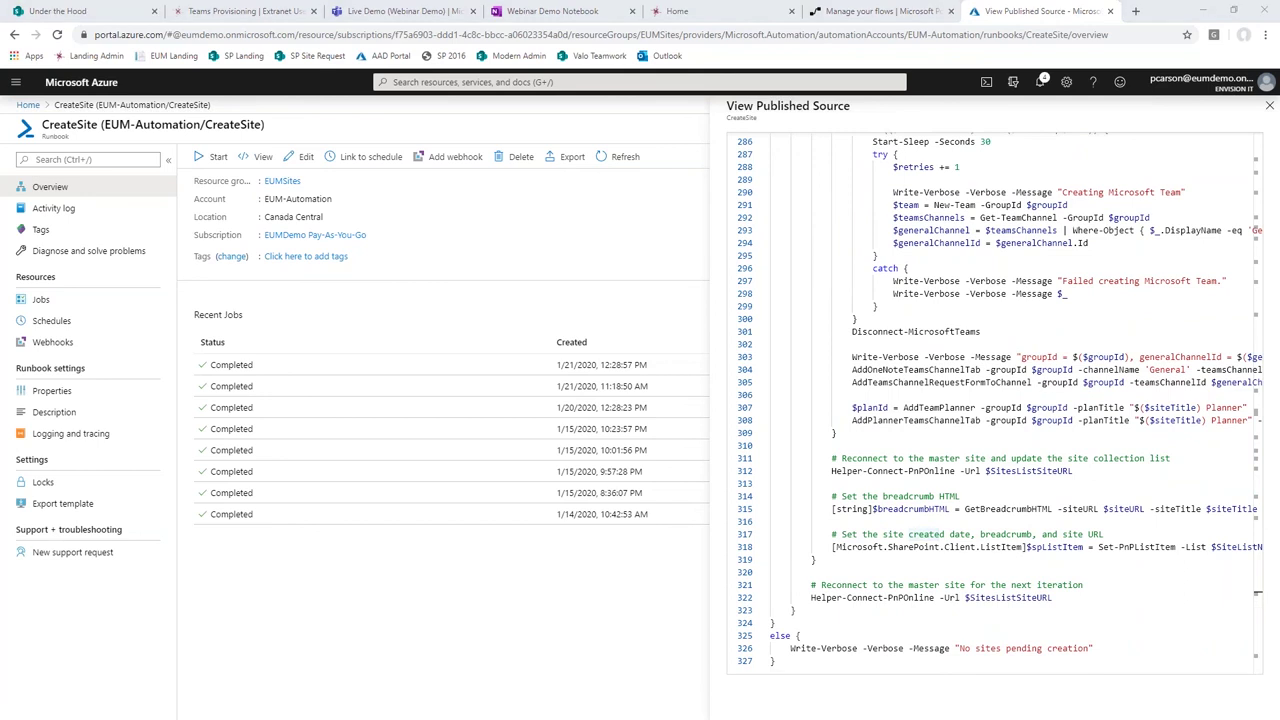
Step: Switch to the presentation and advance to the Power Automate (Flow) slide
key("alt+Tab")
key("Right")
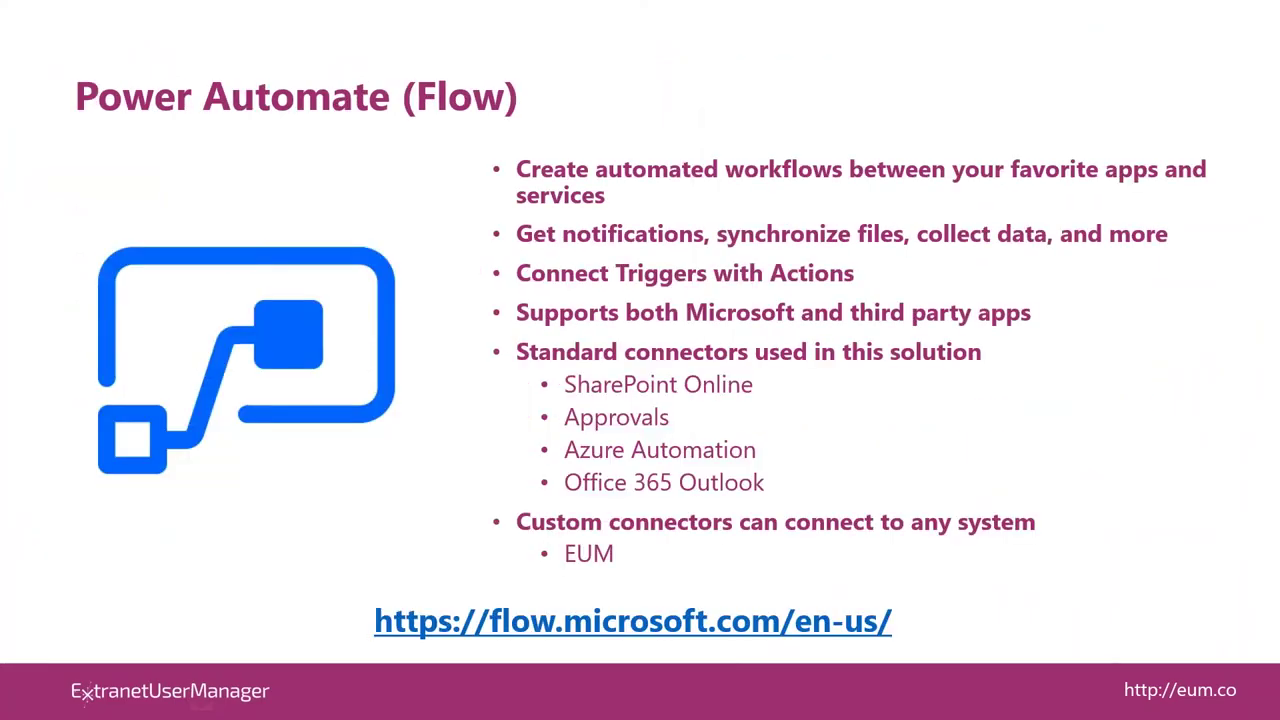
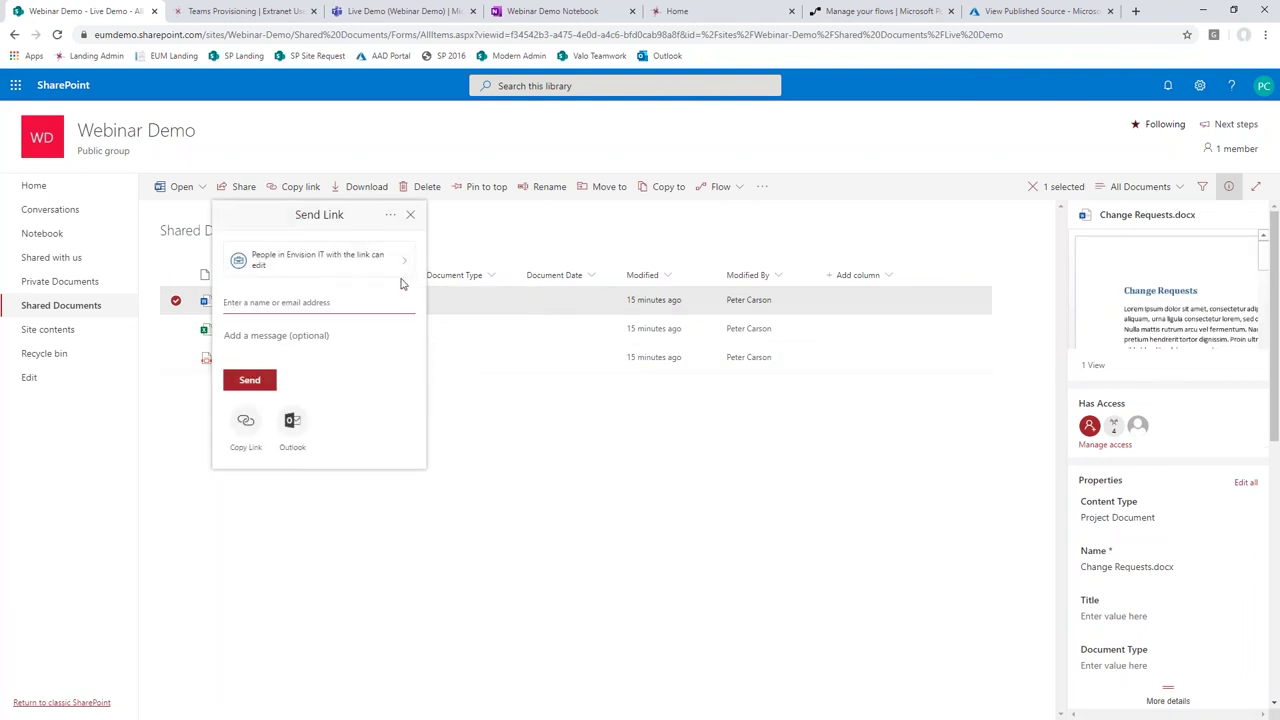
Step: Review the sharing link settings for Change Requests.docx, then close the sharing dialog without applying changes
left_click(404, 262)
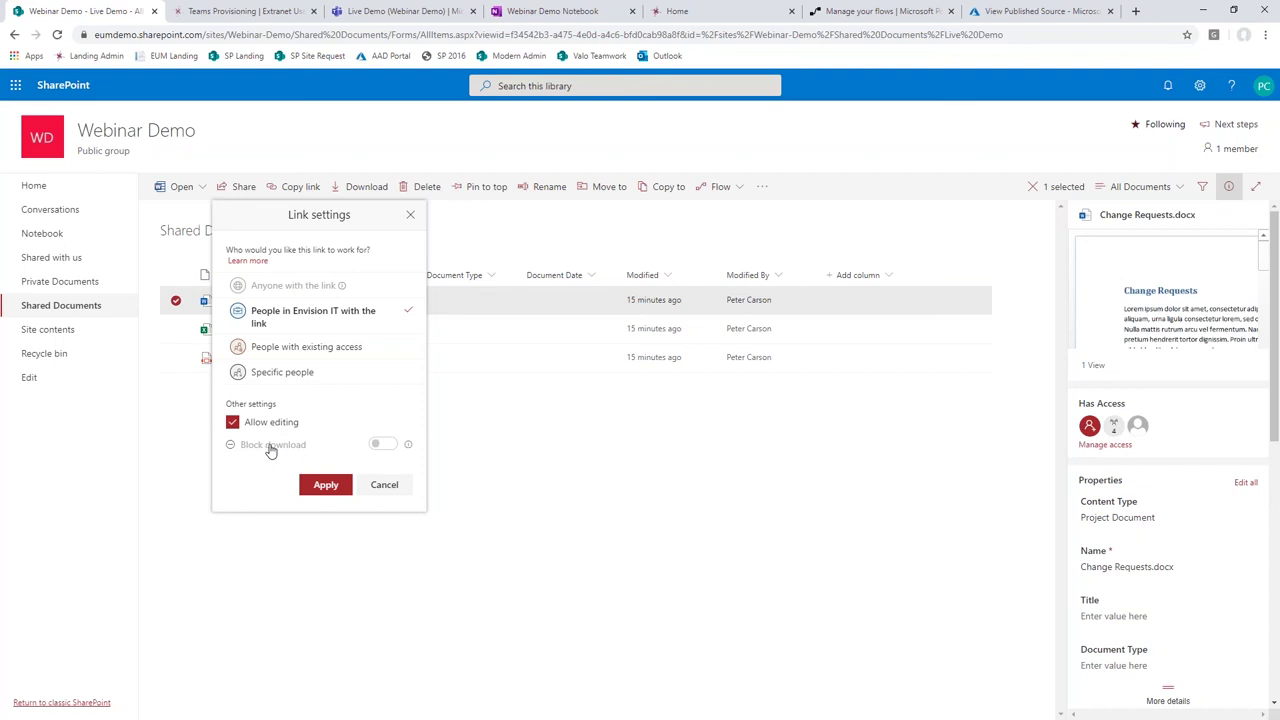
left_click(384, 485)
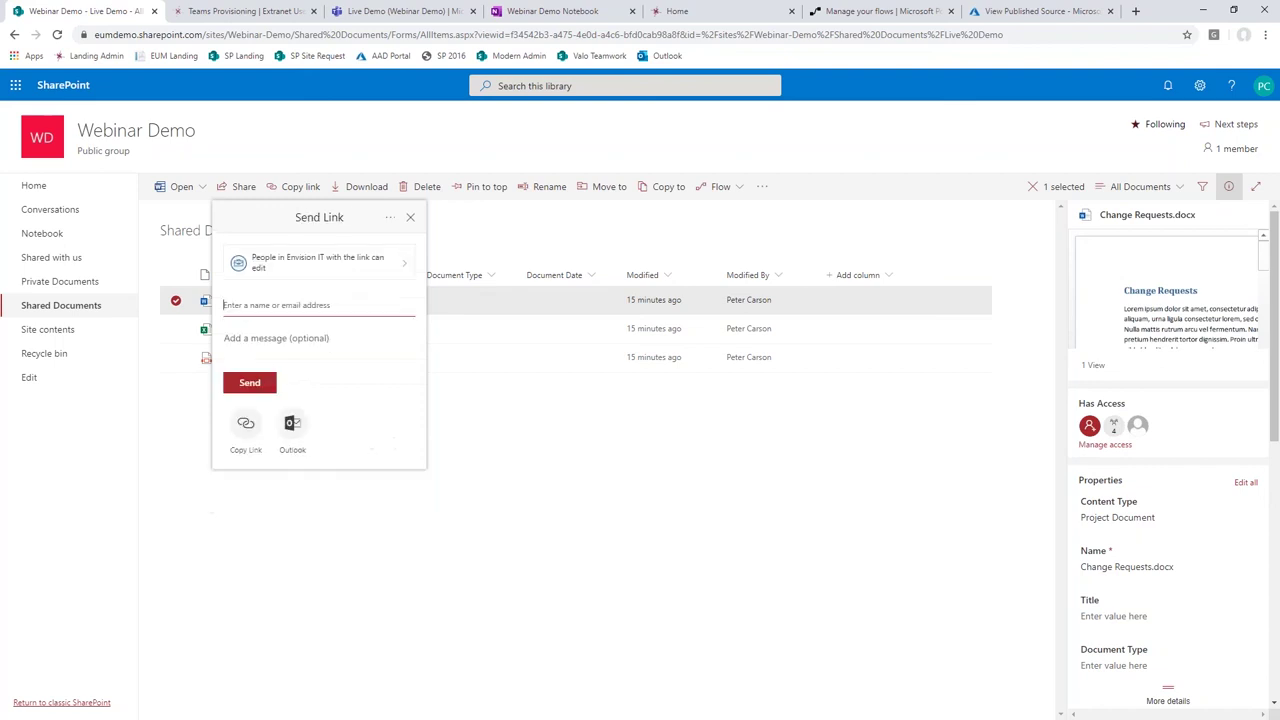
left_click(411, 218)
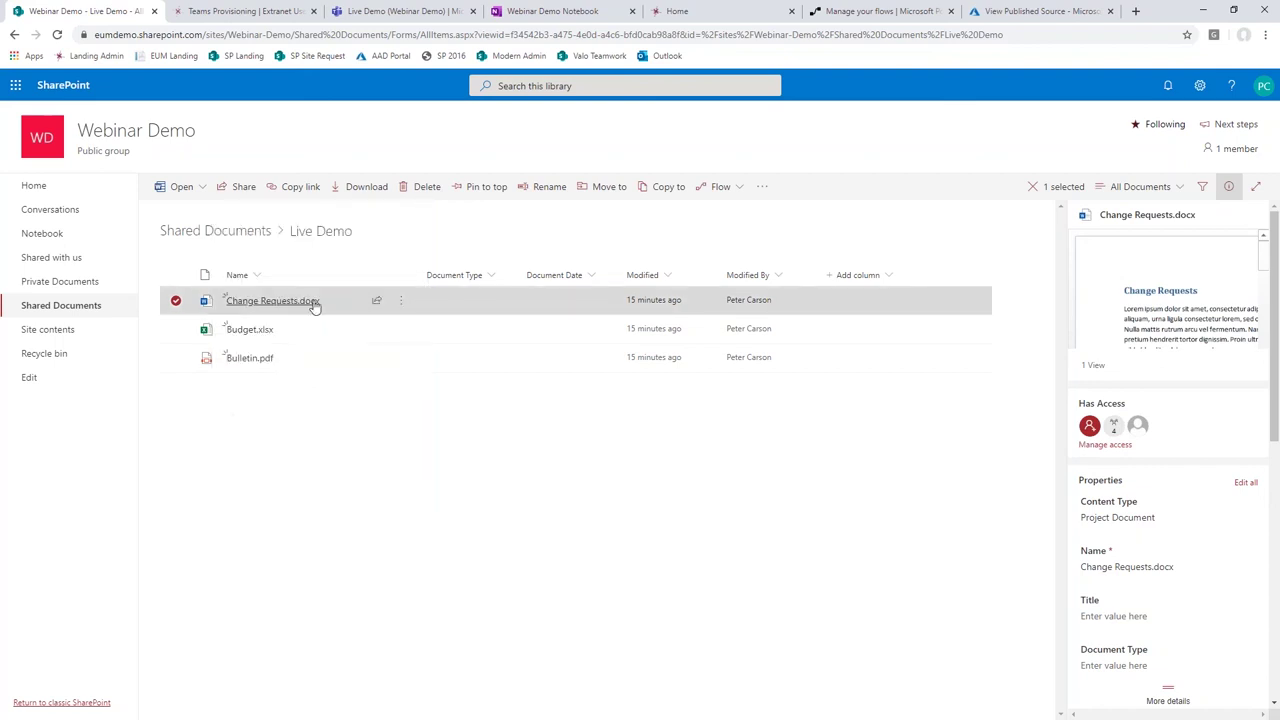
Step: Go up to the Shared Documents root, view the sharing dialog for the Live Demo folder and close it
left_click(240, 232)
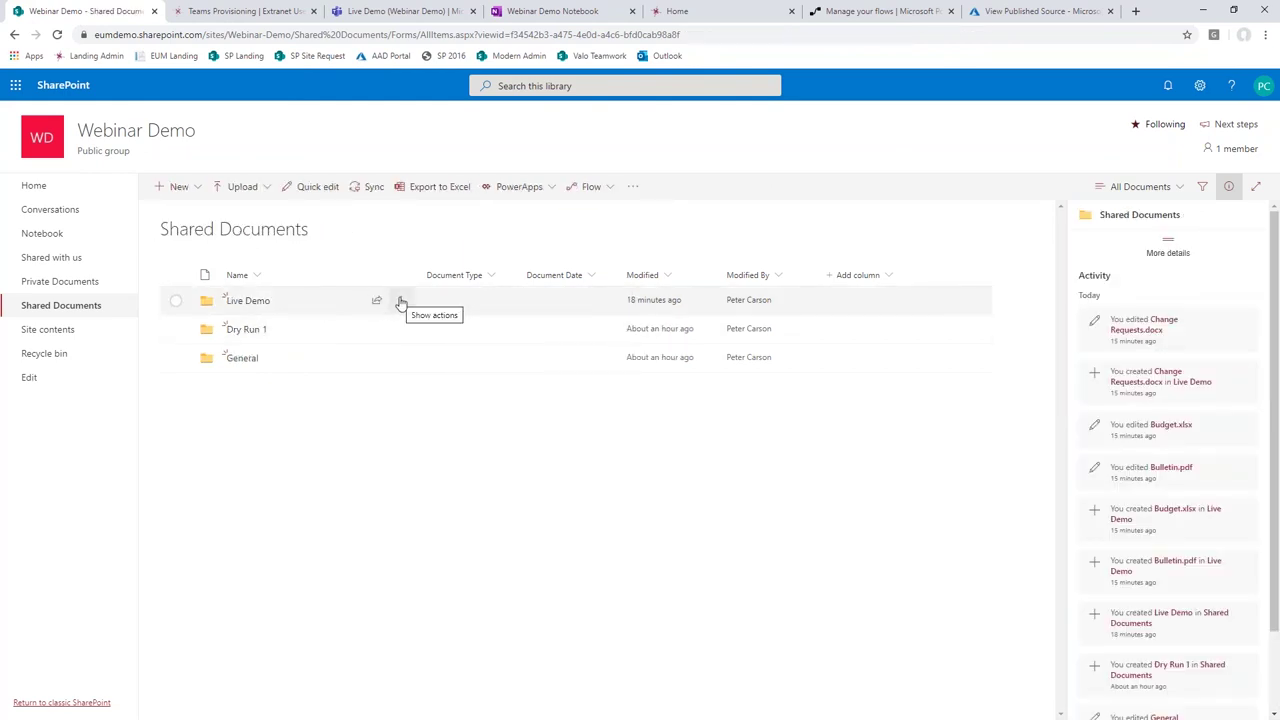
left_click(403, 302)
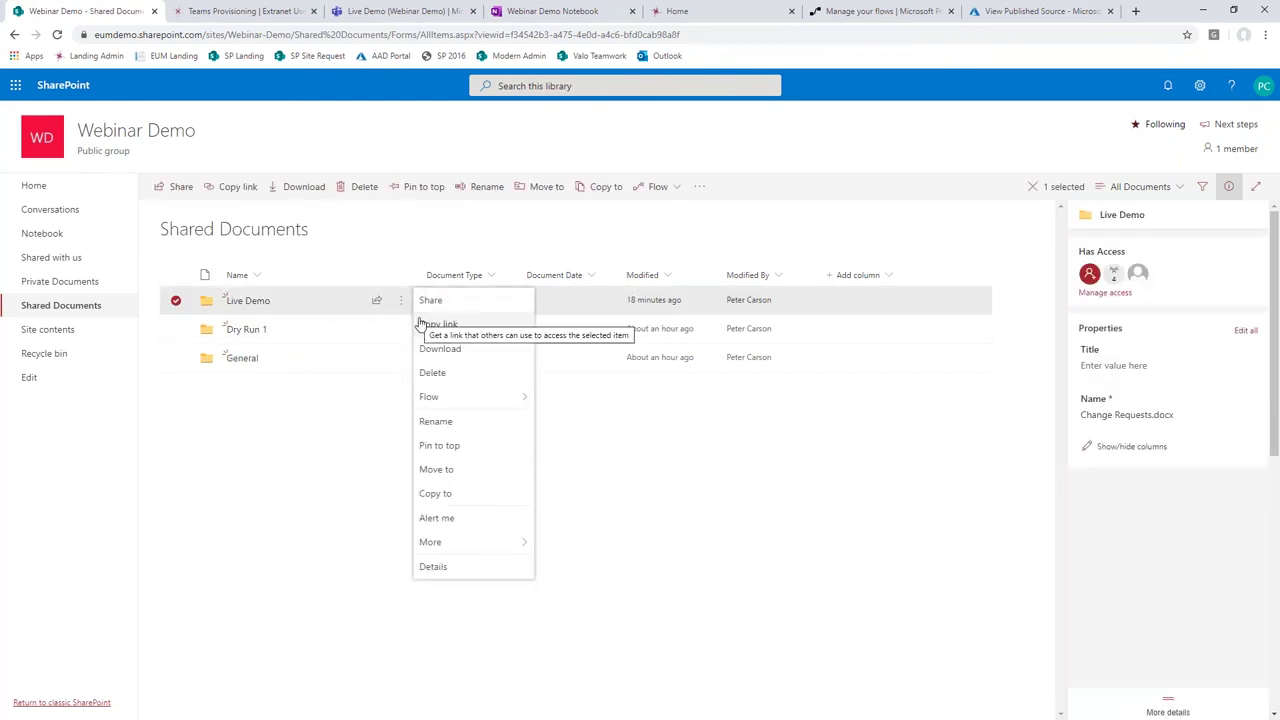
left_click(477, 302)
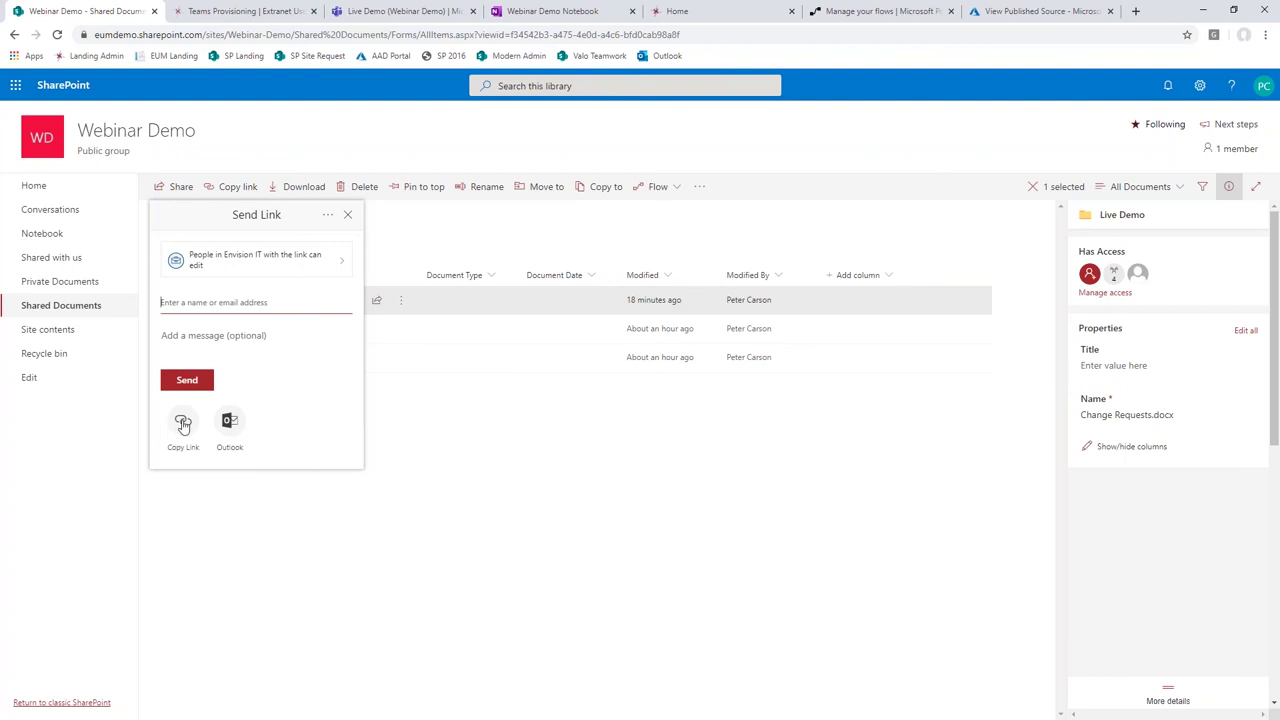
left_click(349, 218)
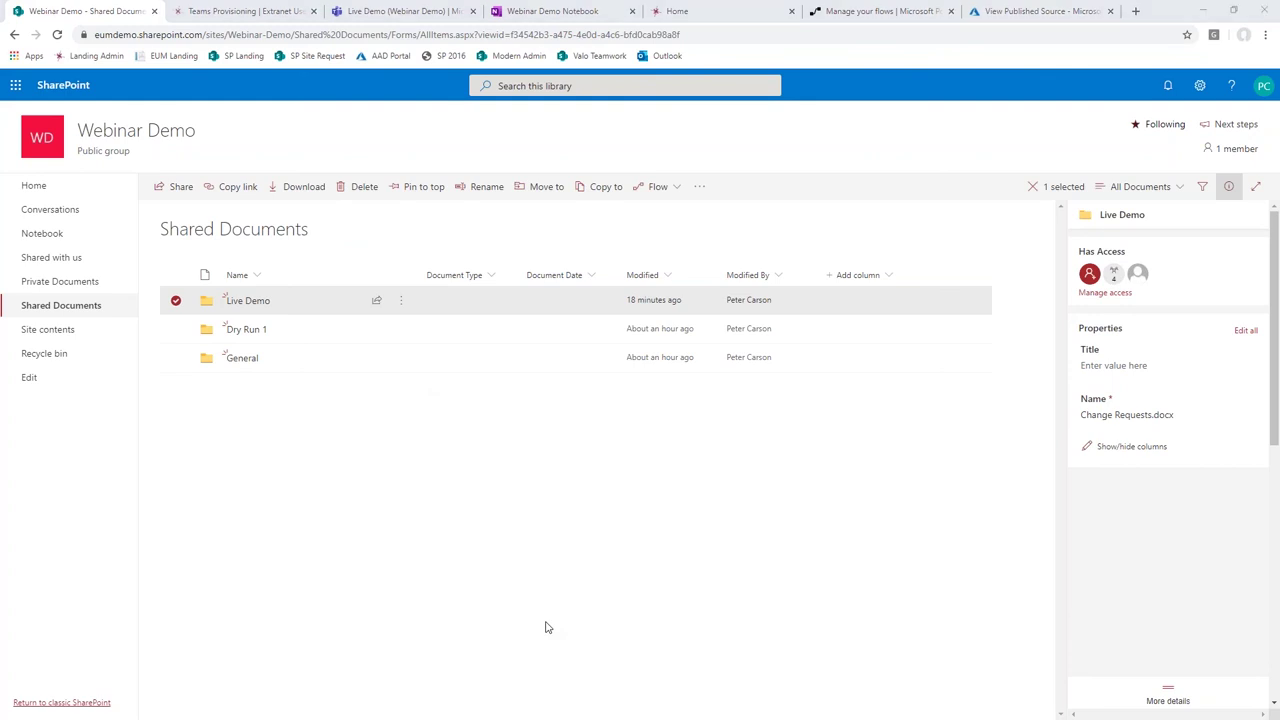
Step: Check the Sharing Options slide, return to SharePoint and view the Webinar Demo site's group membership
key("alt+Tab")
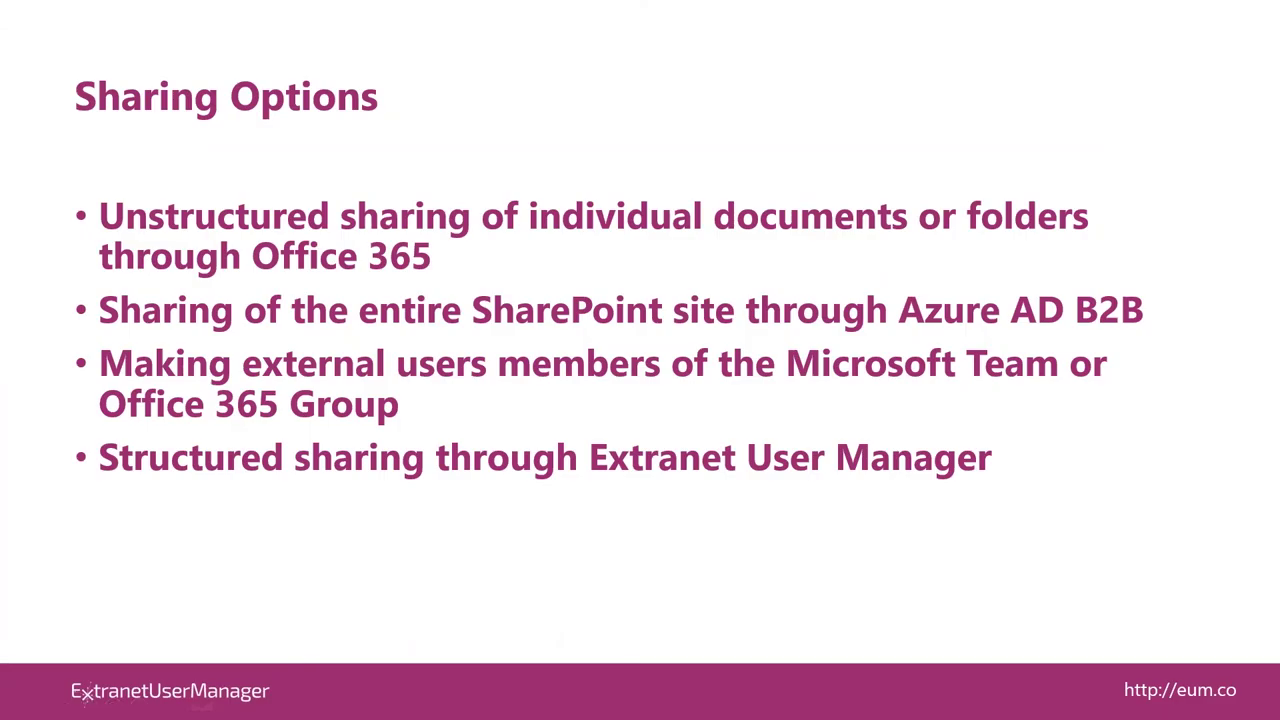
key("alt+Tab")
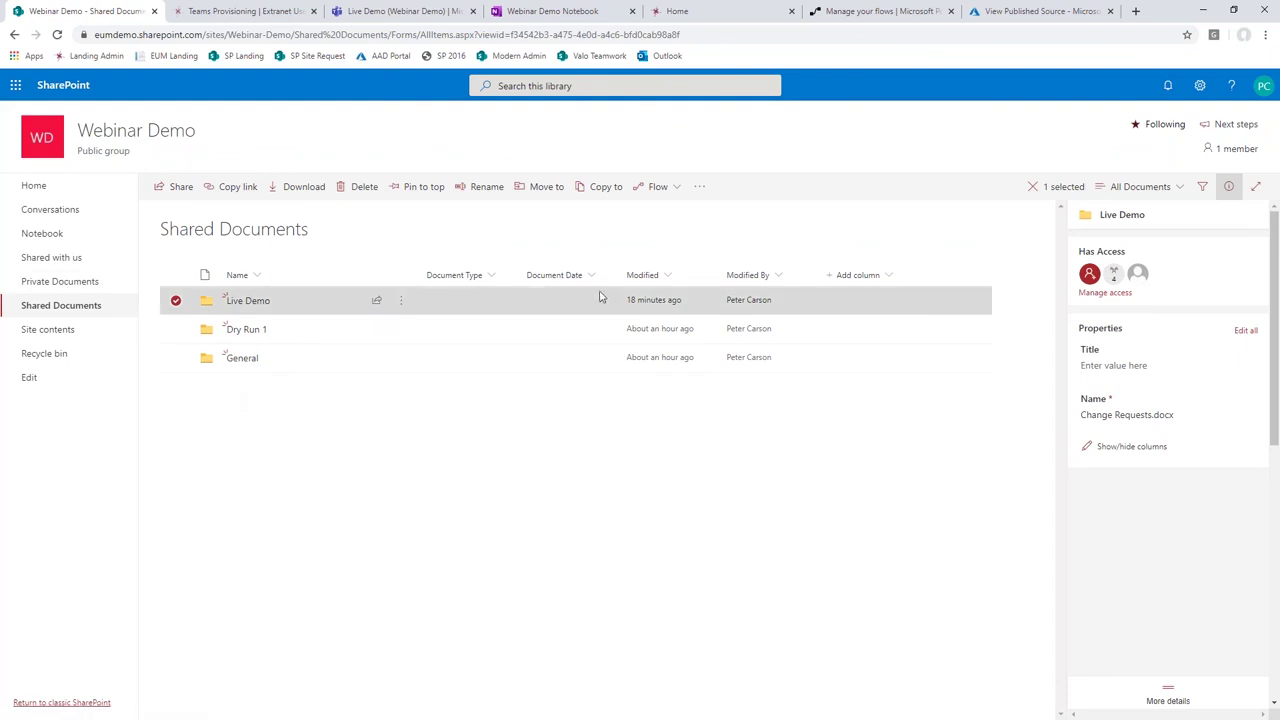
left_click(1230, 149)
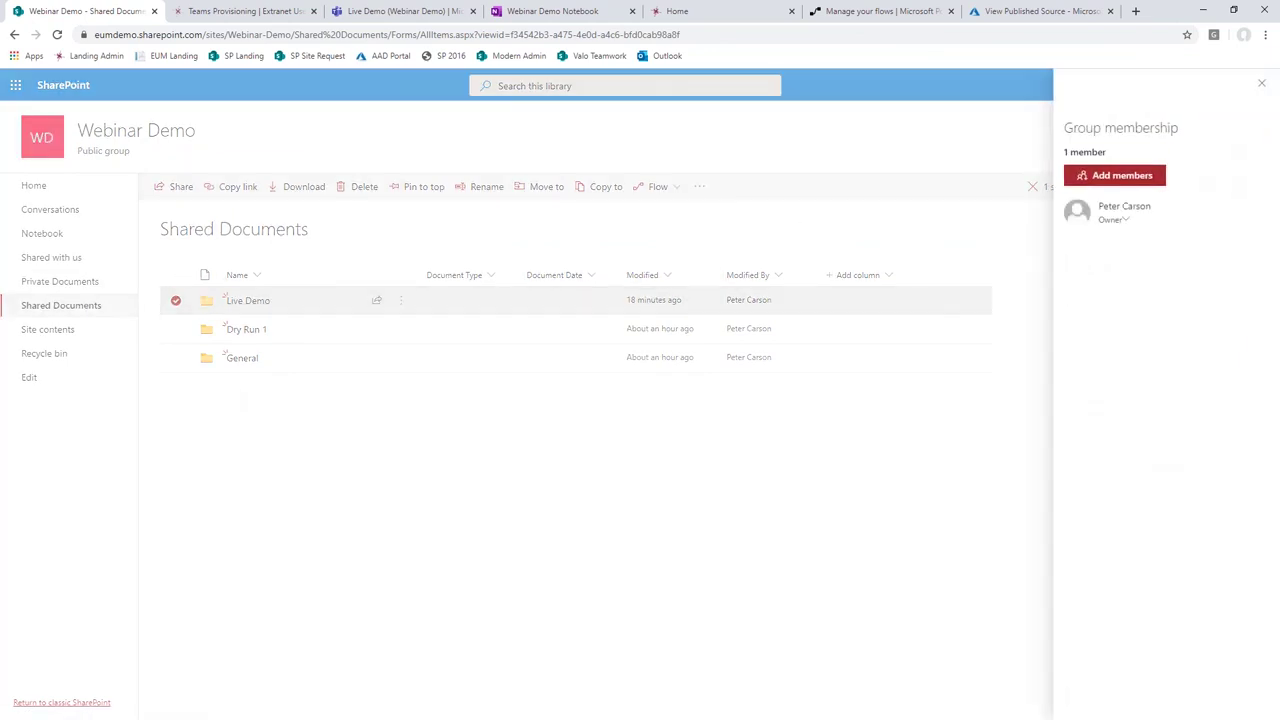
left_click(1263, 86)
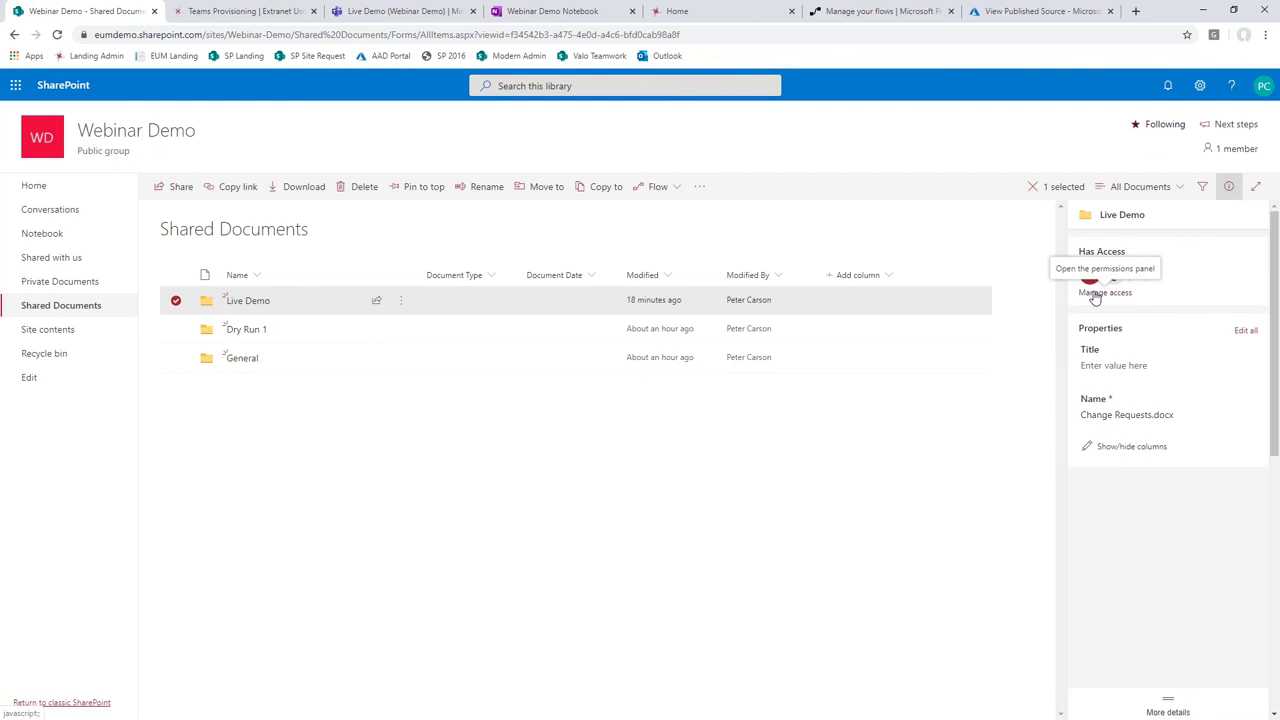
Step: Go to the Webinar Demo home page and open the site's advanced permissions settings
left_click(565, 560)
left_click(34, 186)
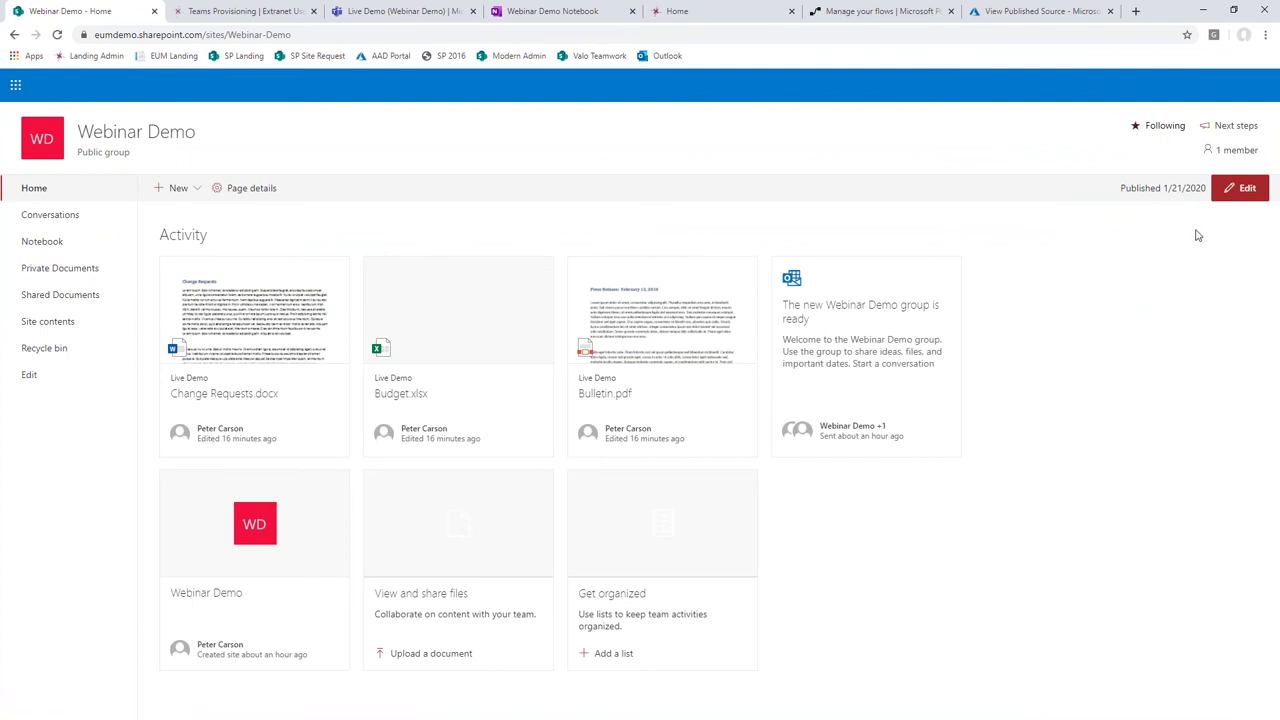
left_click(1200, 86)
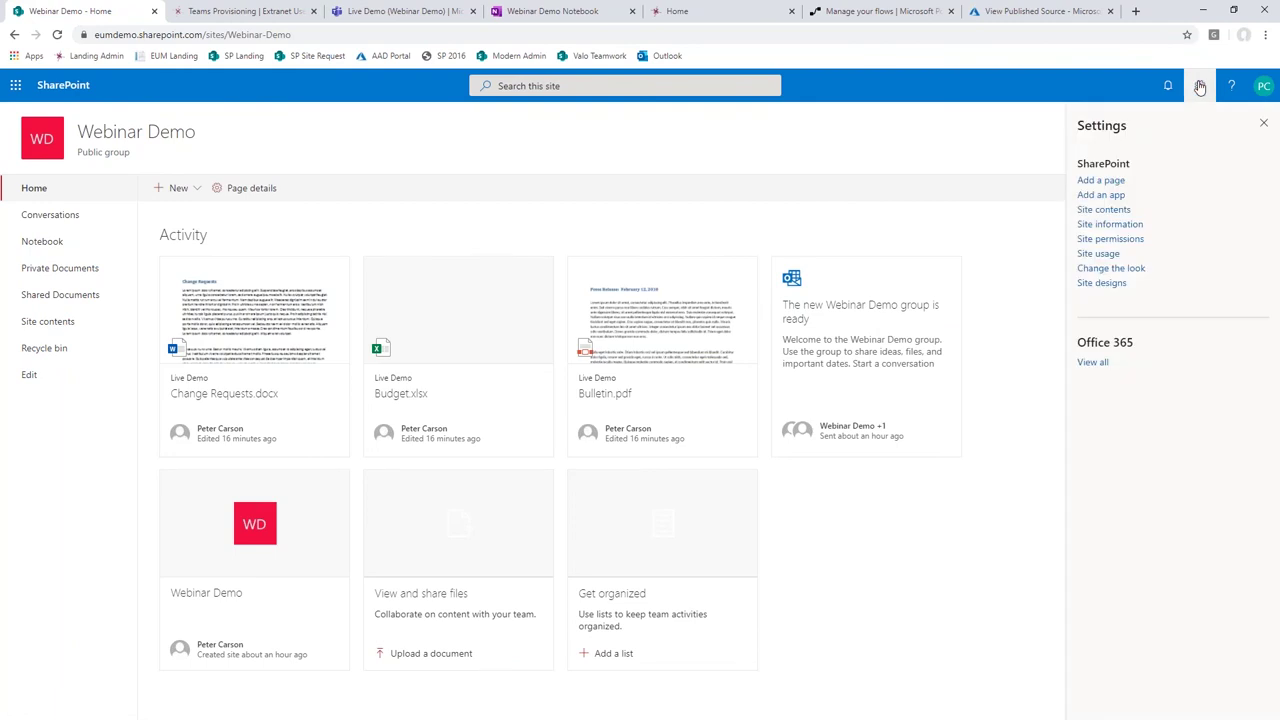
left_click(1120, 239)
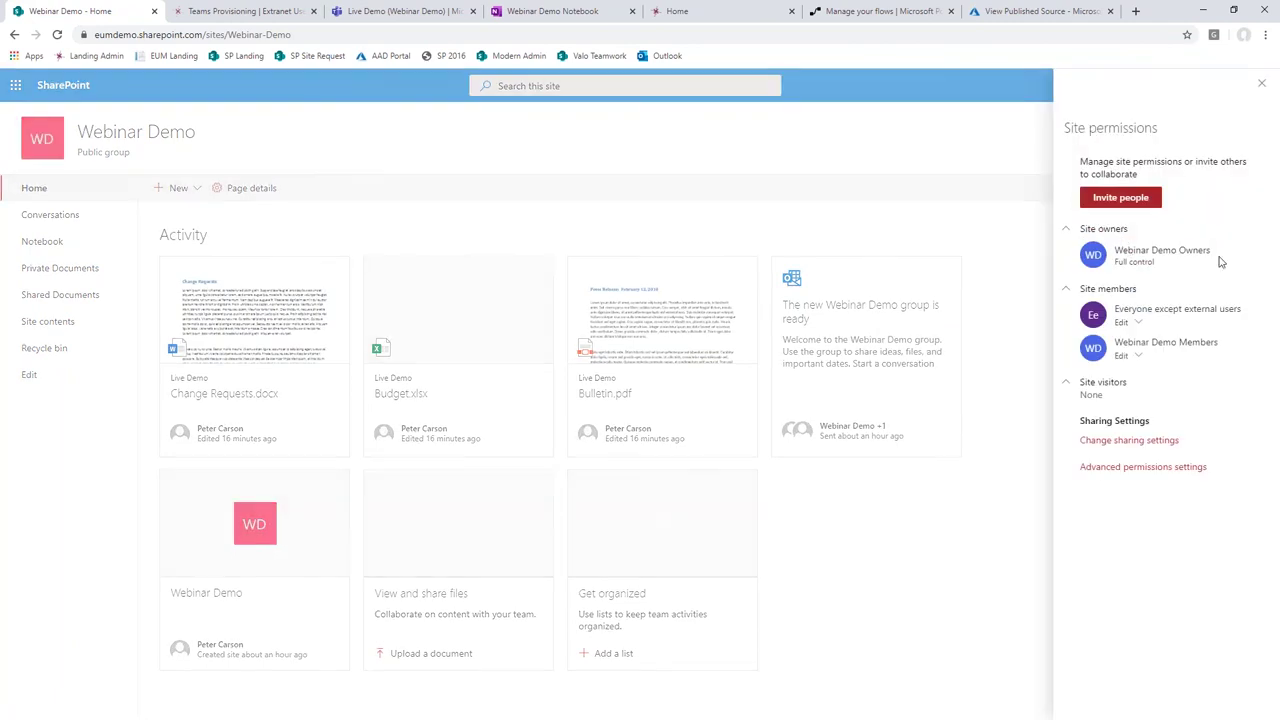
left_click(1146, 468)
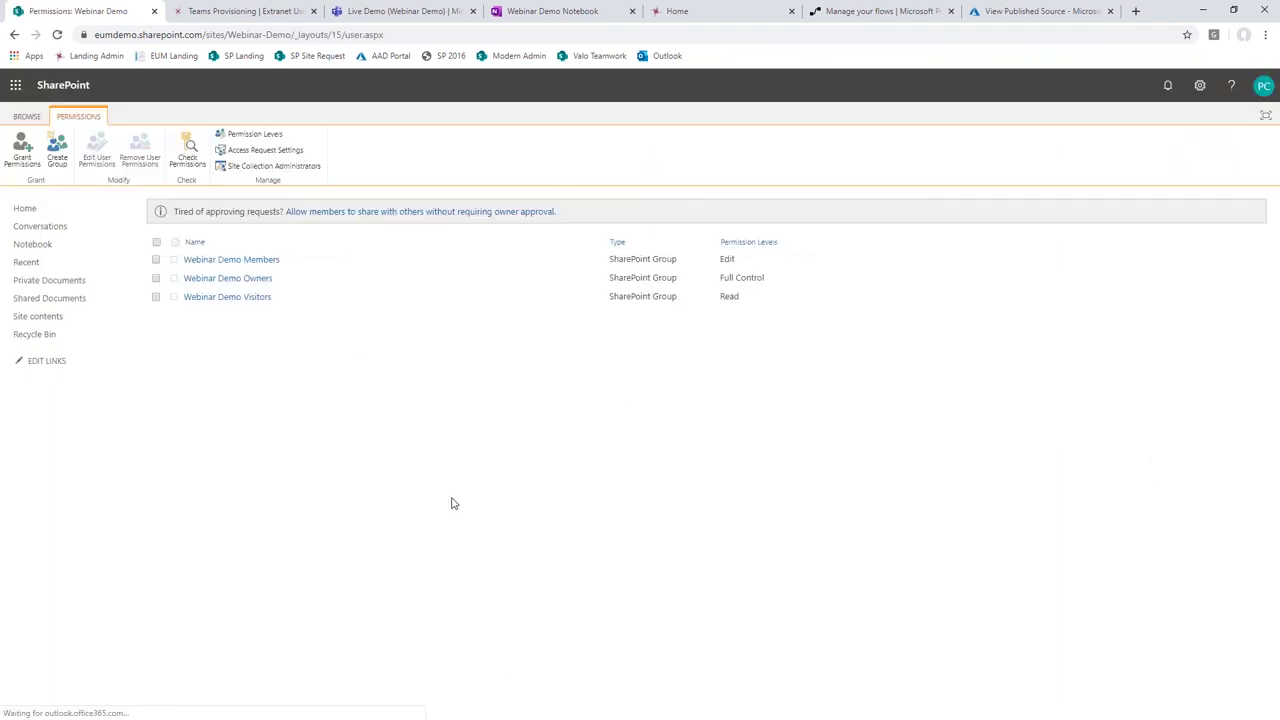
Step: View the dialog for granting people permissions on the Webinar Demo site, then cancel it without inviting anyone
left_click(21, 155)
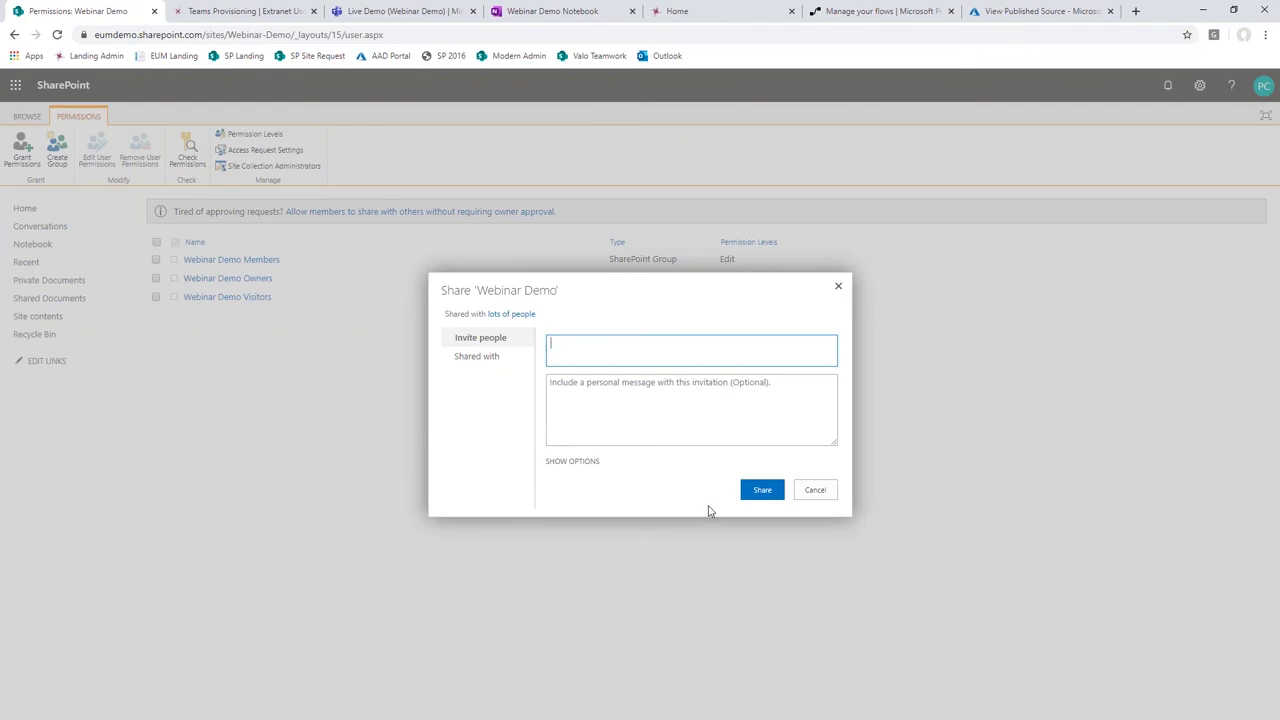
left_click(815, 491)
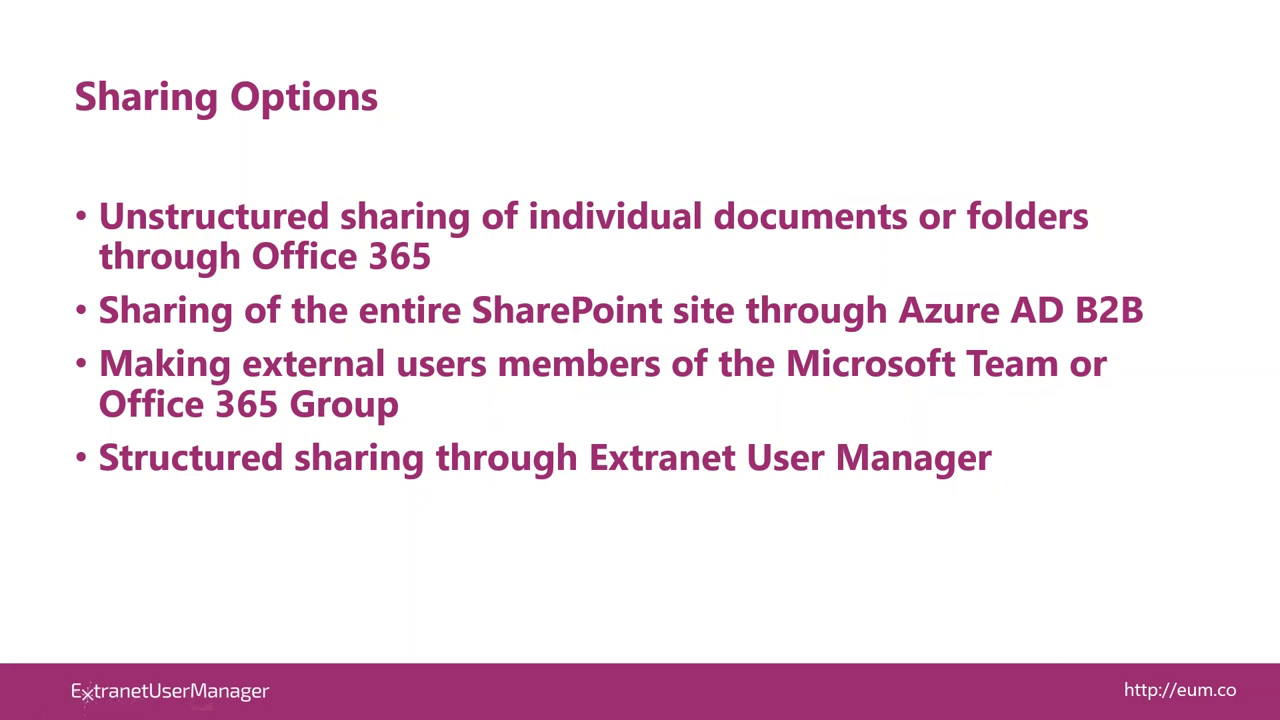
Step: Switch to Microsoft Teams, open the Webinar Demo team's management page, view the dialog for adding members and close it
key("alt+Tab")
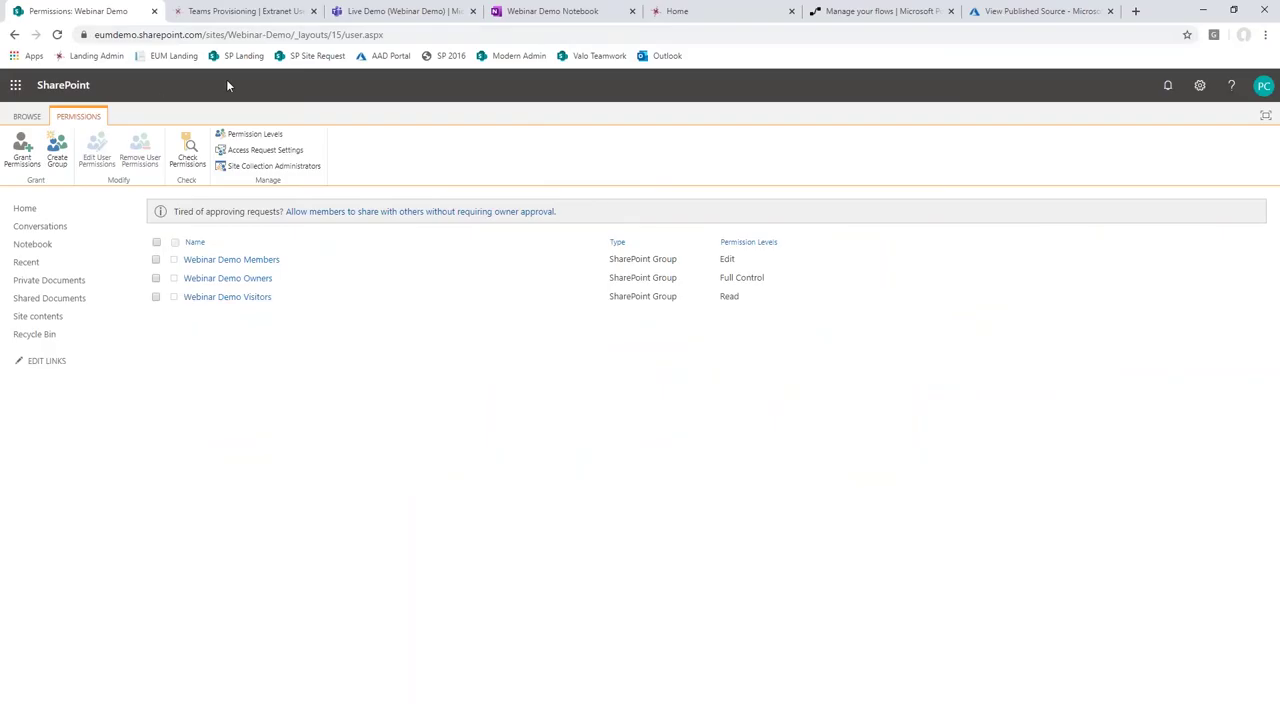
left_click(366, 11)
left_click(266, 313)
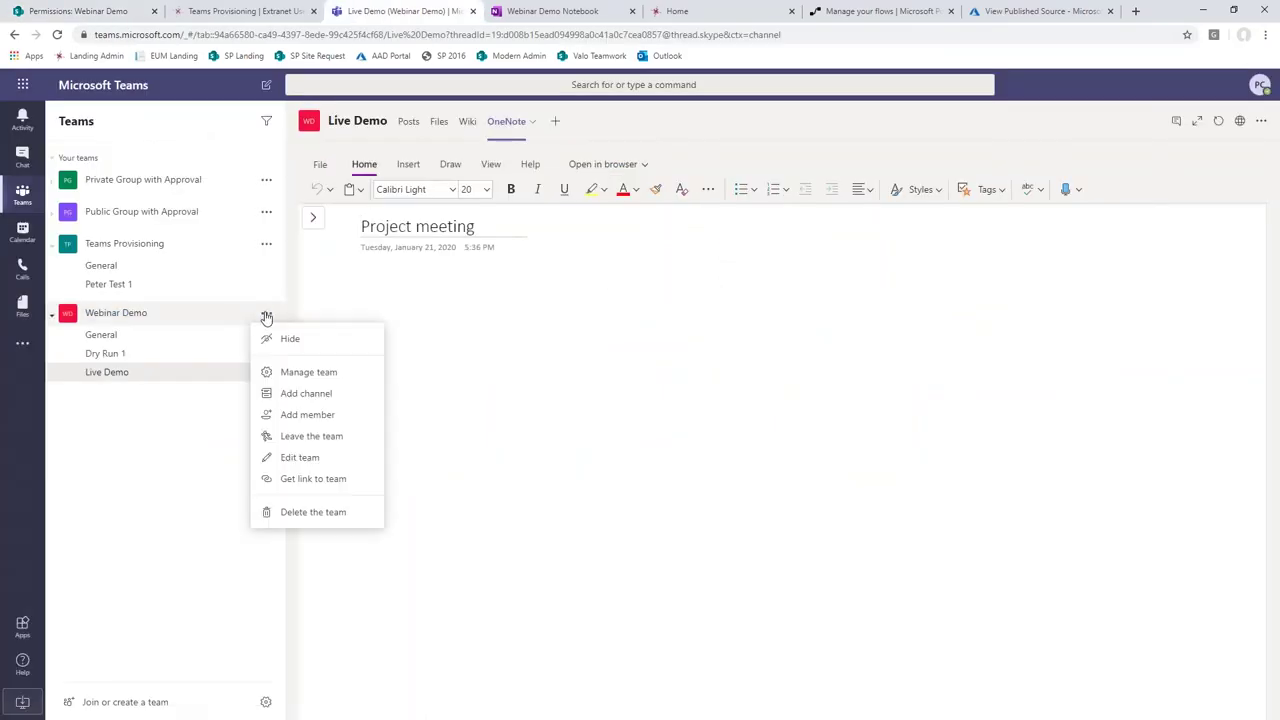
left_click(308, 374)
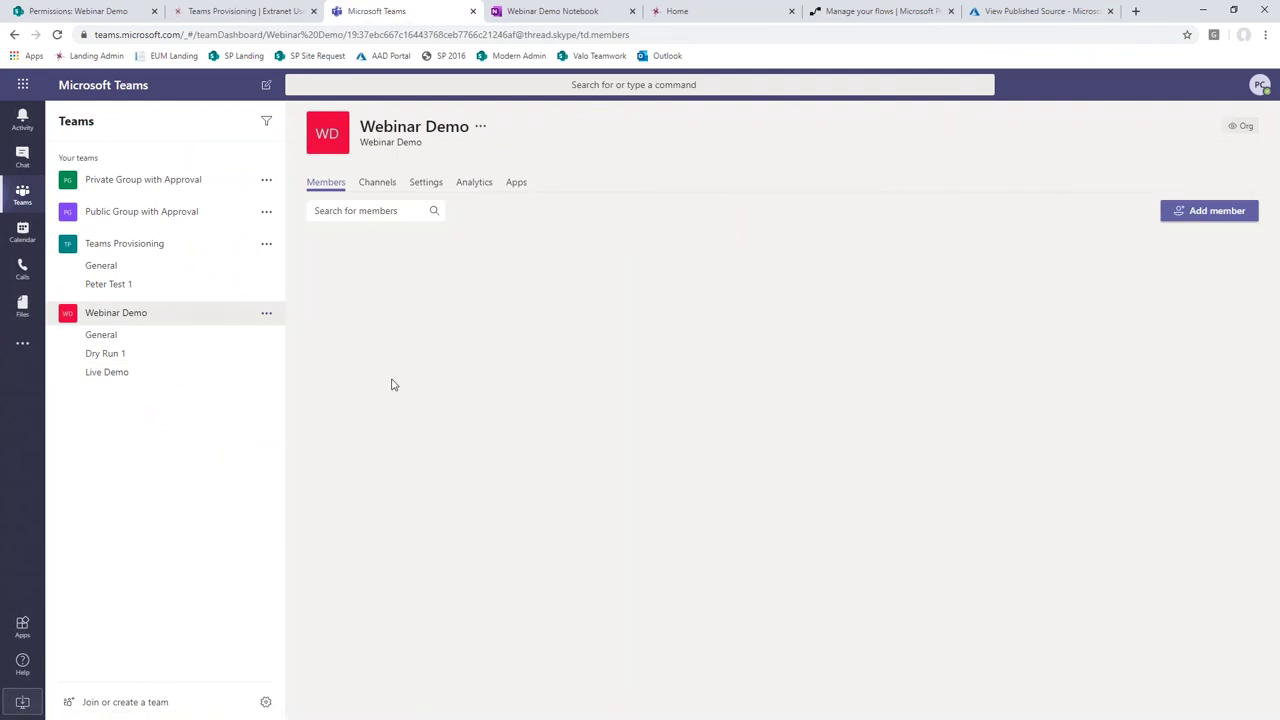
left_click(1207, 214)
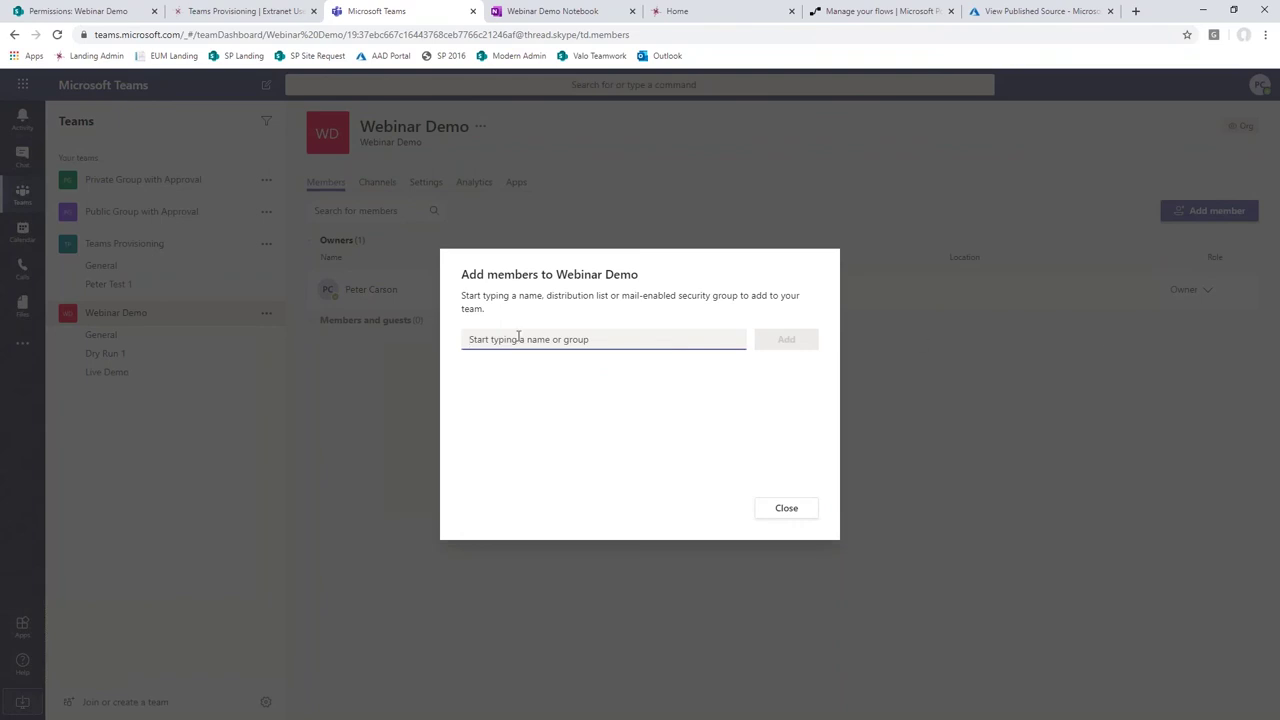
left_click(773, 516)
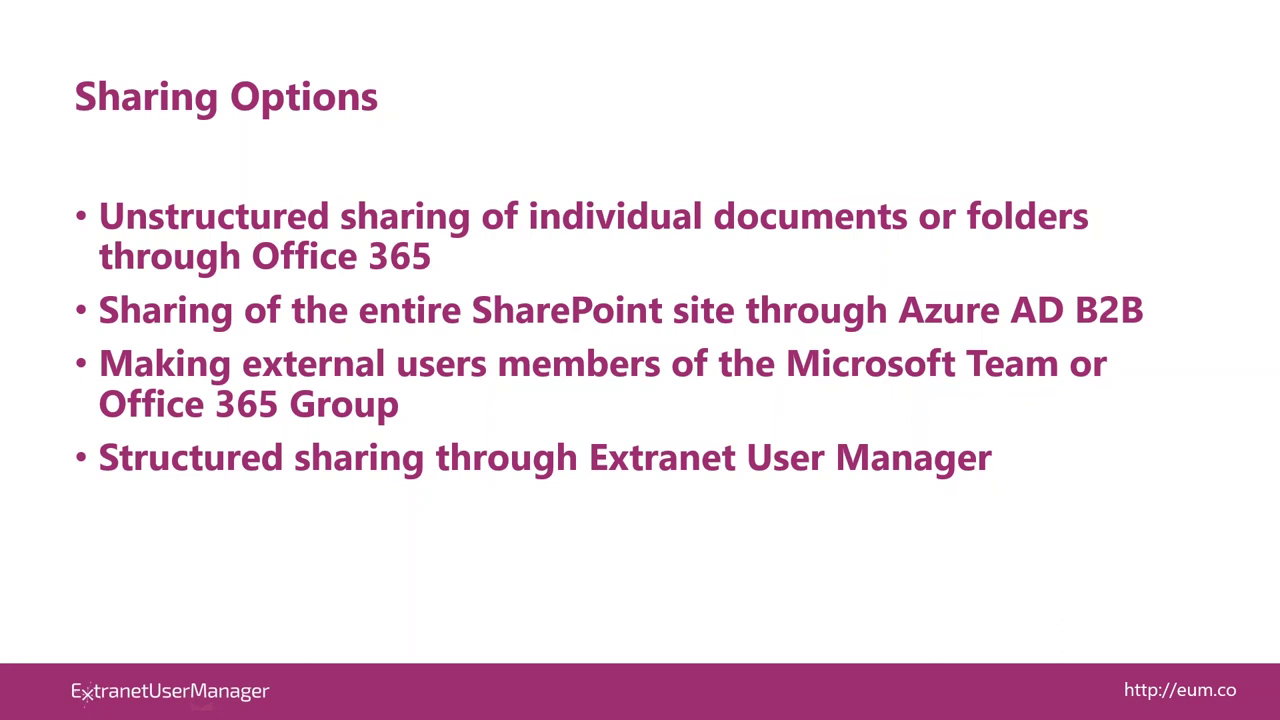
Step: In the Public Group with Approval team, open the EUM Groups Web Part, view the group's registration link and close it
key("alt+Tab")
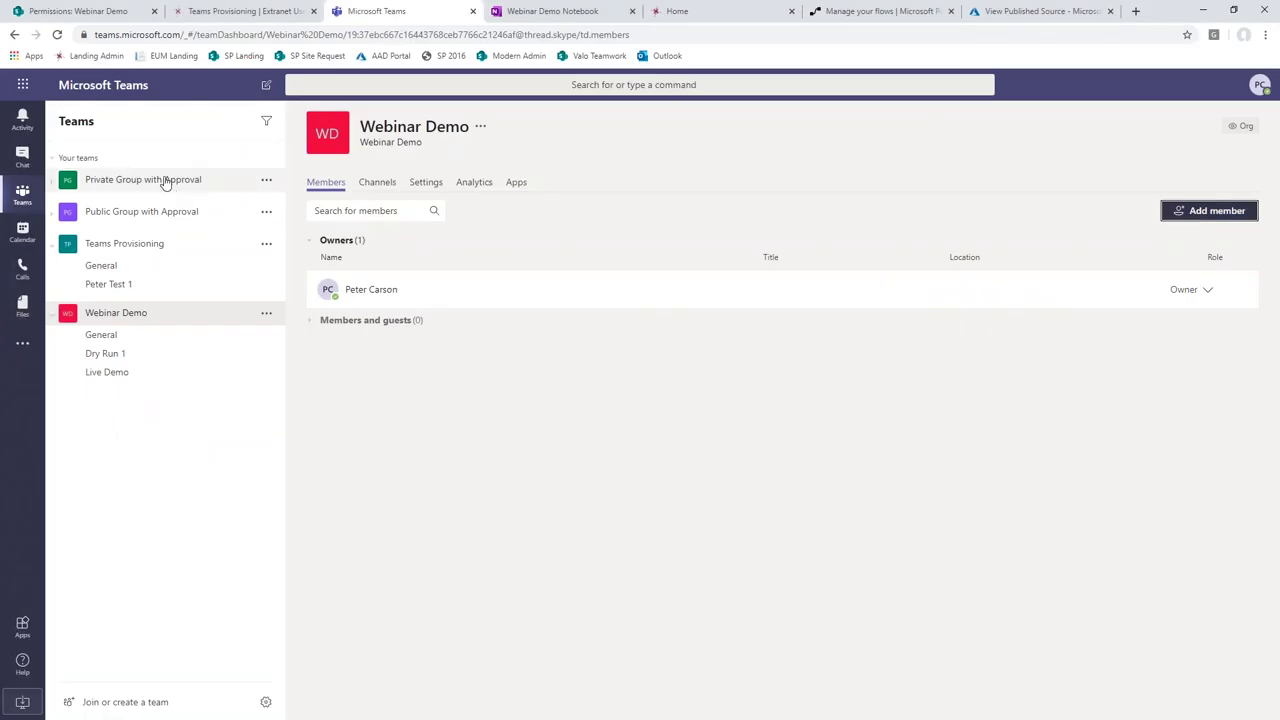
left_click(163, 212)
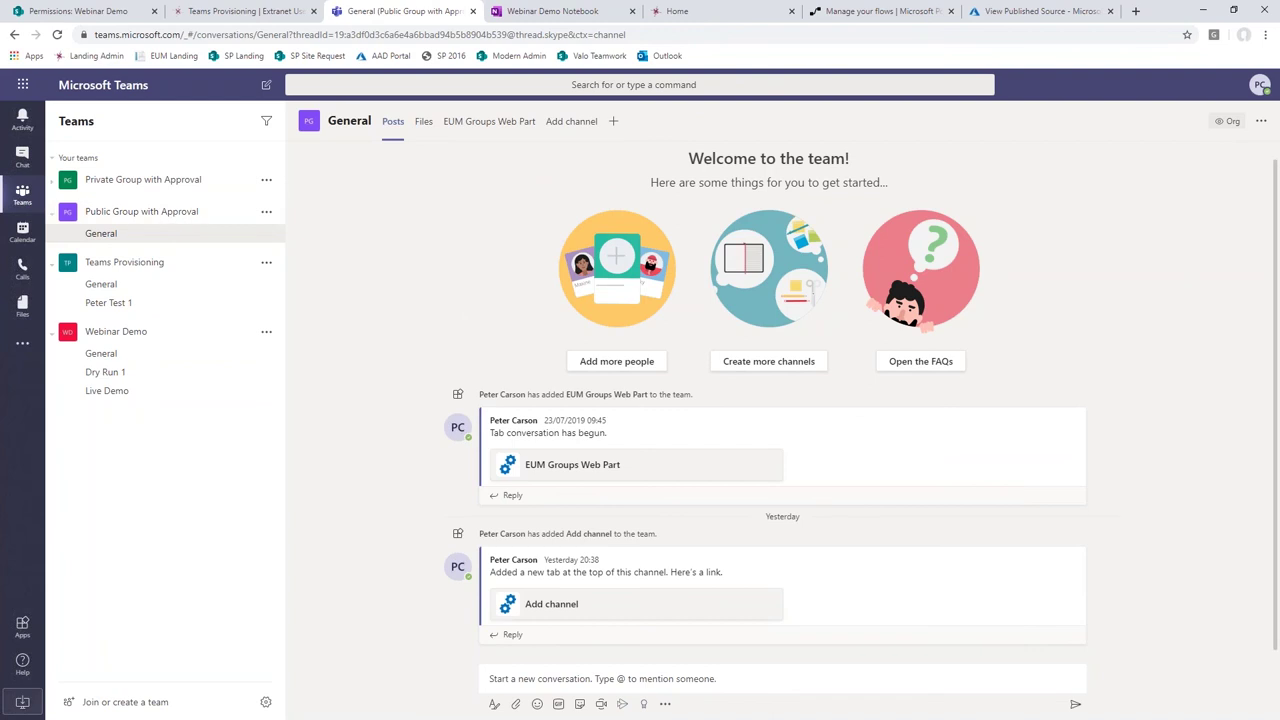
left_click(476, 124)
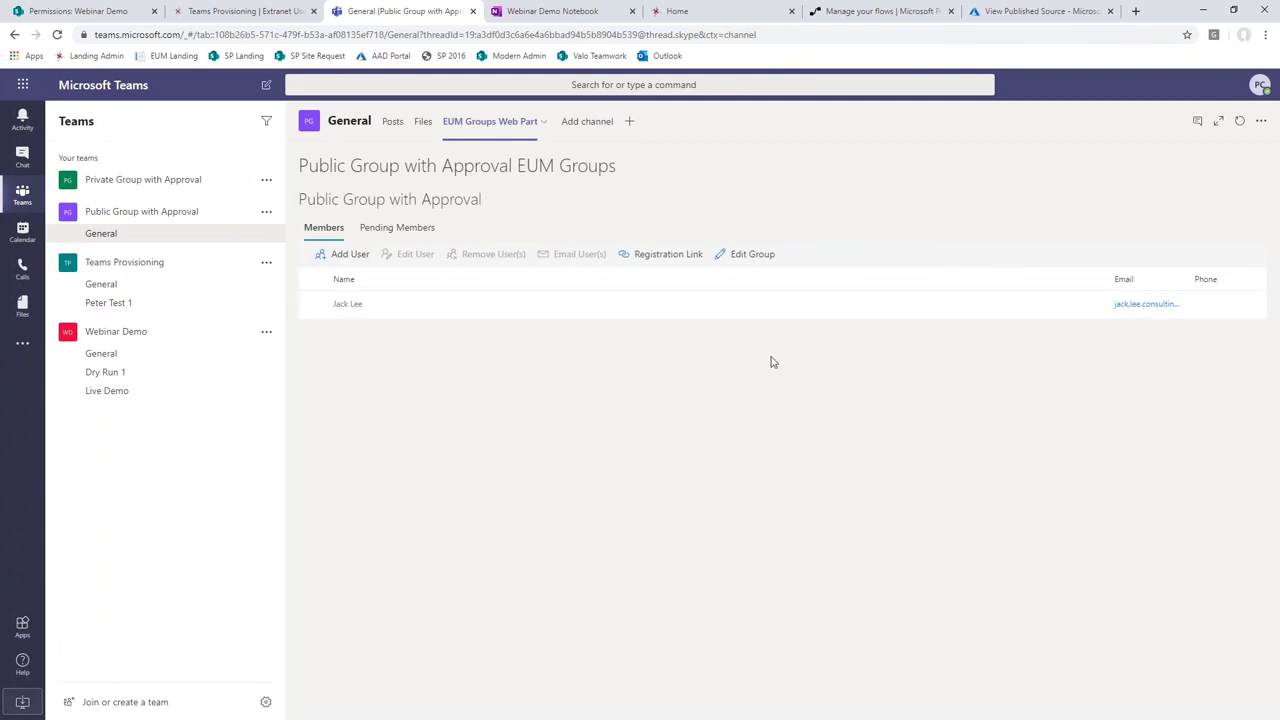
left_click(668, 256)
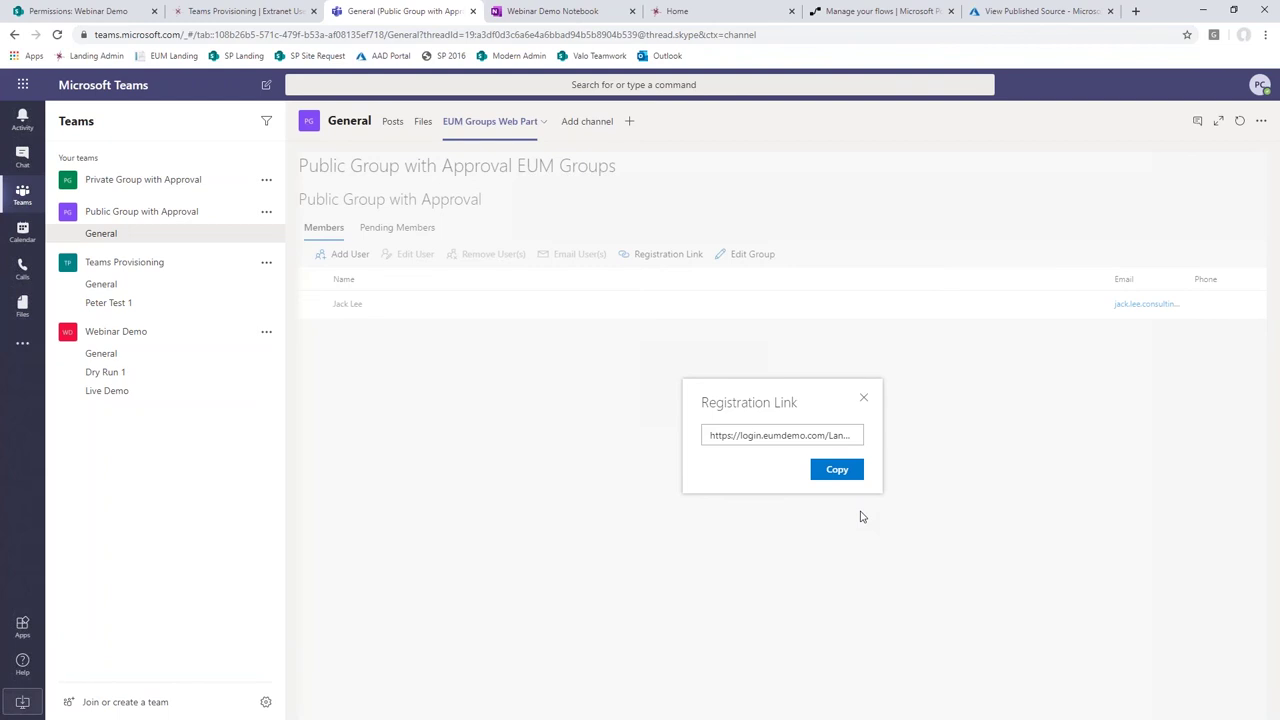
left_click(866, 400)
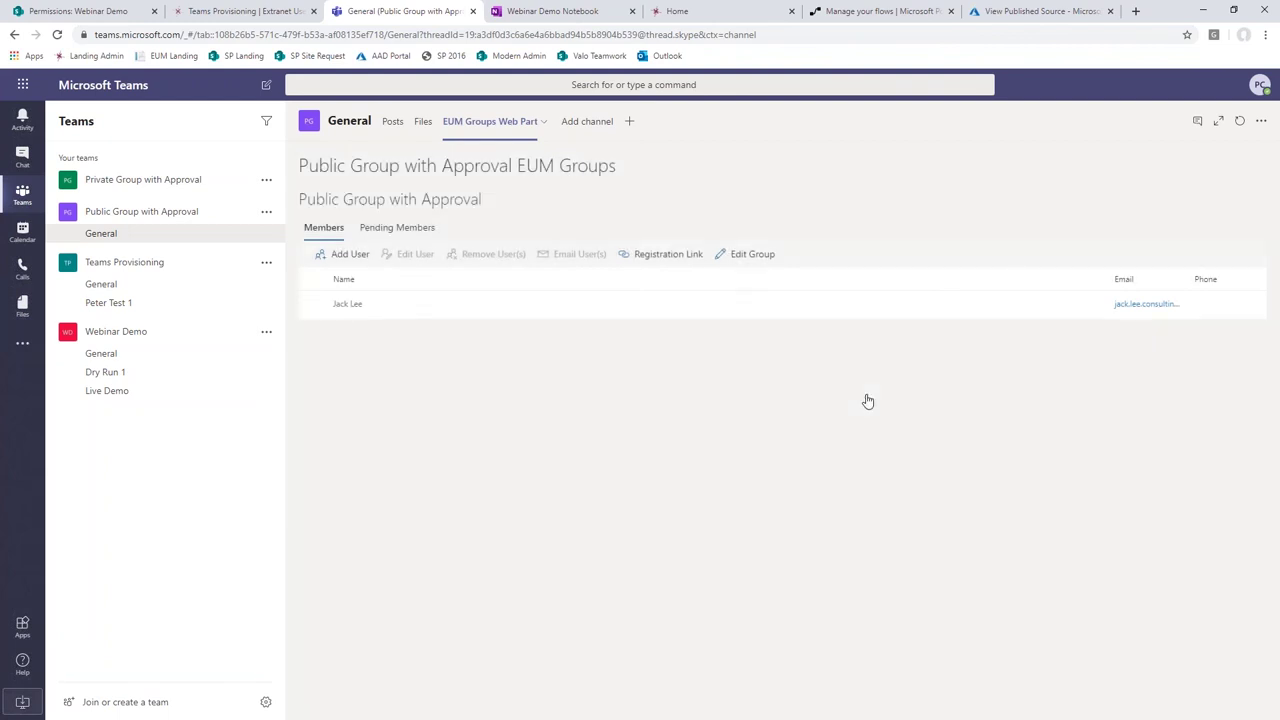
Step: Open eum.co in a new browser tab, go to the Test Drive page and launch the Path 3 - EUM B2B trial
left_click(1136, 11)
type("eum.co")
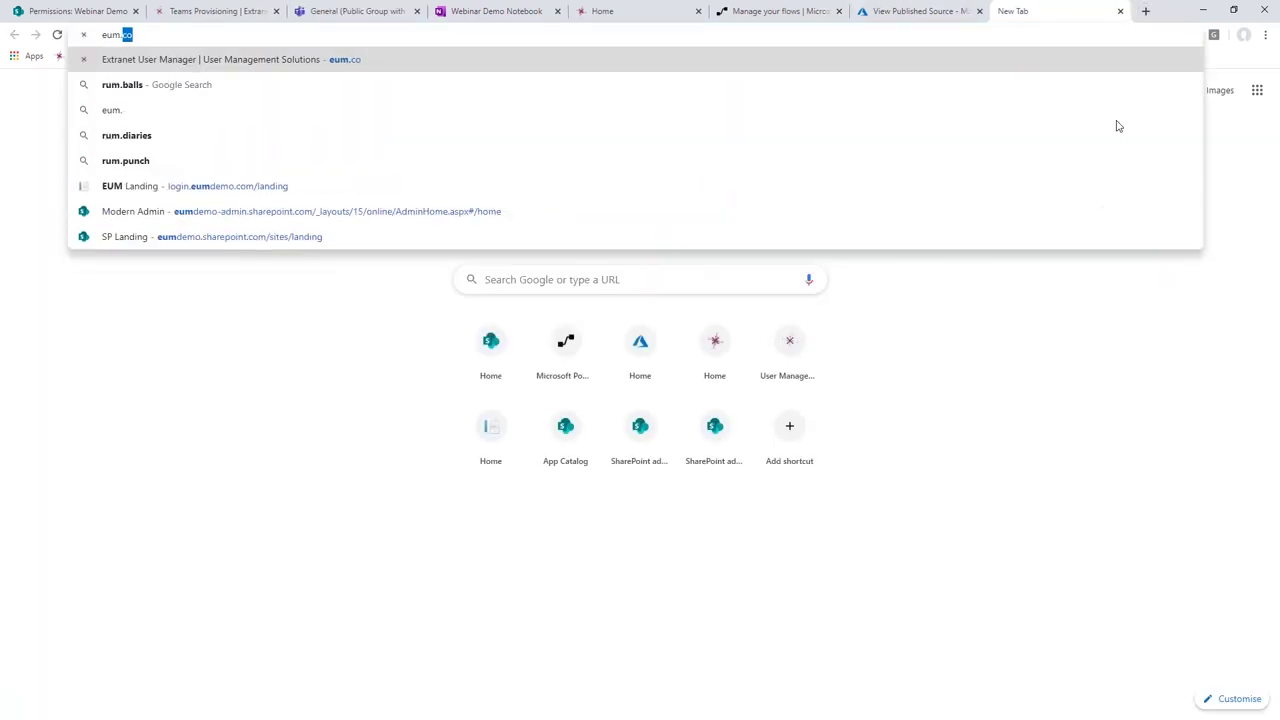
key("Return")
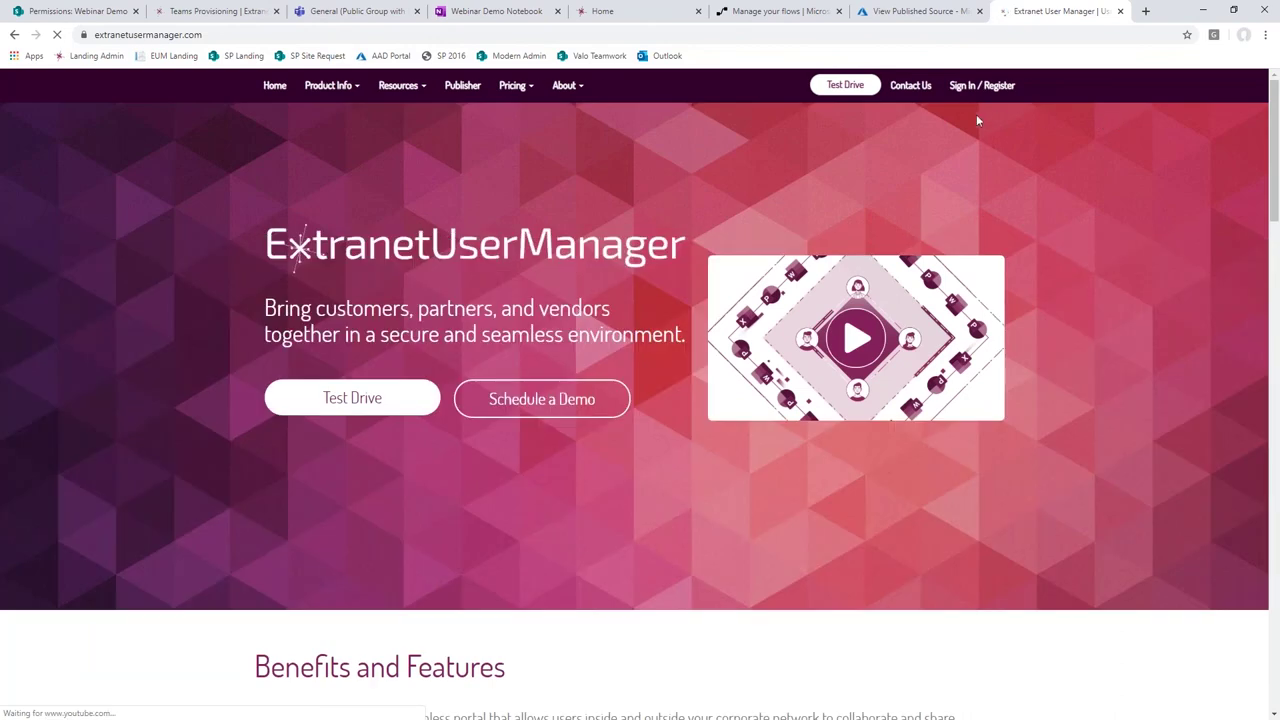
left_click(838, 90)
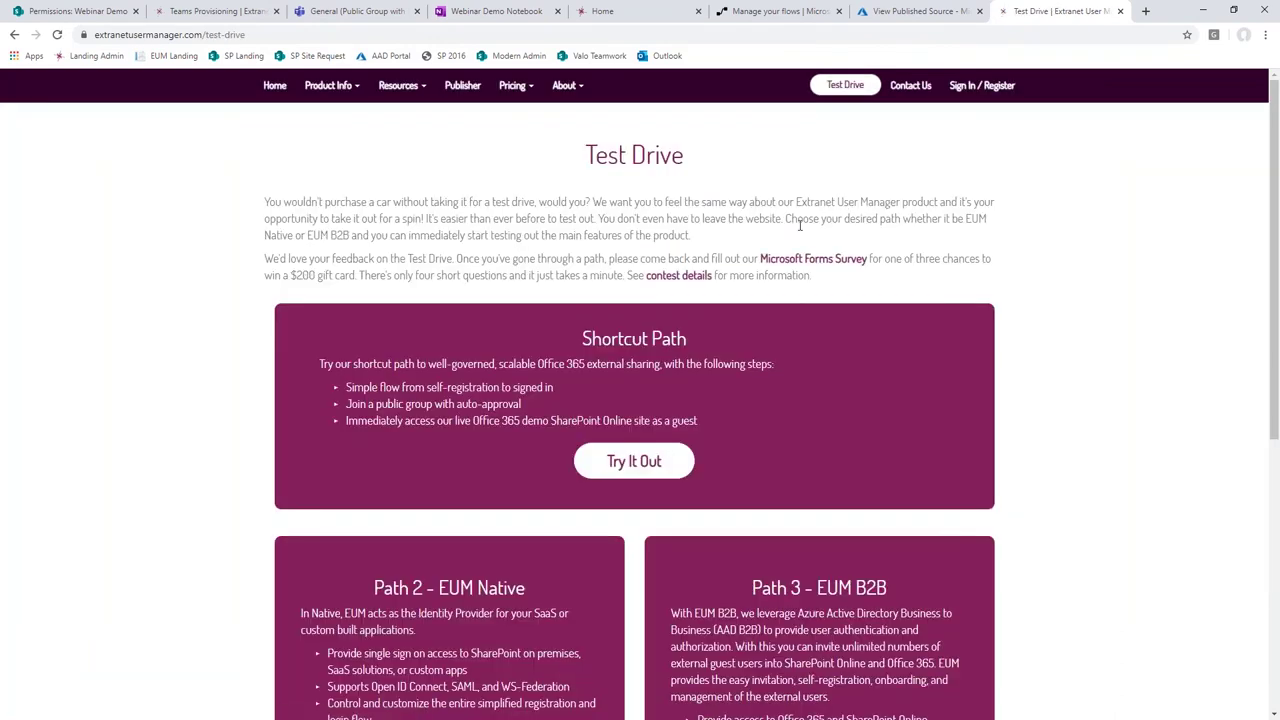
scroll(654, 317, "down", 1)
scroll(654, 317, "down", 3)
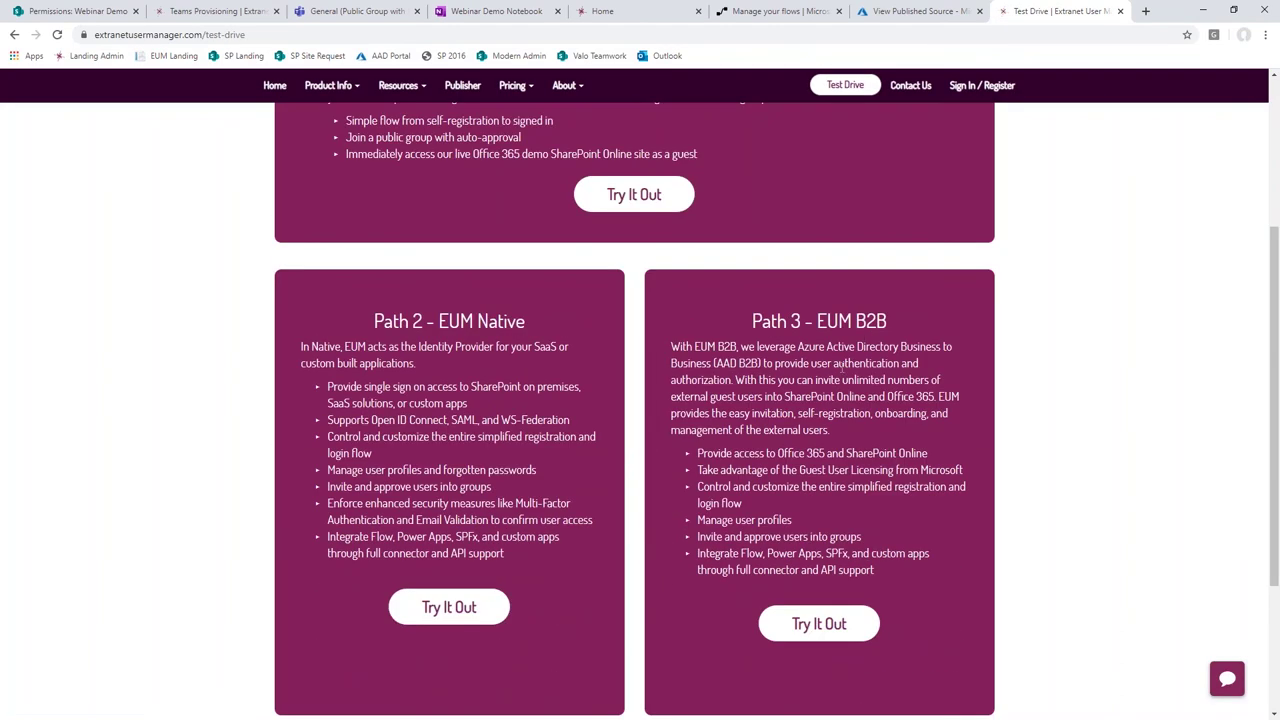
left_click(830, 636)
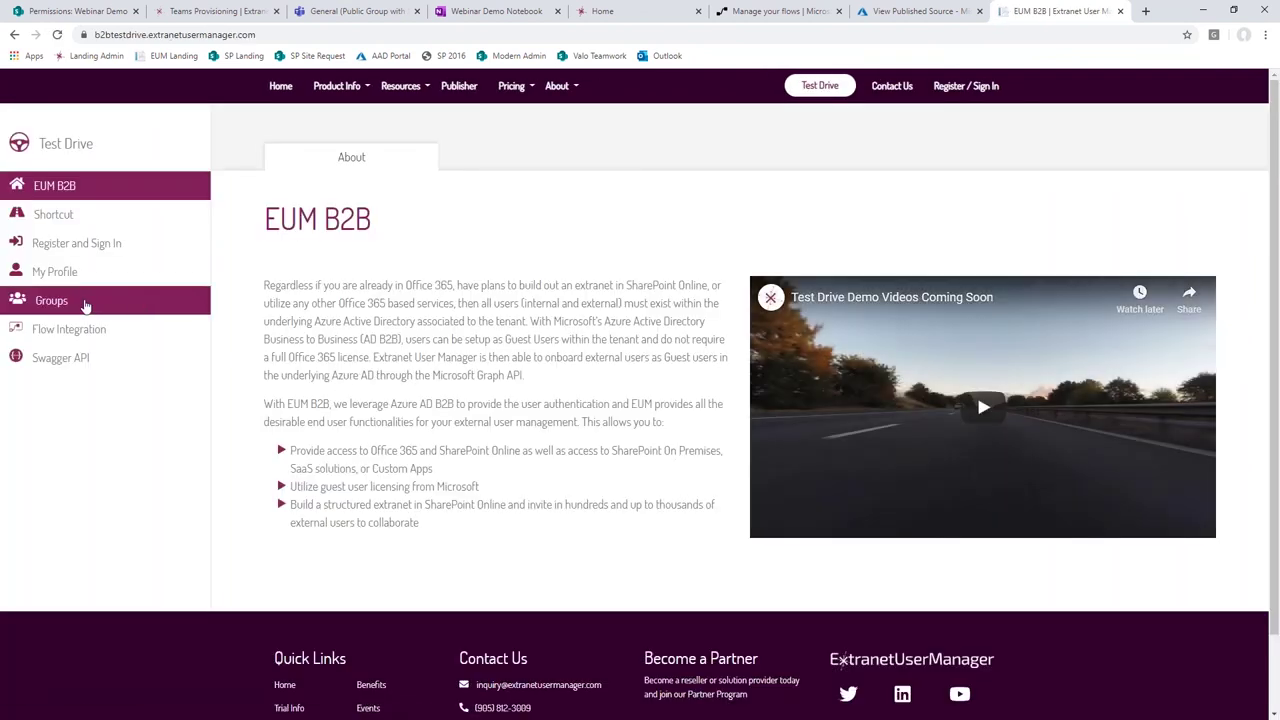
Step: View the test drive's Public Groups information, check the Public Group with Approval members in Teams, and return to the test drive
left_click(85, 305)
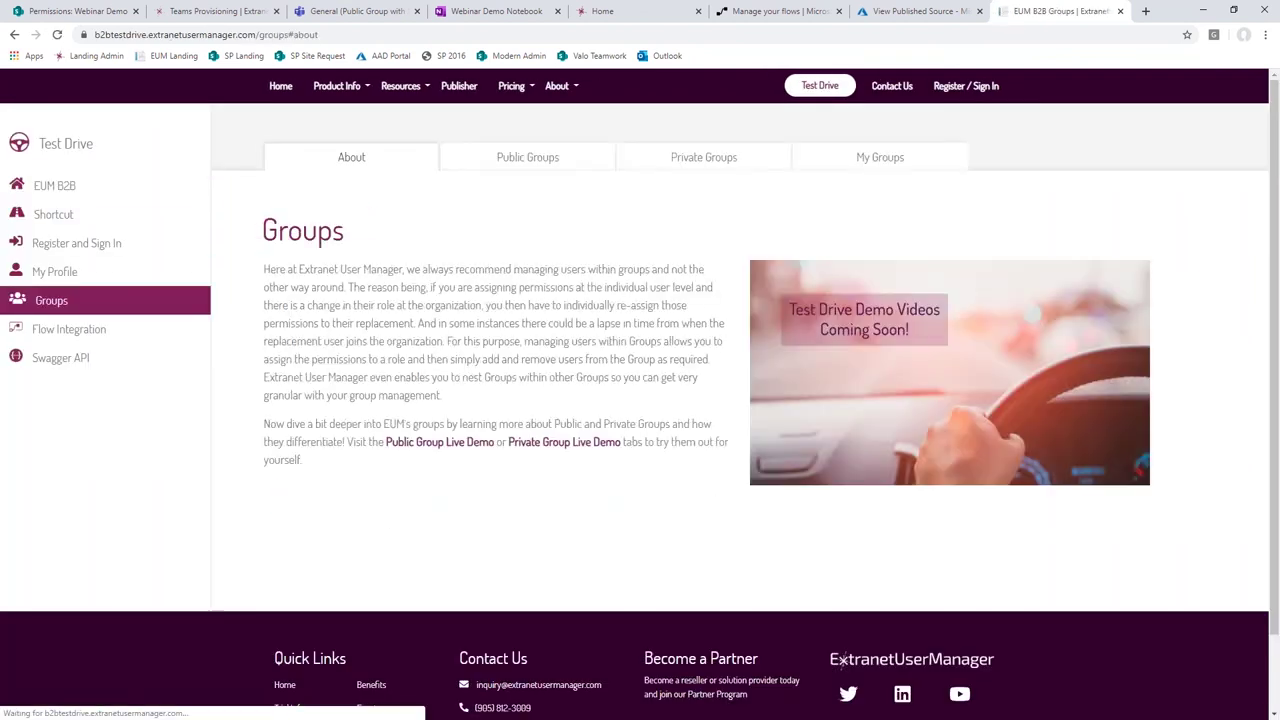
left_click(528, 157)
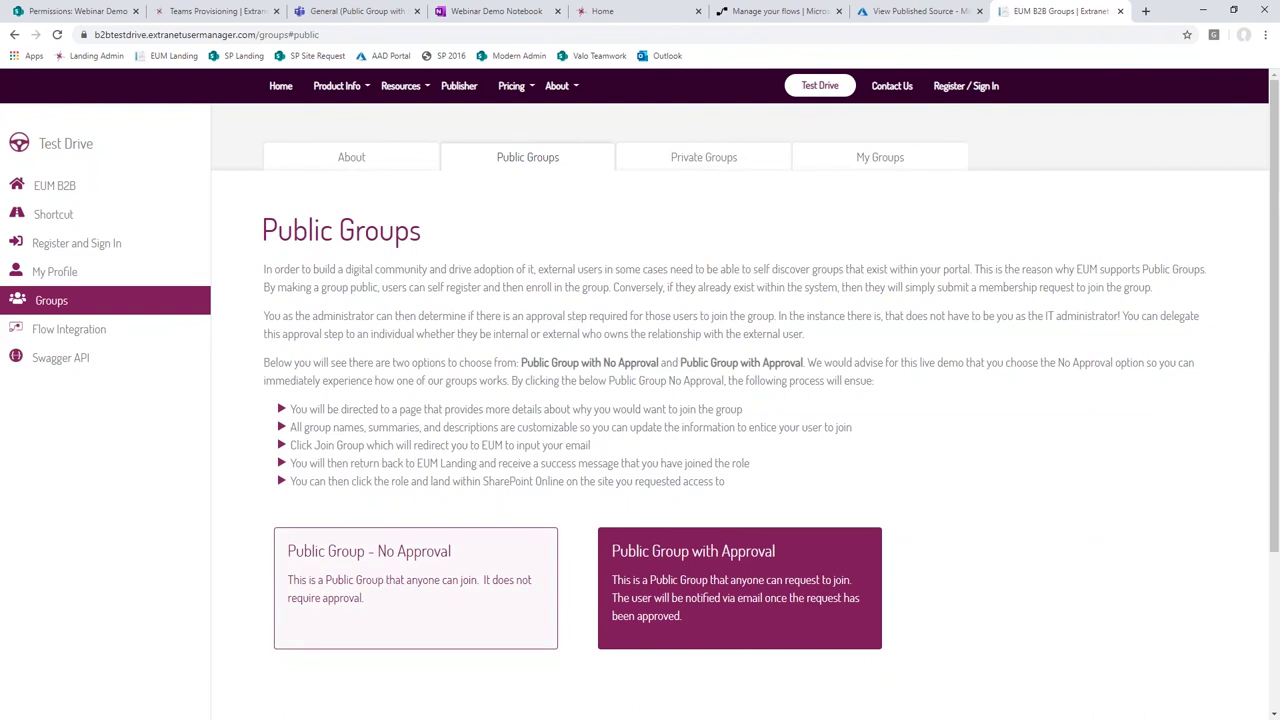
left_click(358, 12)
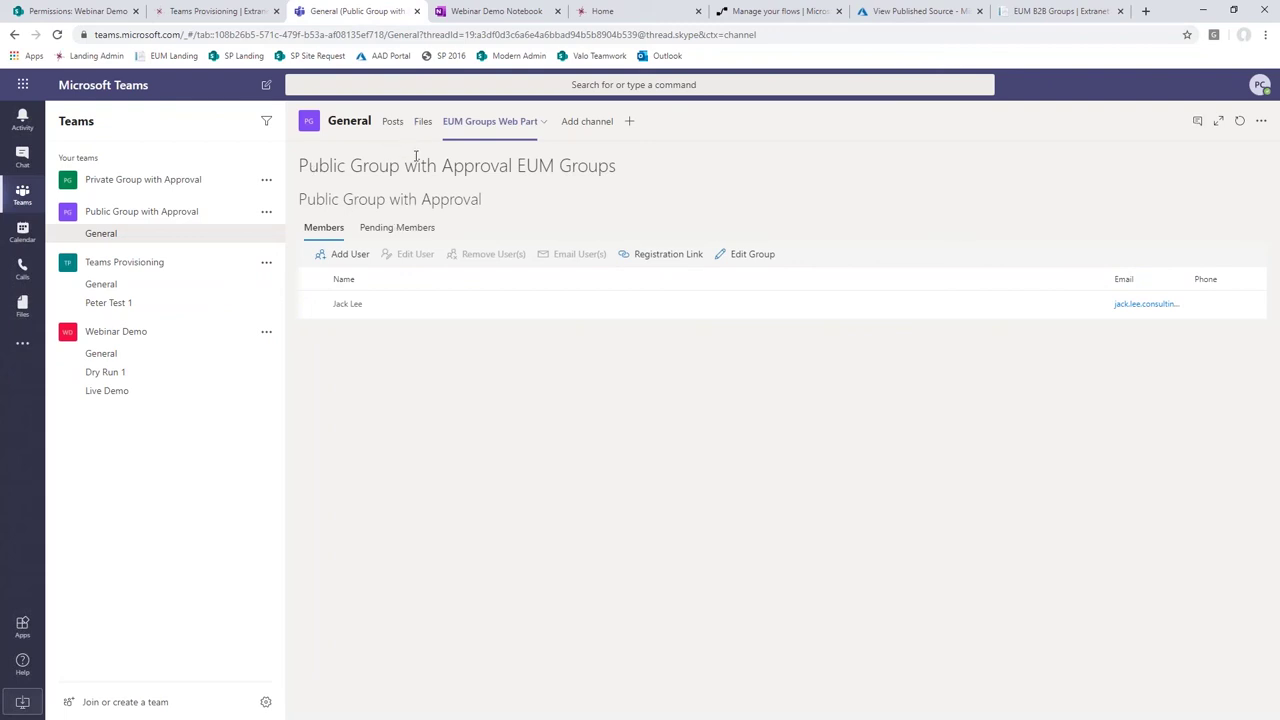
left_click(1055, 12)
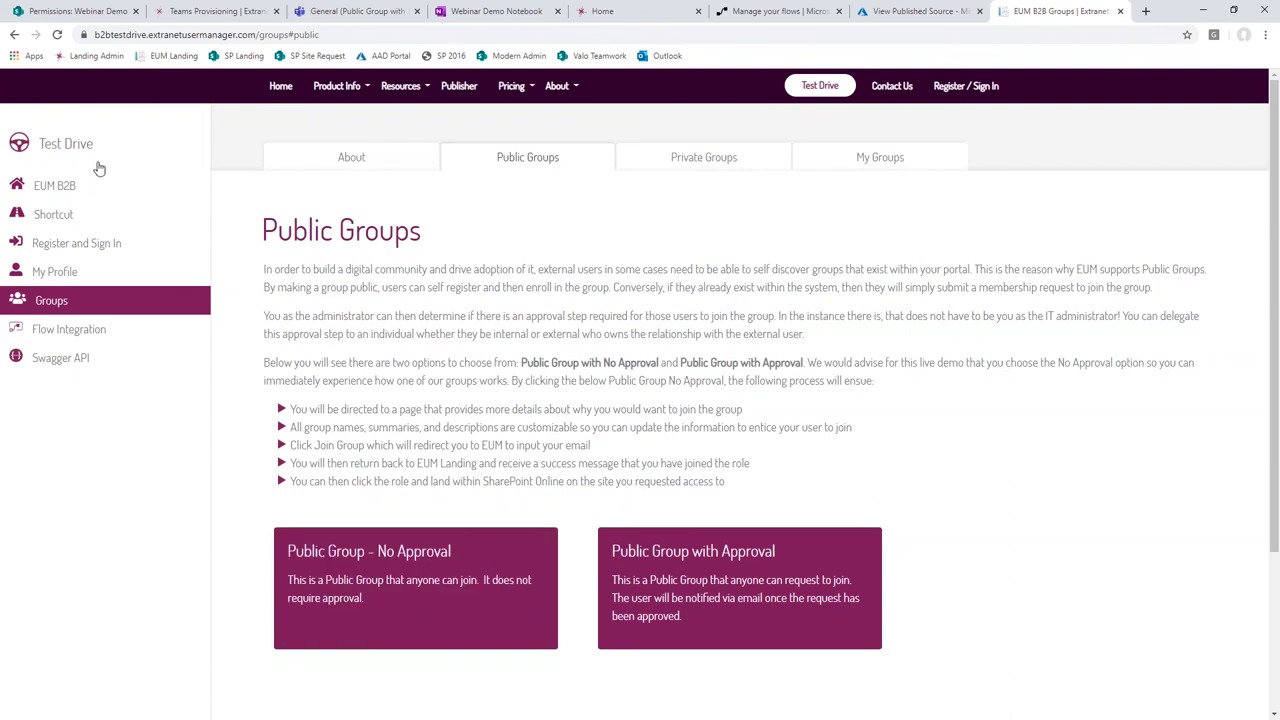
Step: View the Live Demo of the test drive's Shortcut path, then switch to the presentation and advance to the Additional Resources slide
left_click(60, 215)
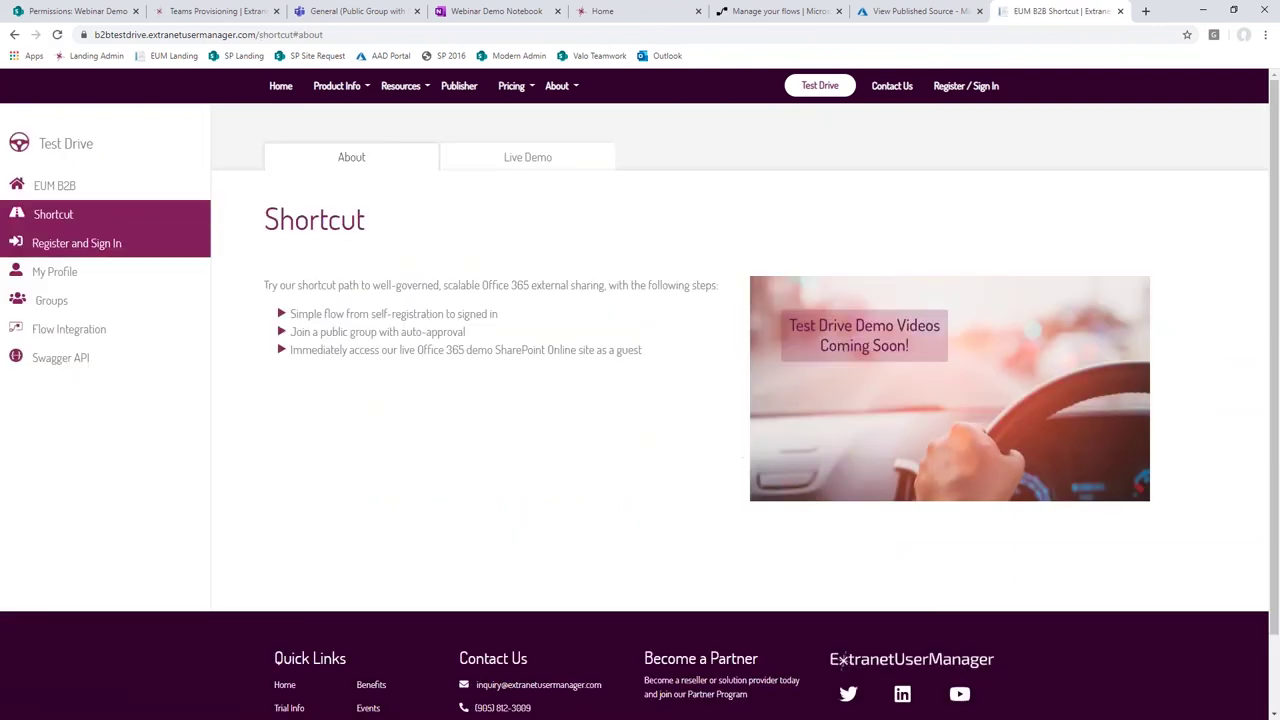
left_click(517, 166)
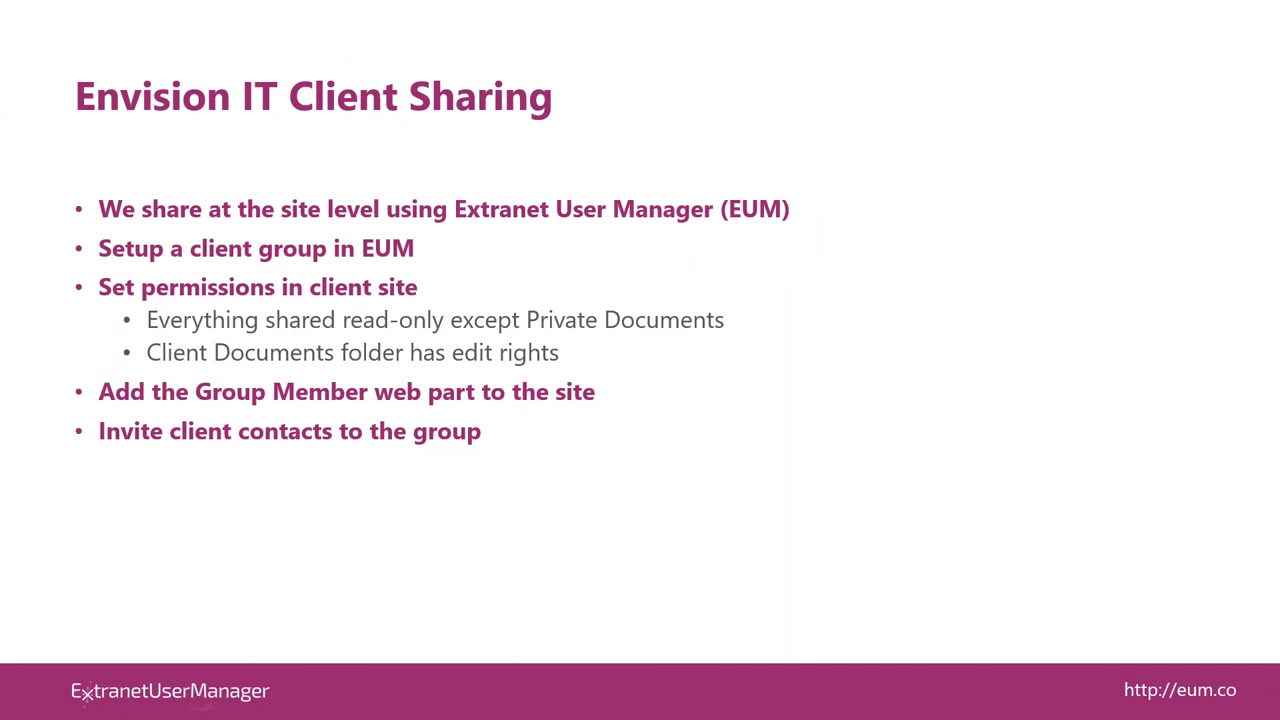
key("Right")
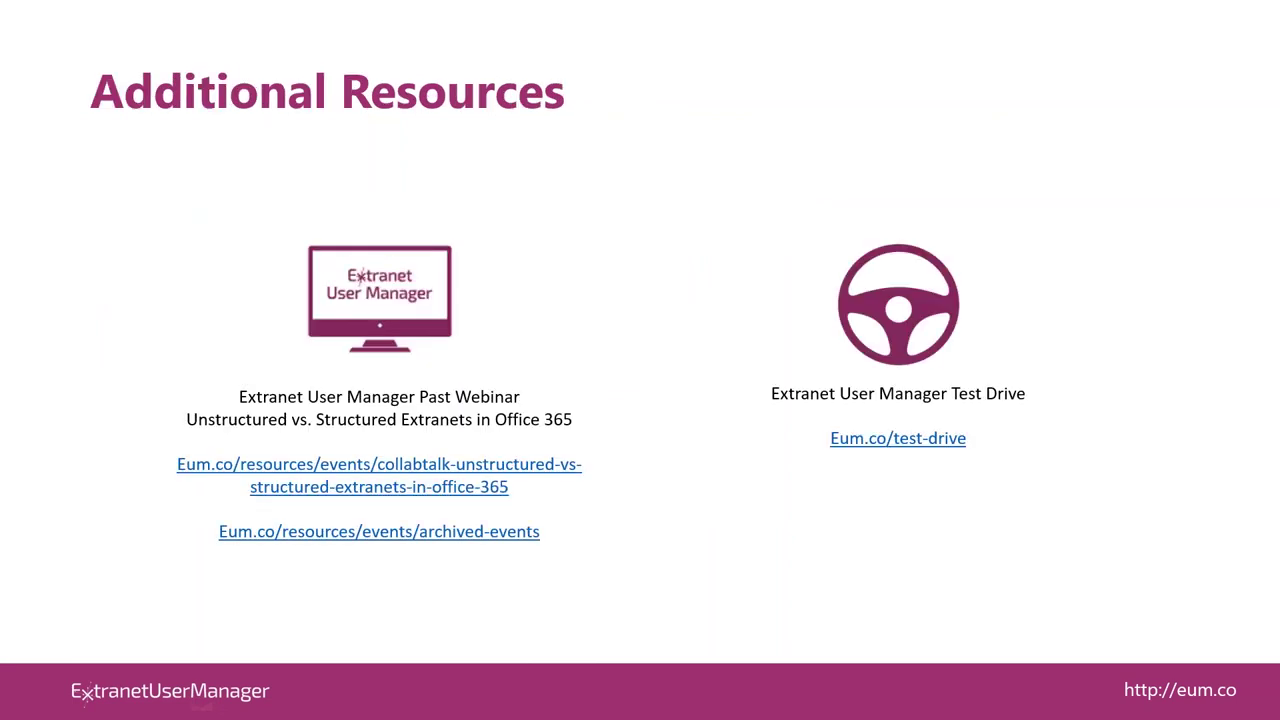